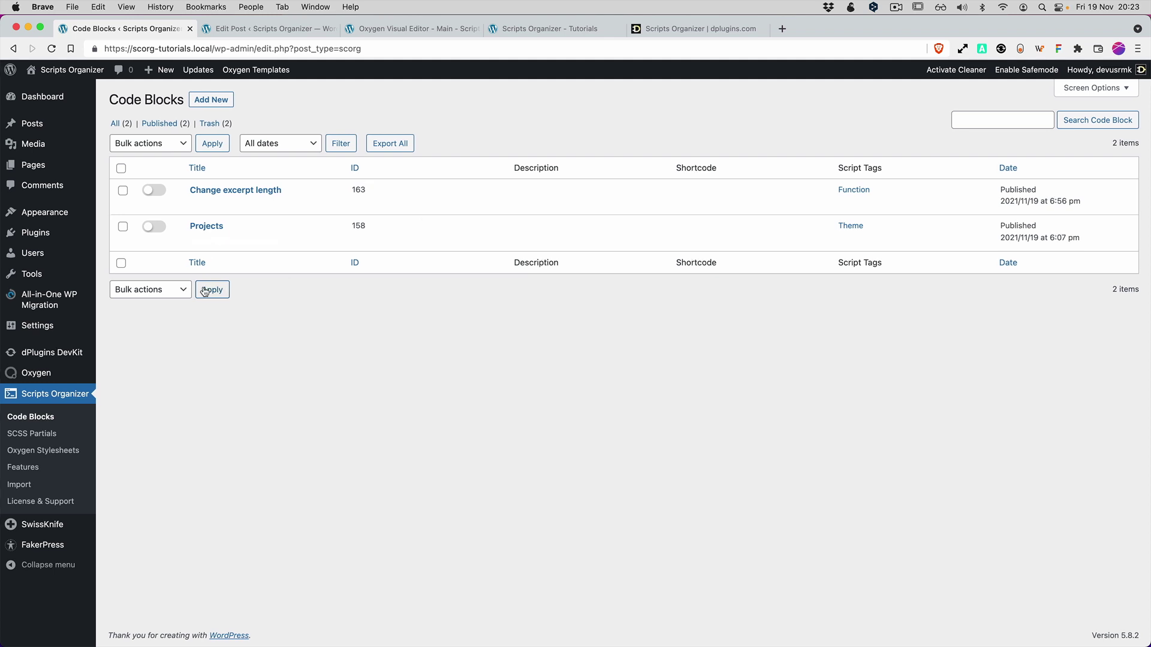
Toggle the Projects and Change excerpt length blocks, leave both disabled, and start a new code block.
{"action": "left_click", "coordinate": [160, 228]}
{"action": "left_click", "coordinate": [154, 190]}
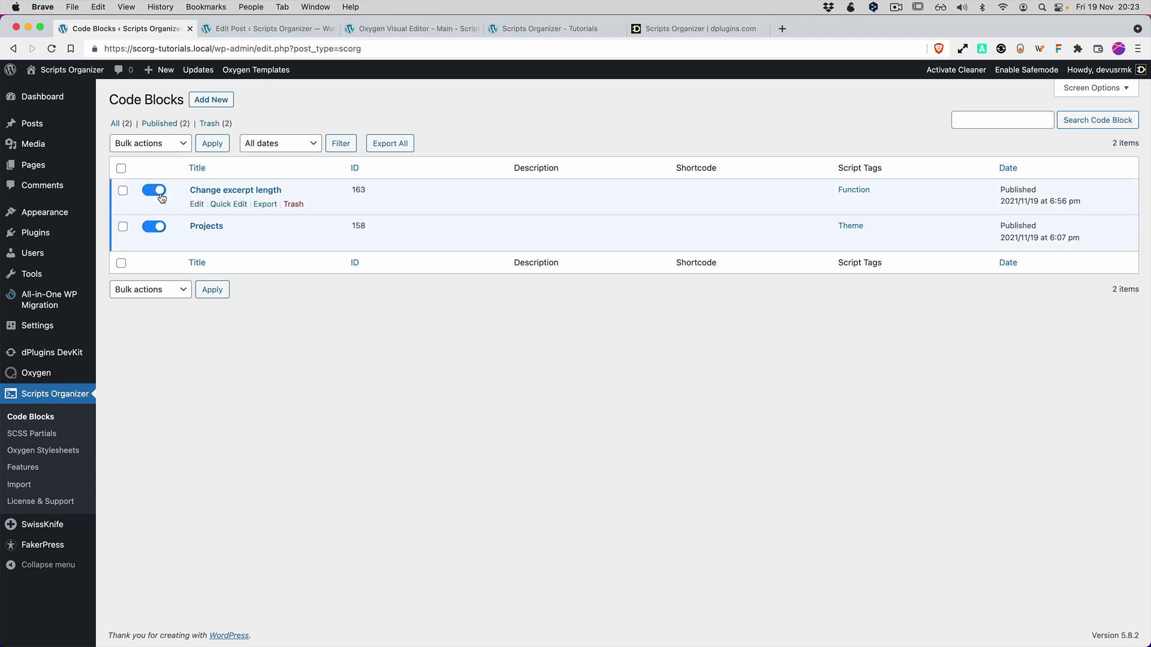
{"action": "left_click", "coordinate": [152, 231]}
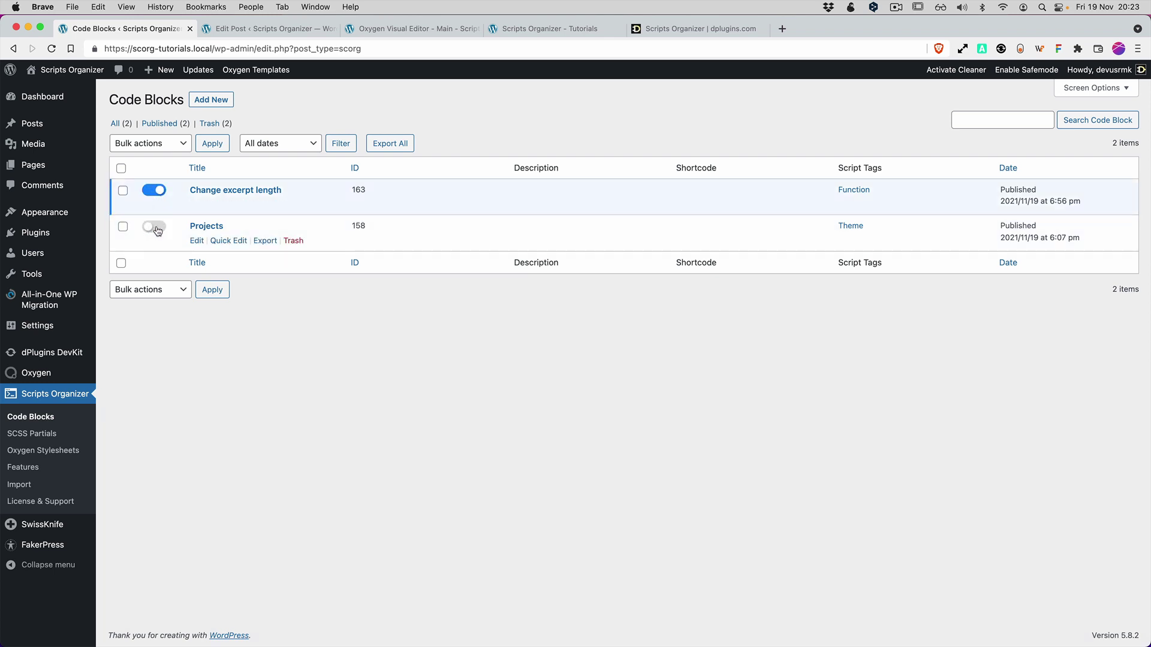
{"action": "left_click", "coordinate": [158, 230]}
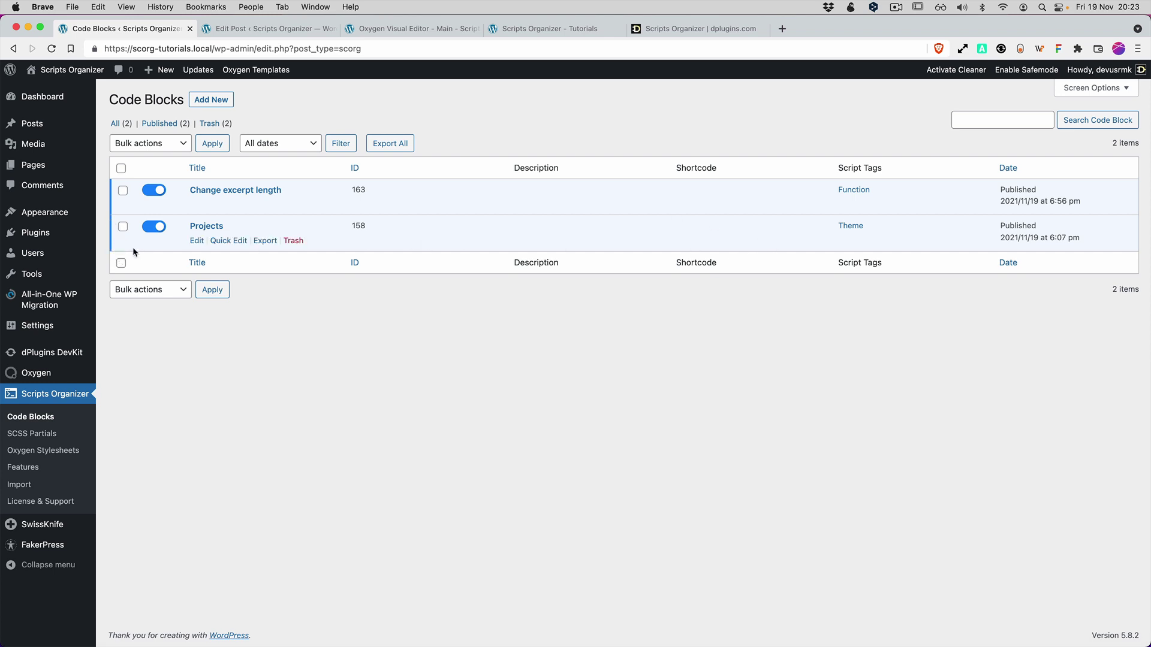
{"action": "left_click", "coordinate": [154, 226]}
{"action": "left_click", "coordinate": [154, 190]}
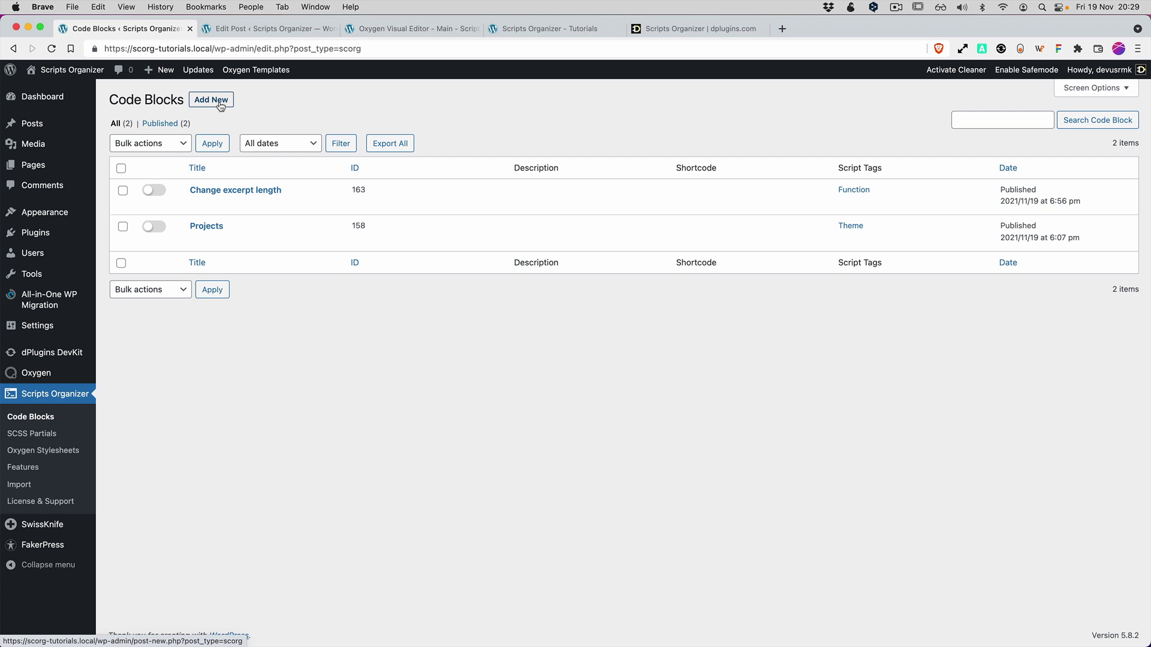
{"action": "left_click", "coordinate": [220, 102]}
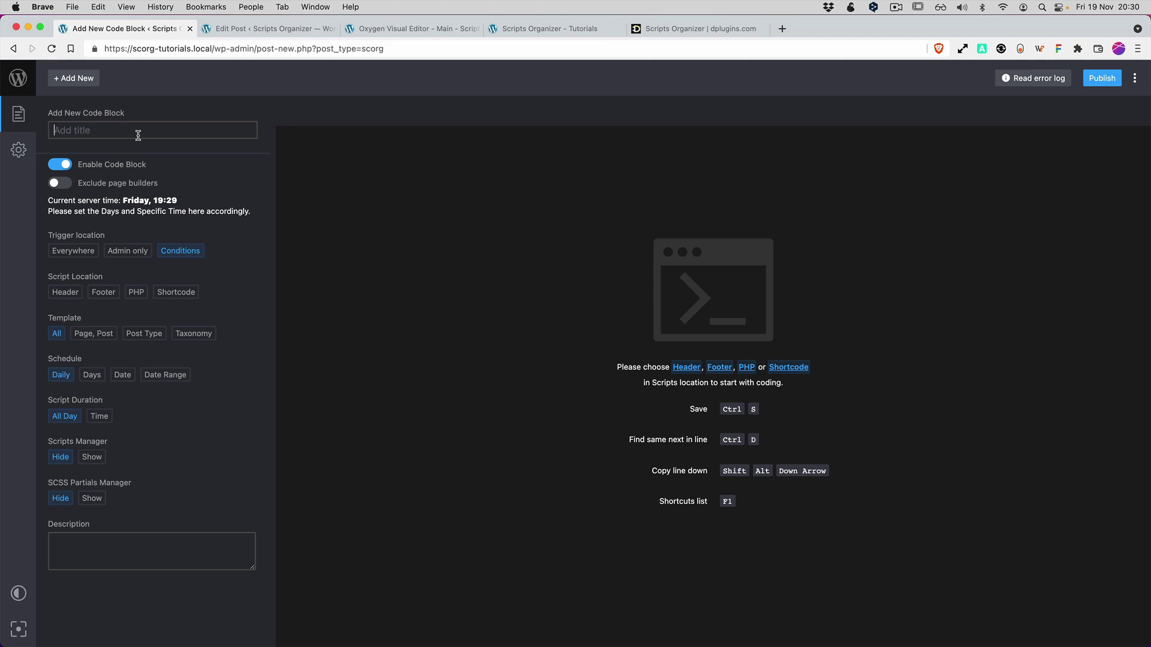
Set the new code block's trigger location to Everywhere, making it a PHP script.
{"action": "left_click", "coordinate": [73, 253]}
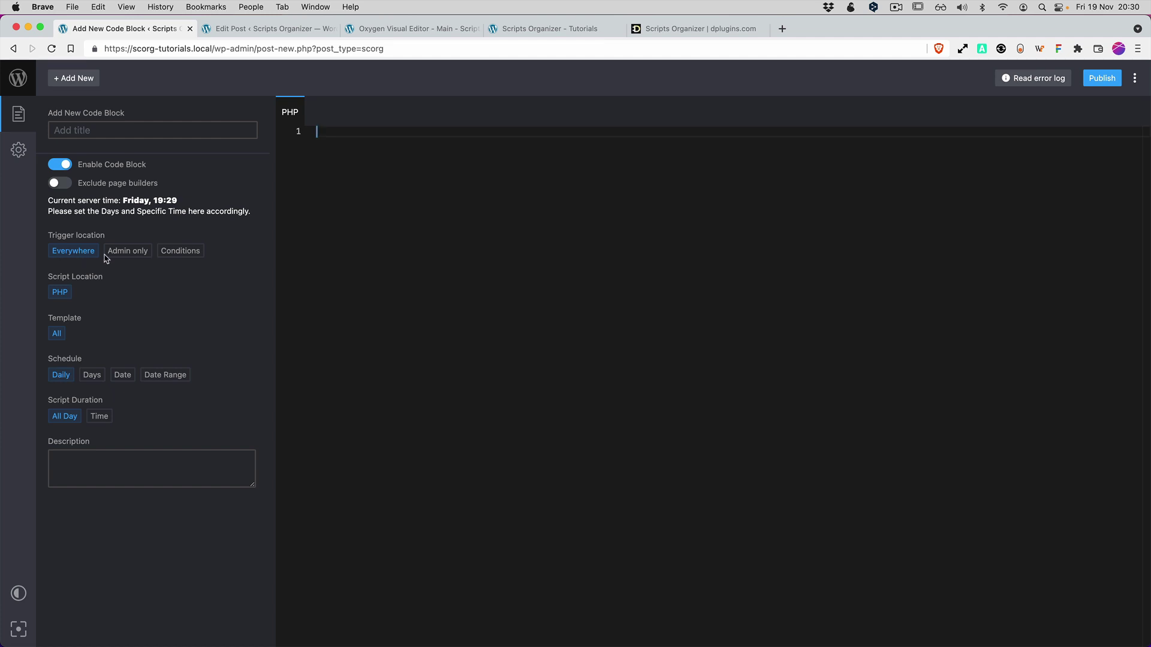
Switch the trigger to Conditions and narrow the script locations down to Header only.
{"action": "left_click", "coordinate": [139, 256]}
{"action": "left_click", "coordinate": [180, 252]}
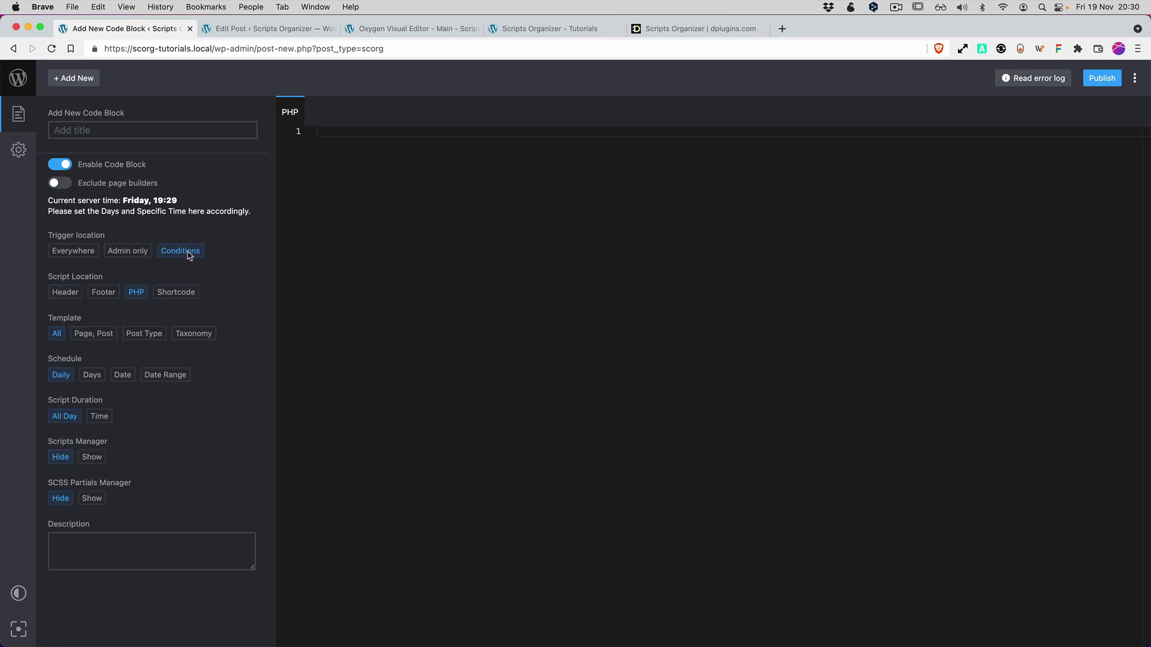
{"action": "left_click", "coordinate": [64, 294]}
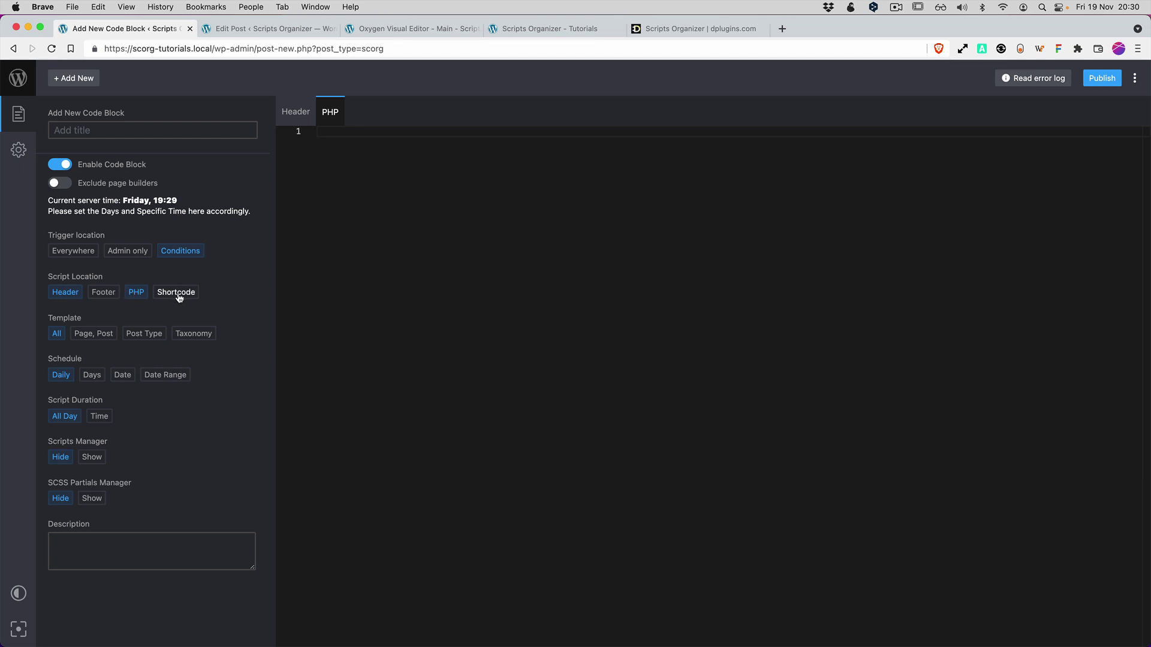
{"action": "left_click", "coordinate": [136, 292]}
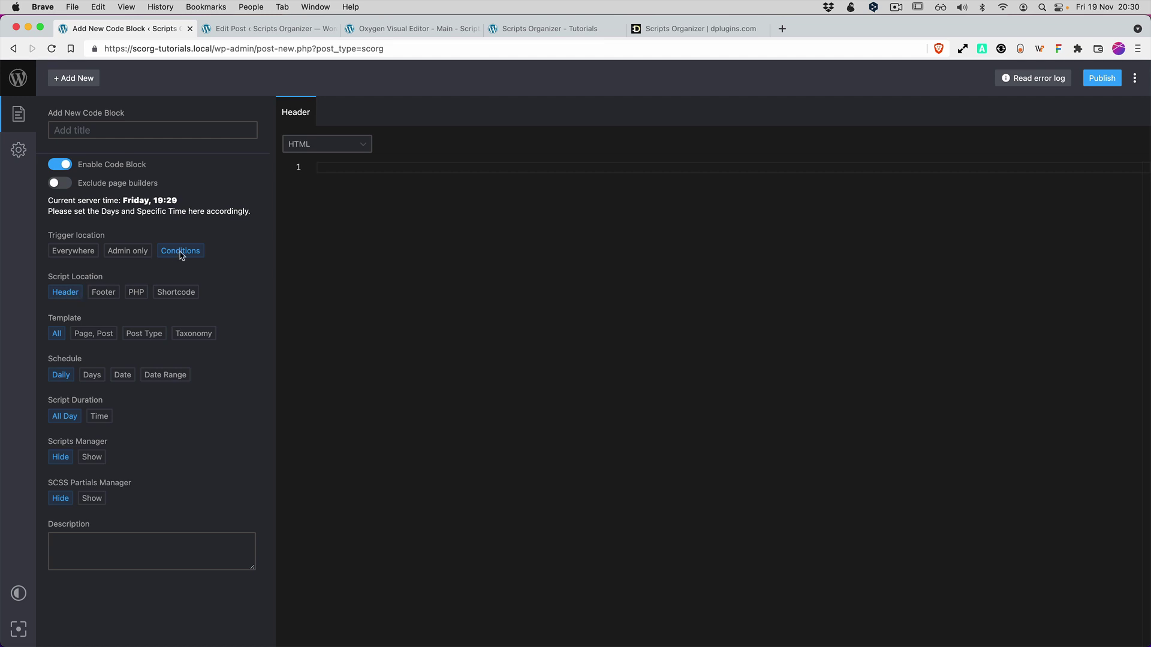
{"action": "left_click", "coordinate": [105, 295]}
{"action": "left_click", "coordinate": [137, 295]}
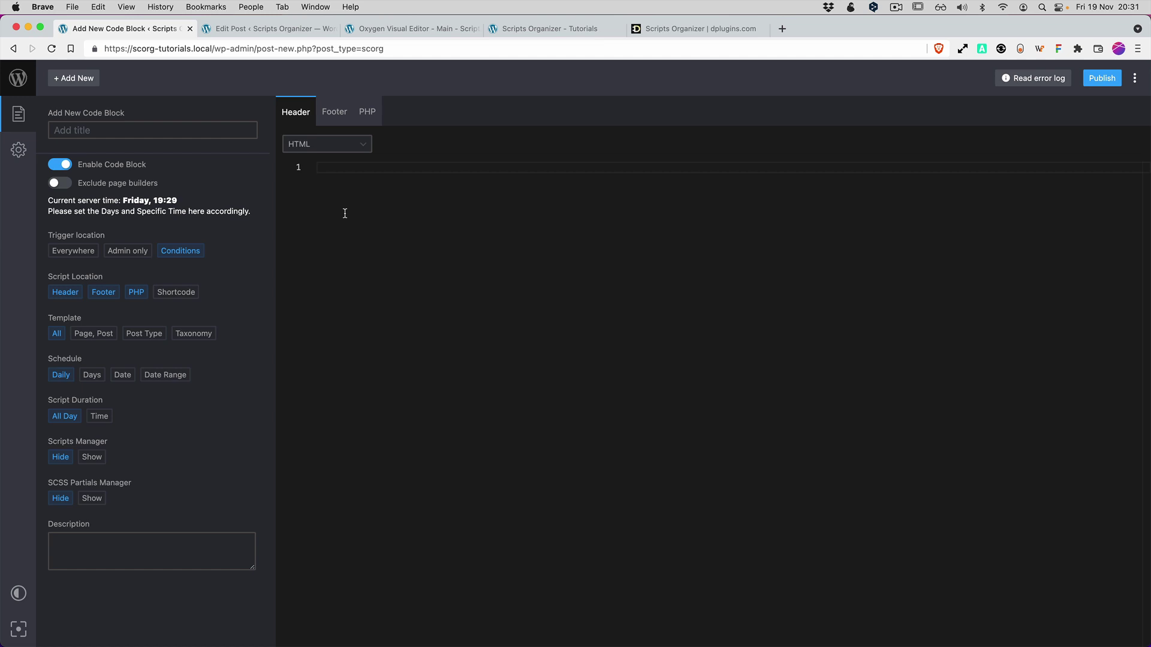
{"action": "left_click", "coordinate": [178, 294]}
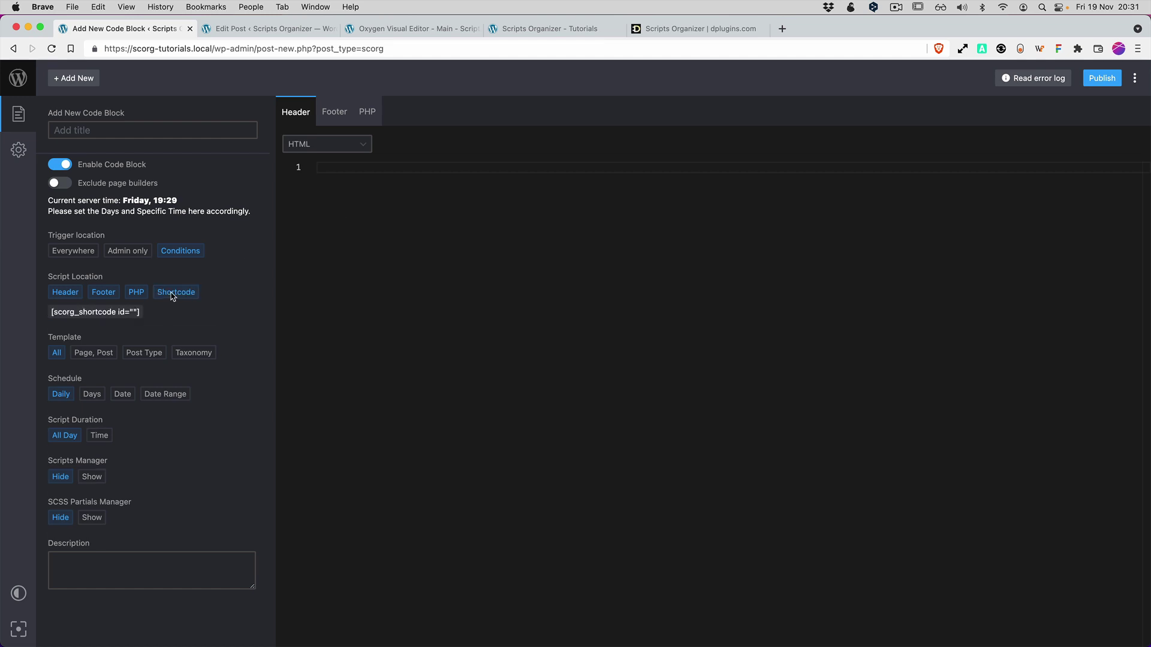
{"action": "left_click", "coordinate": [174, 294]}
{"action": "left_click", "coordinate": [136, 293]}
{"action": "left_click", "coordinate": [104, 295]}
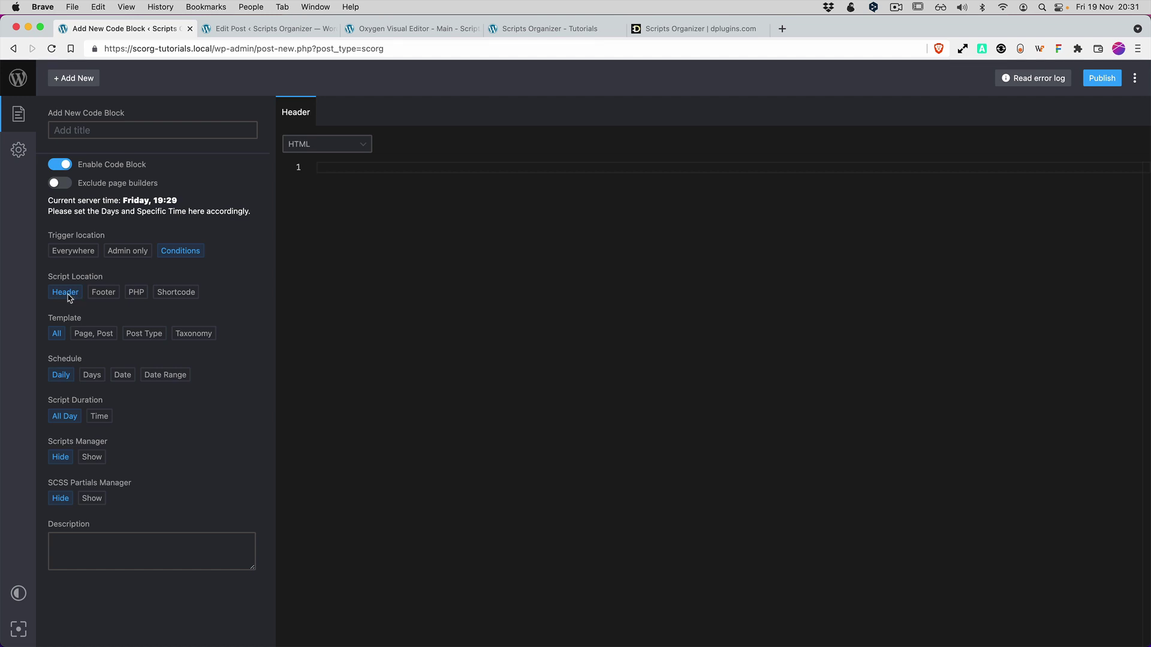
Set the header code language to SCSS with Create file enabled.
{"action": "left_click", "coordinate": [324, 146]}
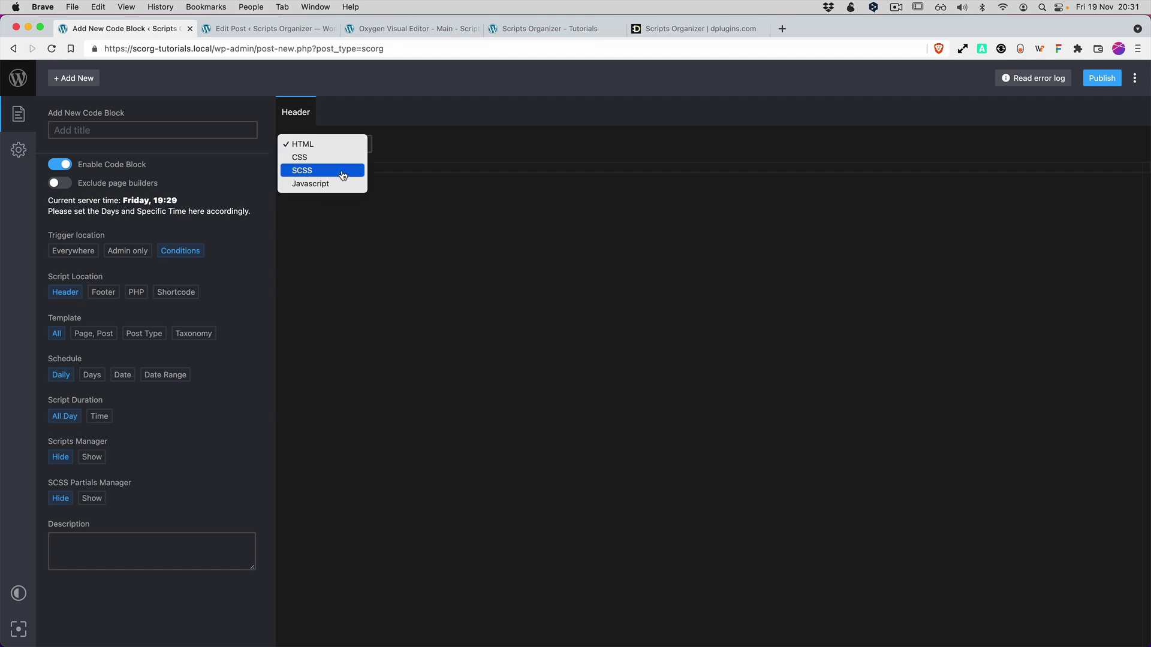
{"action": "left_click", "coordinate": [341, 174]}
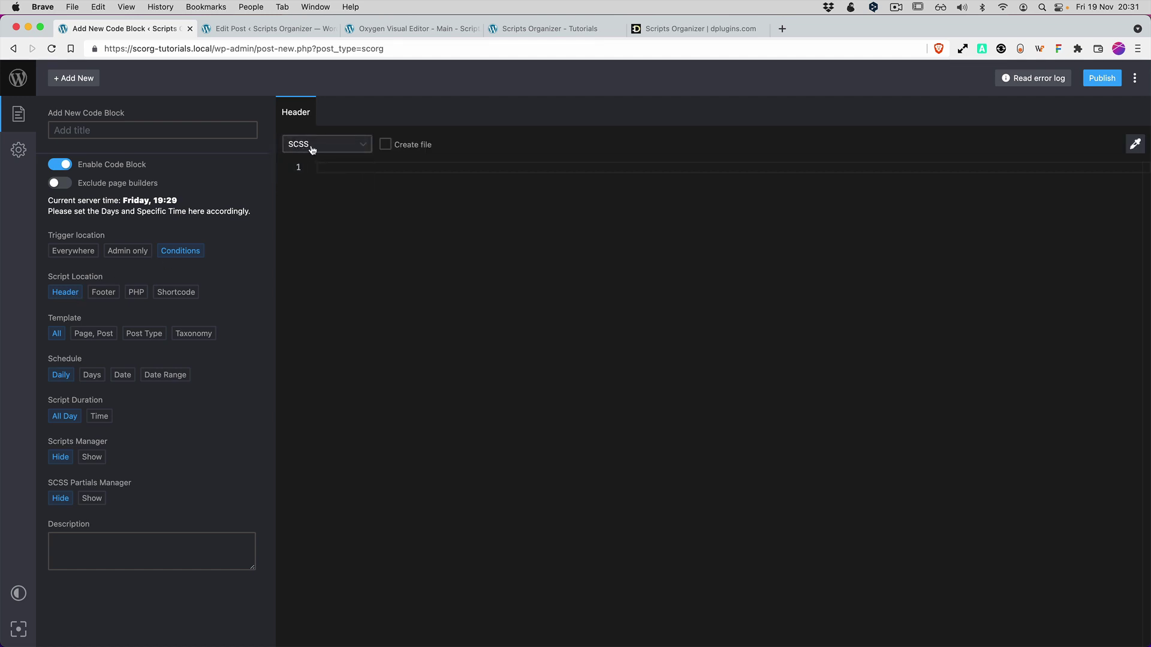
{"action": "left_click", "coordinate": [385, 146]}
{"action": "left_click", "coordinate": [408, 148]}
{"action": "left_click", "coordinate": [407, 148]}
Target the Home page under Page, Post after browsing the Post Type and Taxonomy options.
{"action": "left_click", "coordinate": [91, 334]}
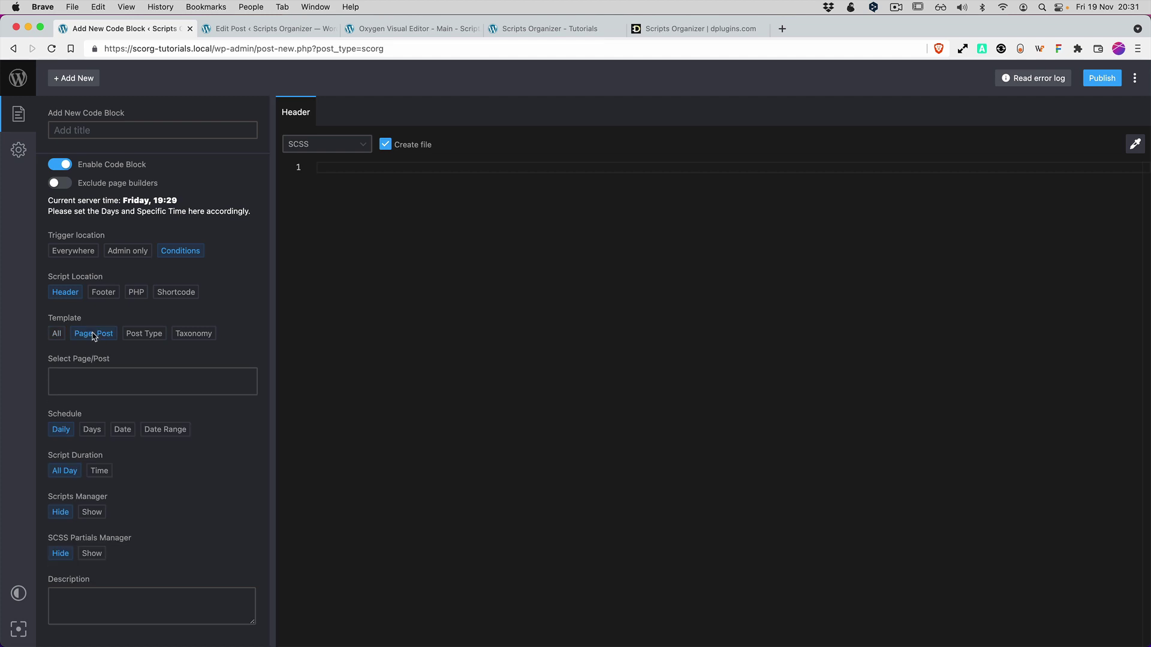
{"action": "left_click", "coordinate": [98, 387]}
{"action": "type", "text": "home"}
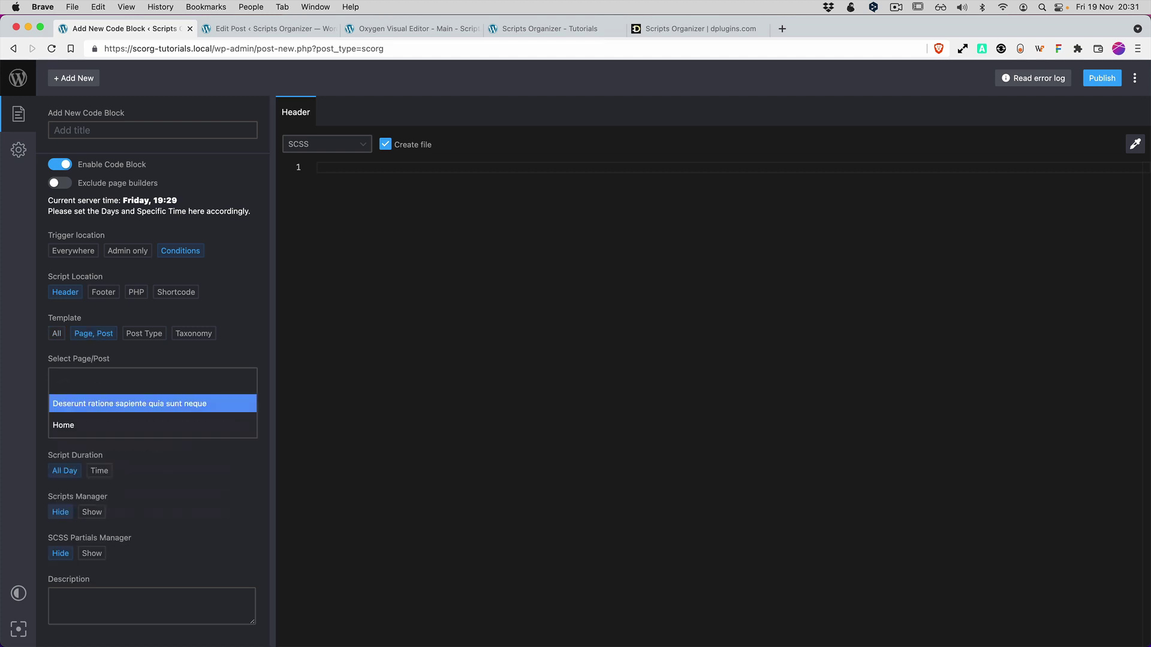
{"action": "left_click", "coordinate": [84, 425]}
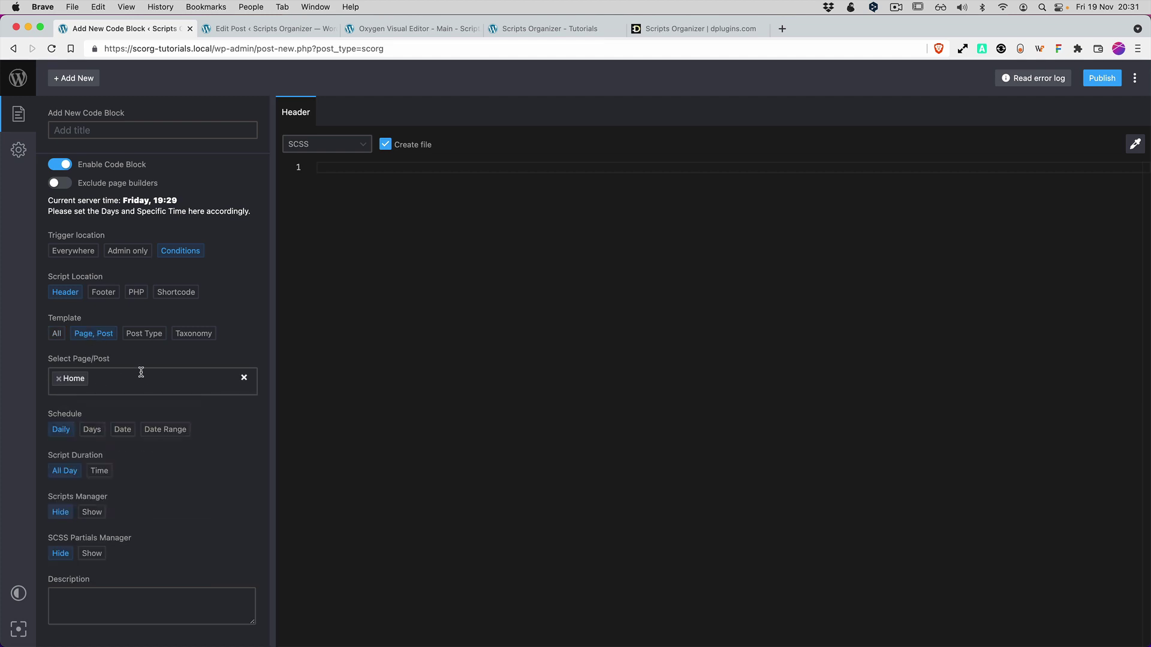
{"action": "left_click", "coordinate": [147, 334]}
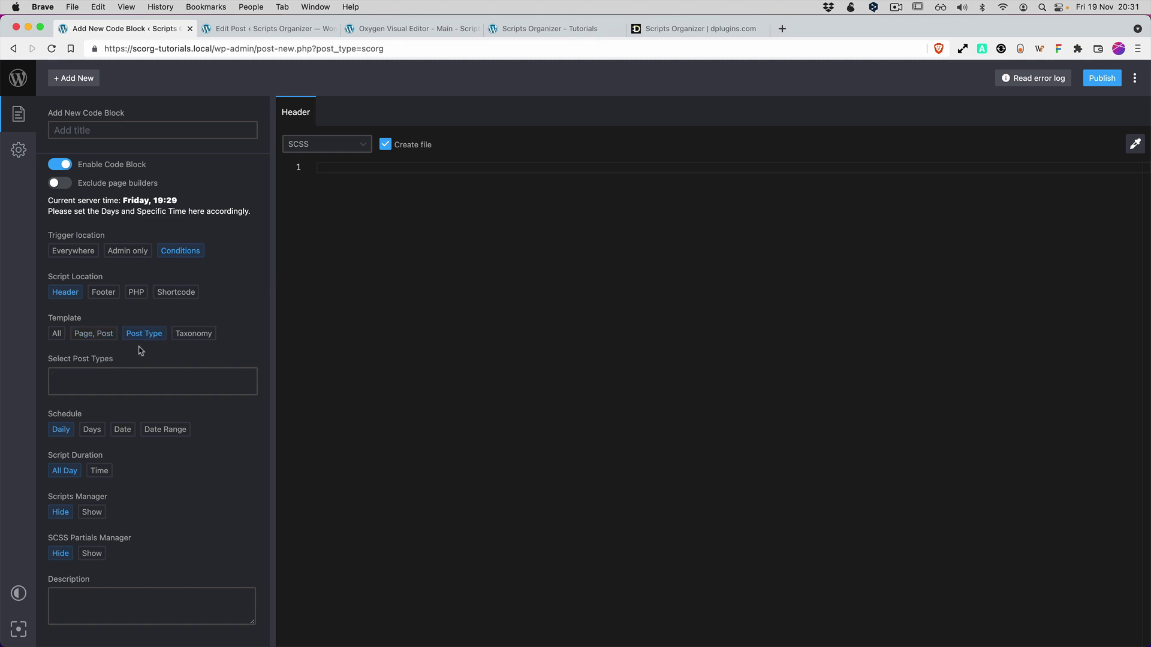
{"action": "left_click", "coordinate": [115, 377]}
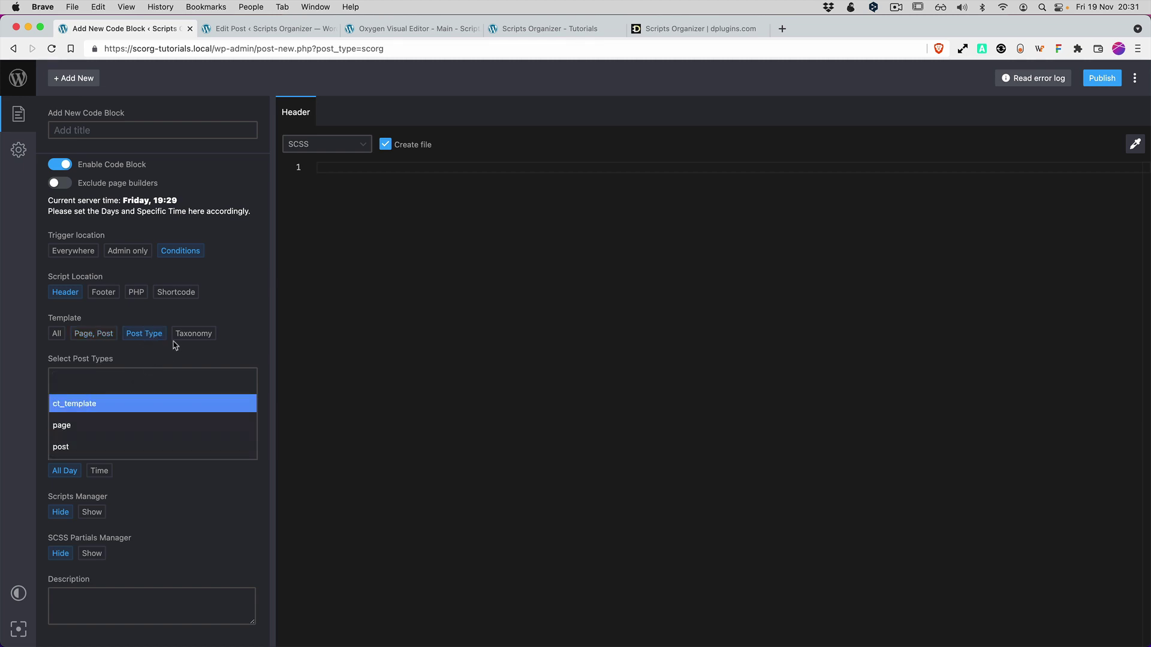
{"action": "left_click", "coordinate": [193, 339]}
{"action": "left_click", "coordinate": [149, 381]}
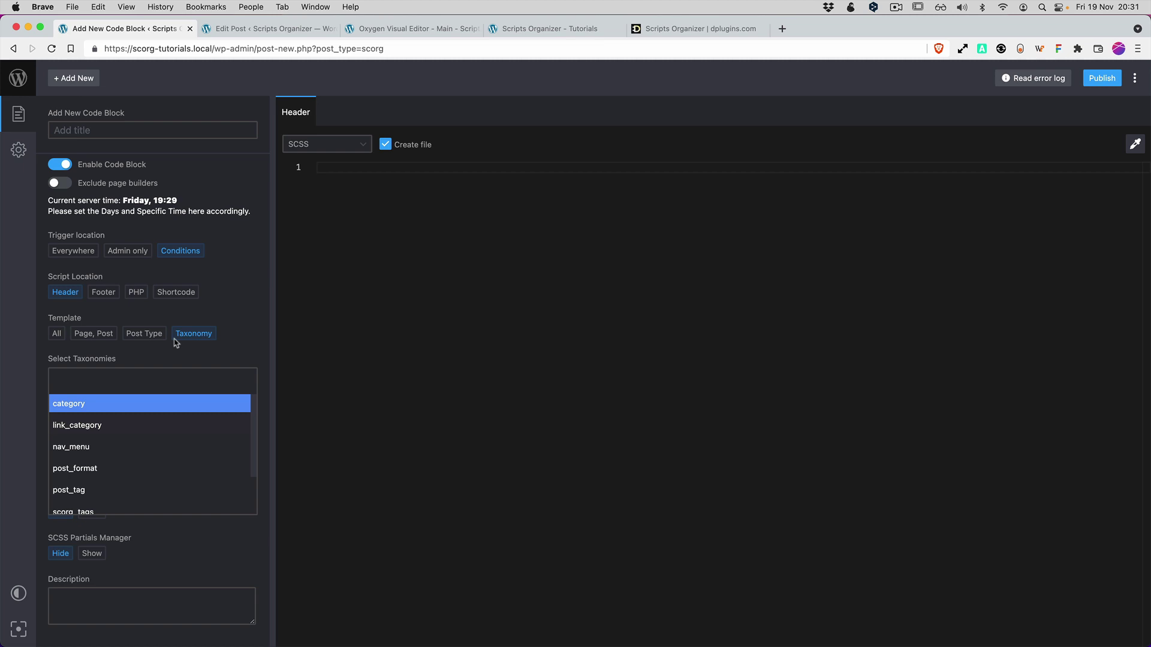
{"action": "left_click_drag", "start_coordinate": [175, 337], "coordinate": [59, 340]}
{"action": "left_click", "coordinate": [93, 333]}
{"action": "left_click", "coordinate": [114, 379]}
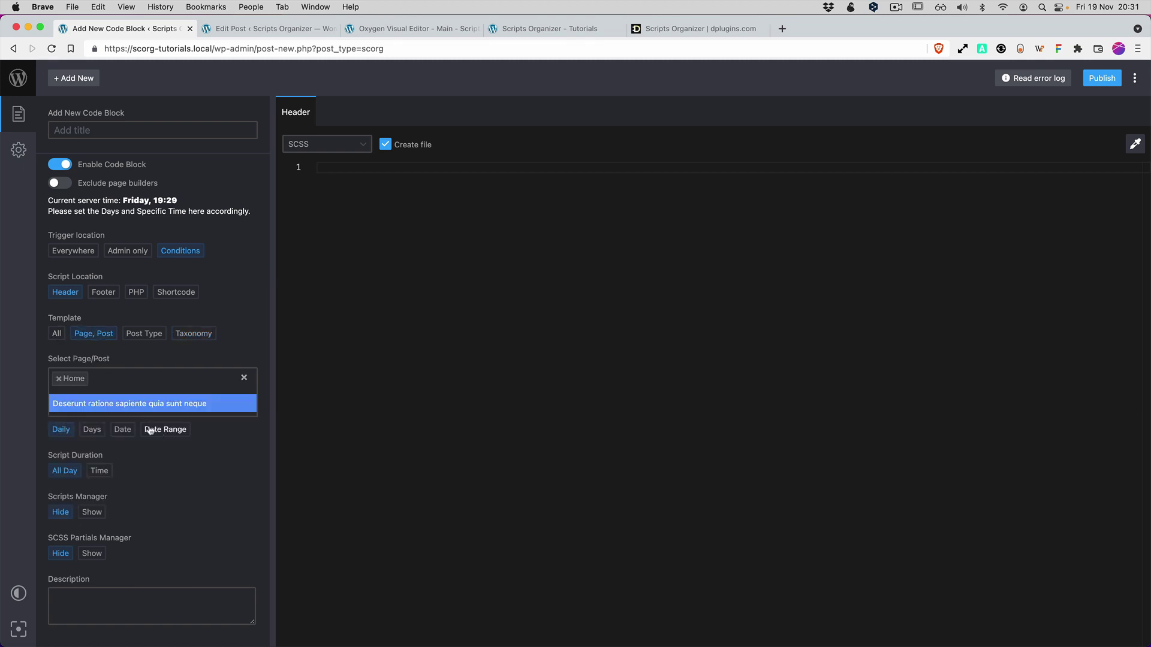
{"action": "left_click", "coordinate": [123, 380]}
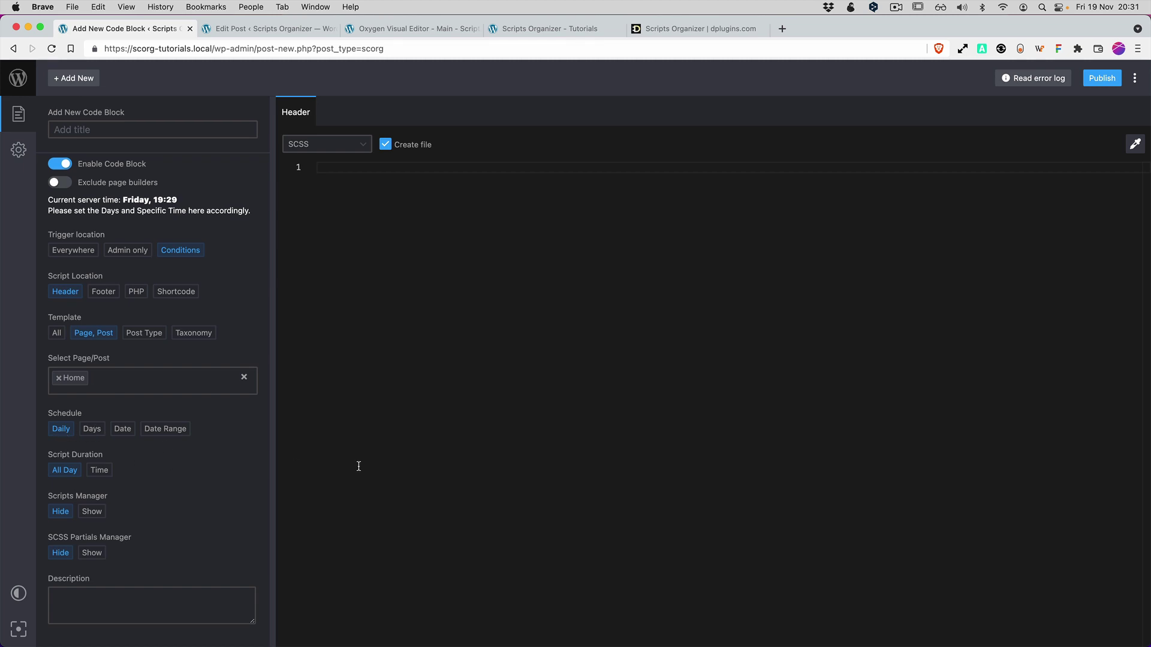
Try the weekday, single-date and date-range schedule options without picking any dates.
{"action": "left_click", "coordinate": [92, 428]}
{"action": "left_click", "coordinate": [95, 472]}
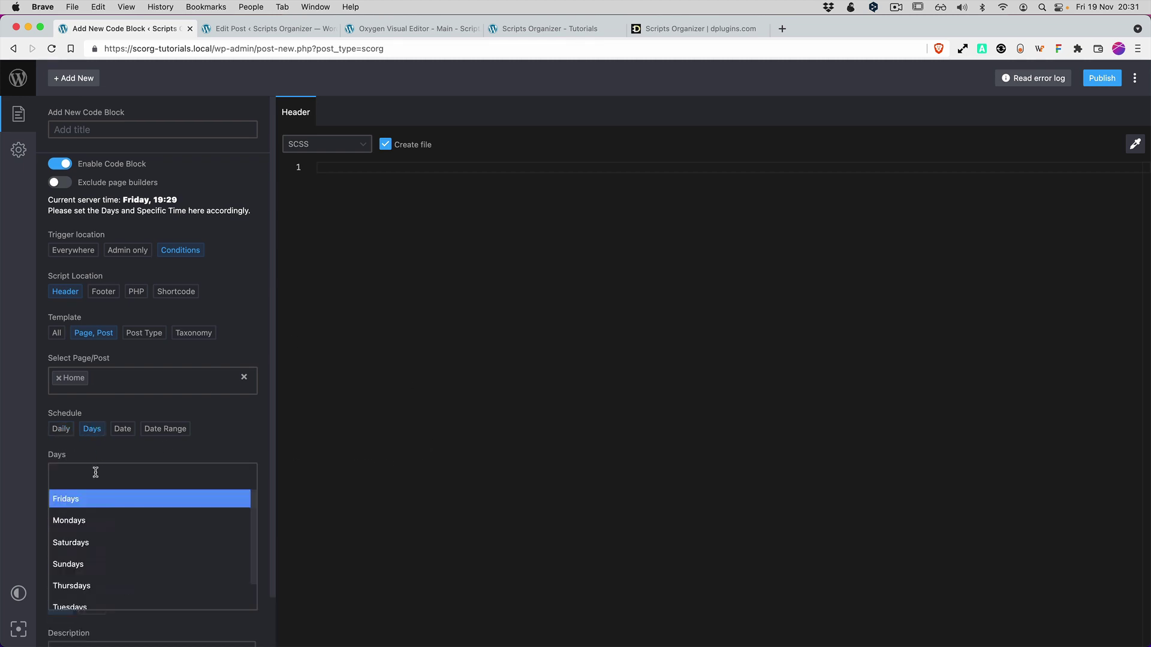
{"action": "left_click", "coordinate": [122, 429]}
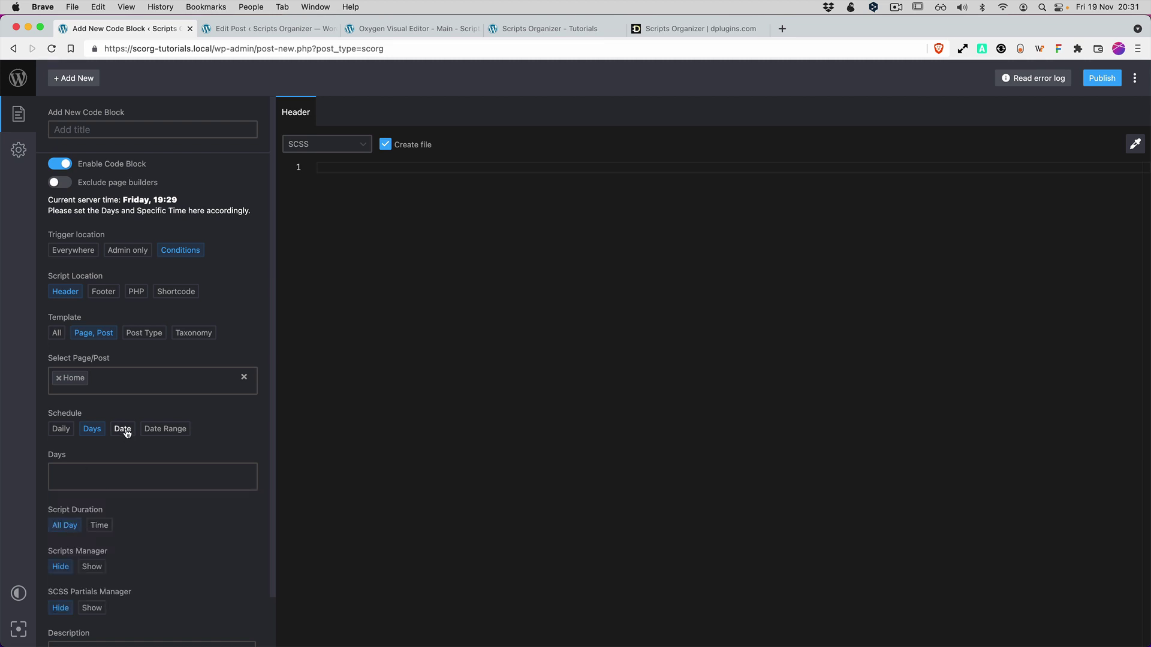
{"action": "left_click", "coordinate": [85, 471]}
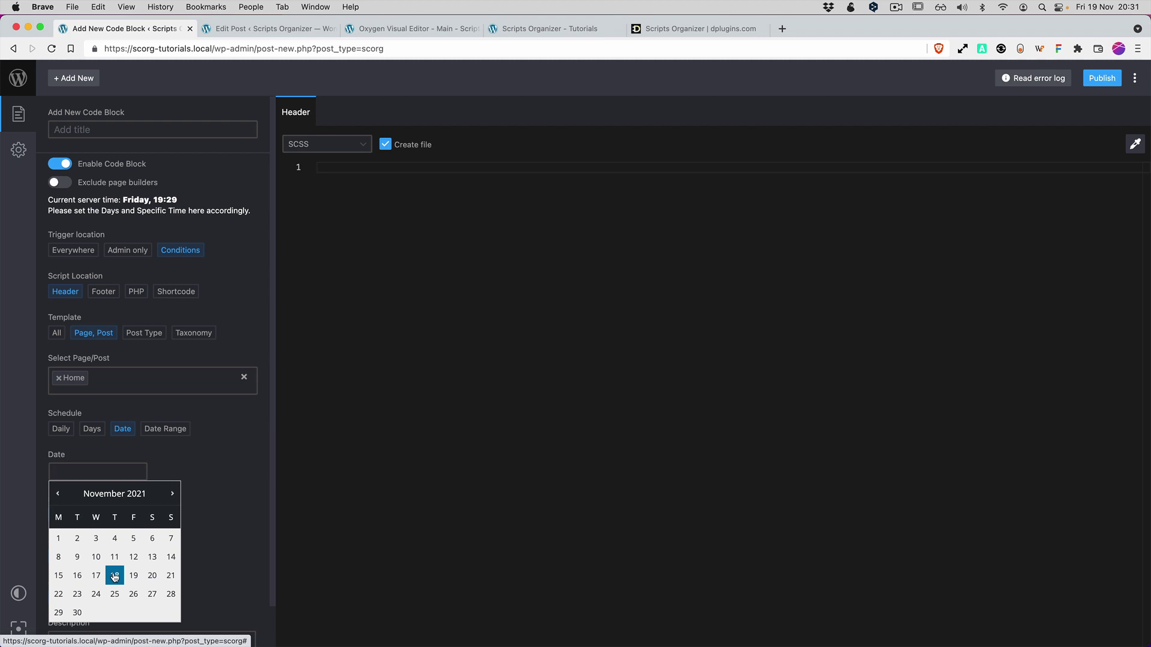
{"action": "left_click", "coordinate": [166, 429]}
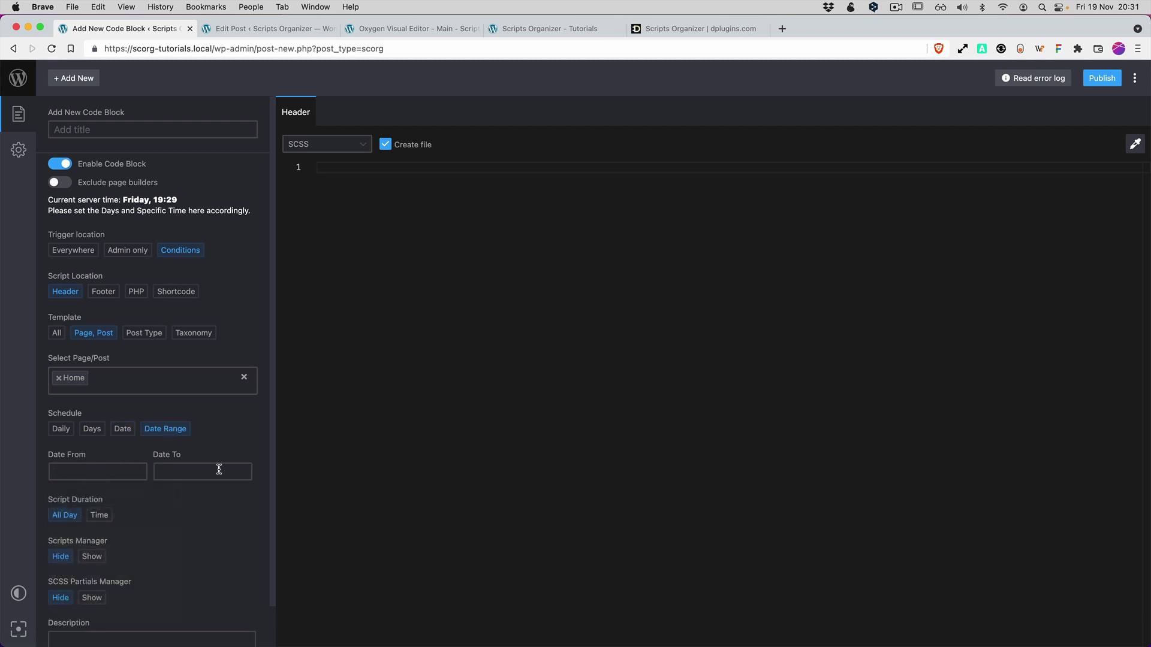
{"action": "left_click", "coordinate": [95, 470]}
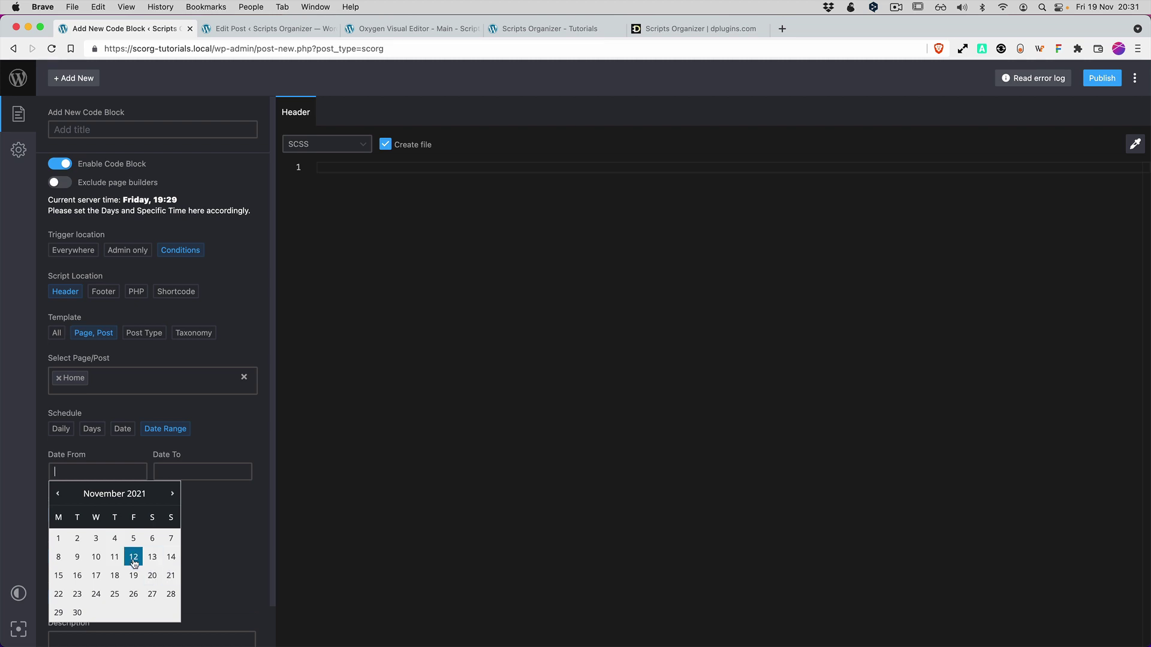
{"action": "left_click", "coordinate": [81, 414]}
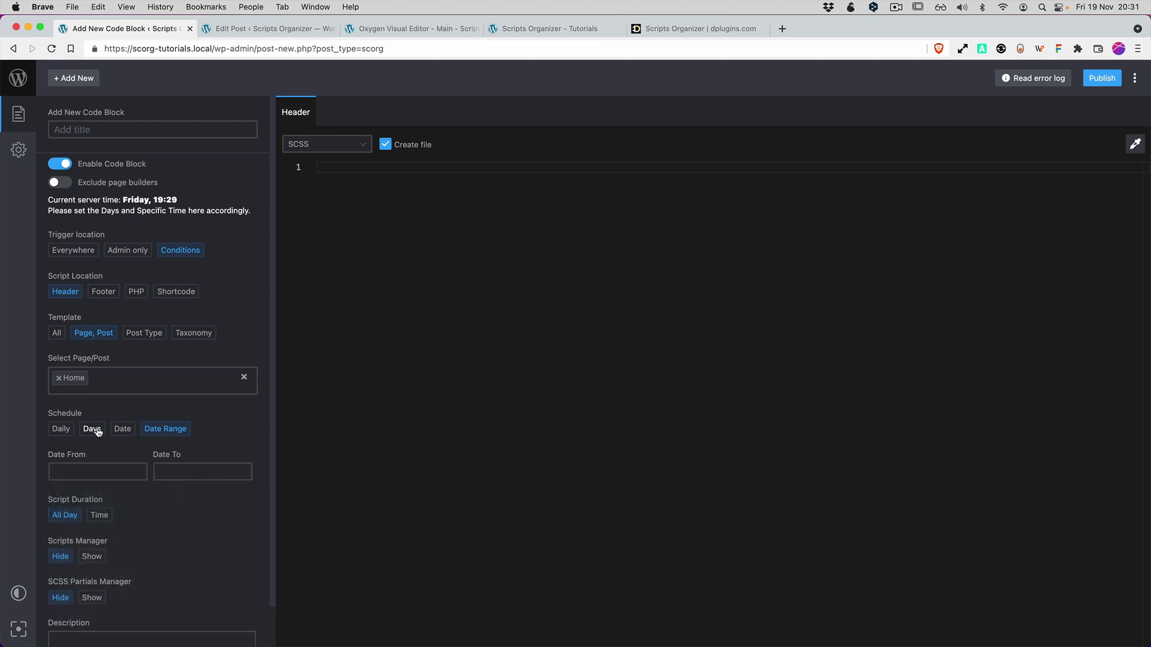
{"action": "left_click", "coordinate": [92, 429]}
Return the schedule to Daily with a Start at Specific Time duration, leaving the times empty.
{"action": "left_click", "coordinate": [60, 428]}
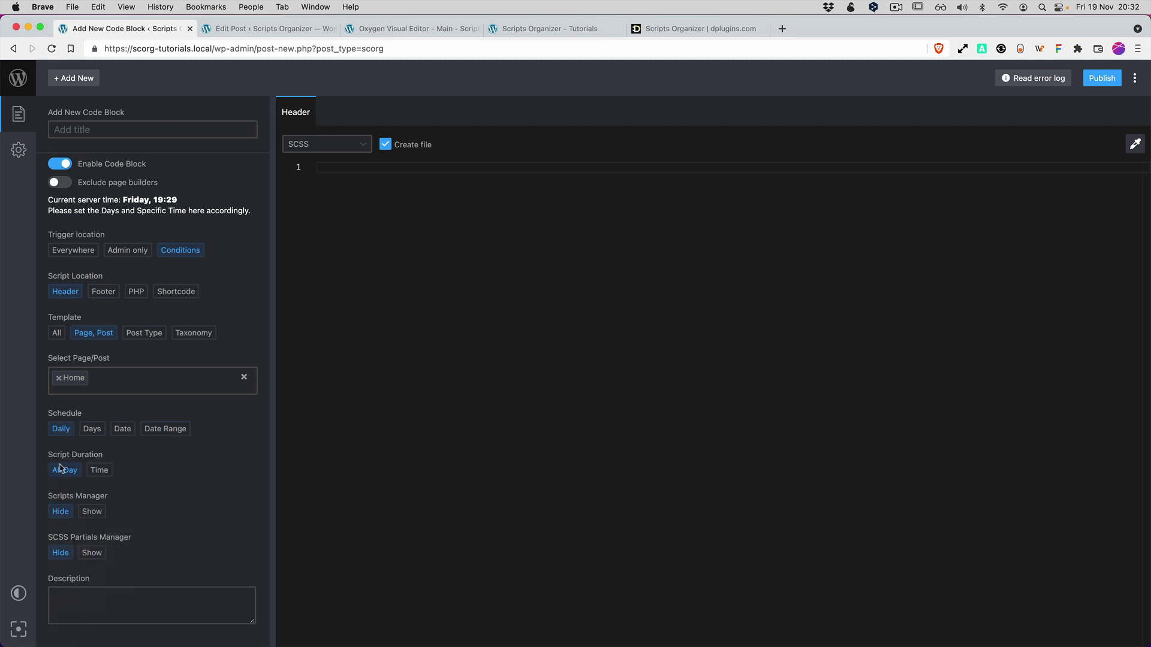
{"action": "left_click", "coordinate": [99, 471]}
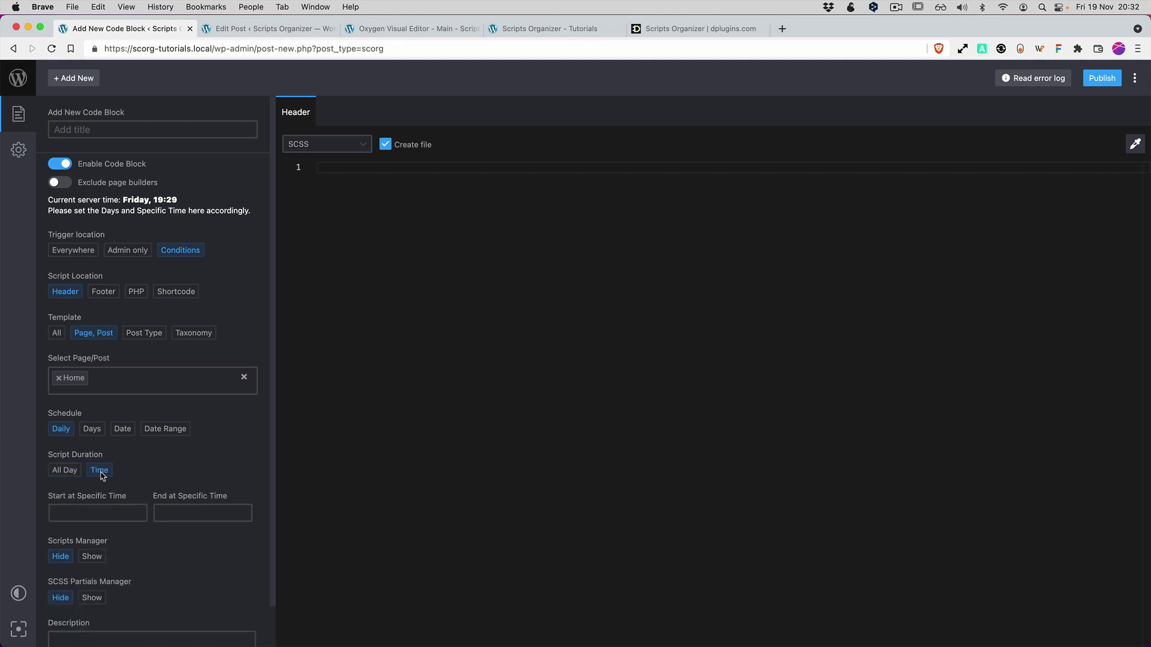
{"action": "left_click", "coordinate": [83, 512]}
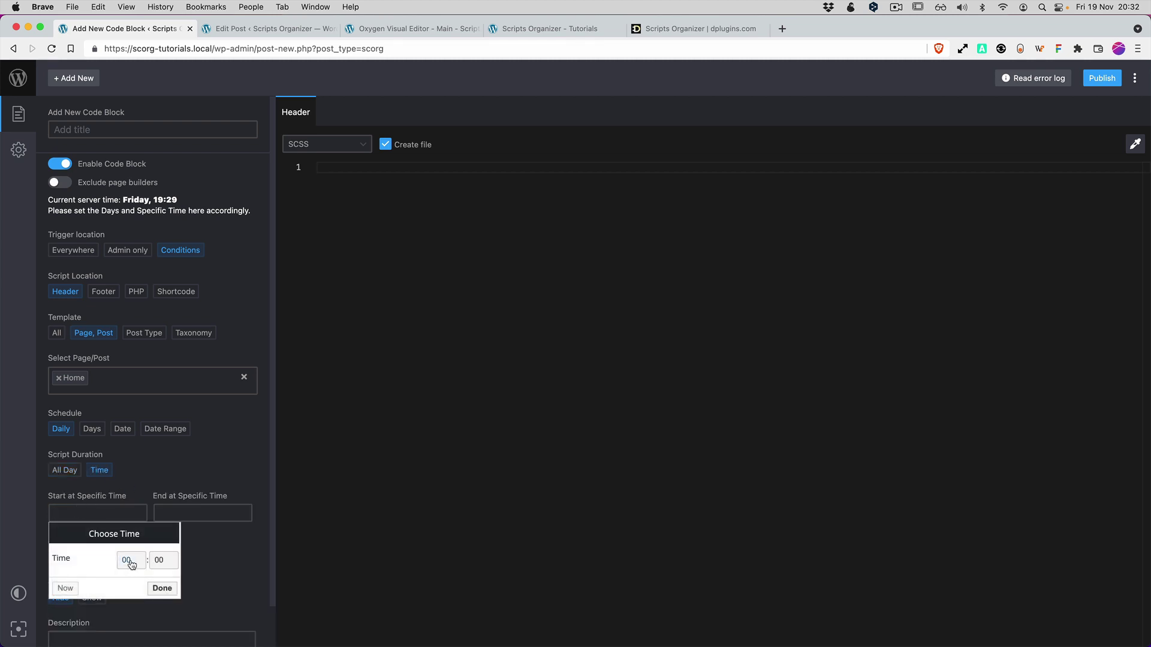
{"action": "left_click", "coordinate": [343, 527]}
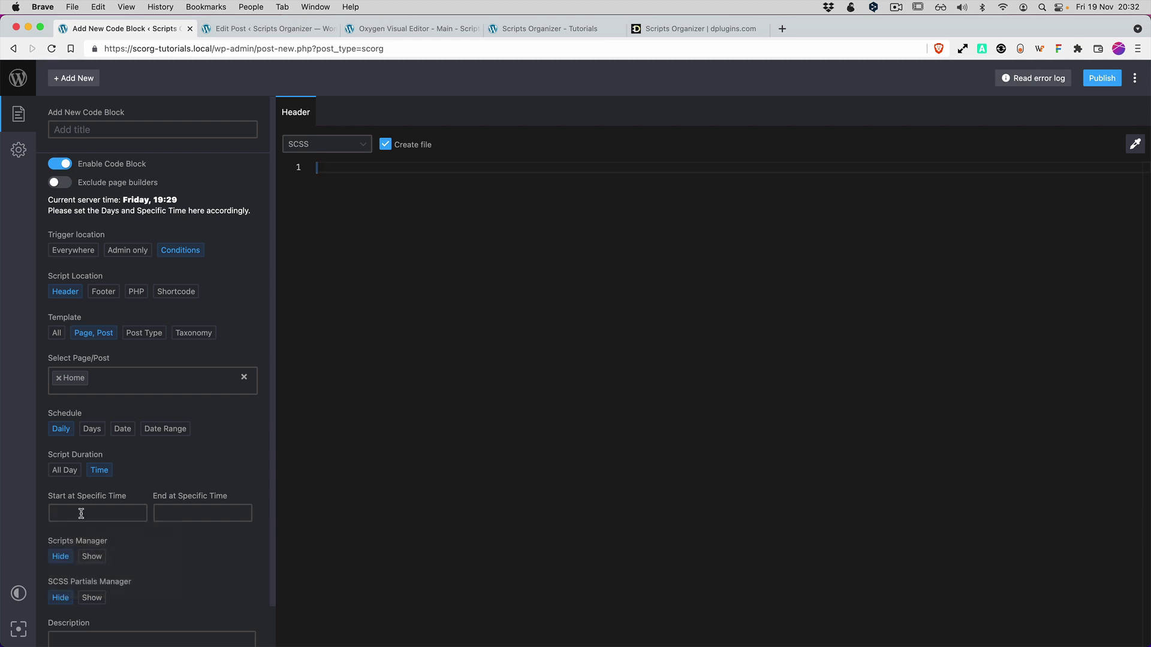
Set Scripts Manager and SCSS Partials Manager to Show.
{"action": "scroll", "coordinate": [151, 558], "scroll_direction": "down", "scroll_amount": 2}
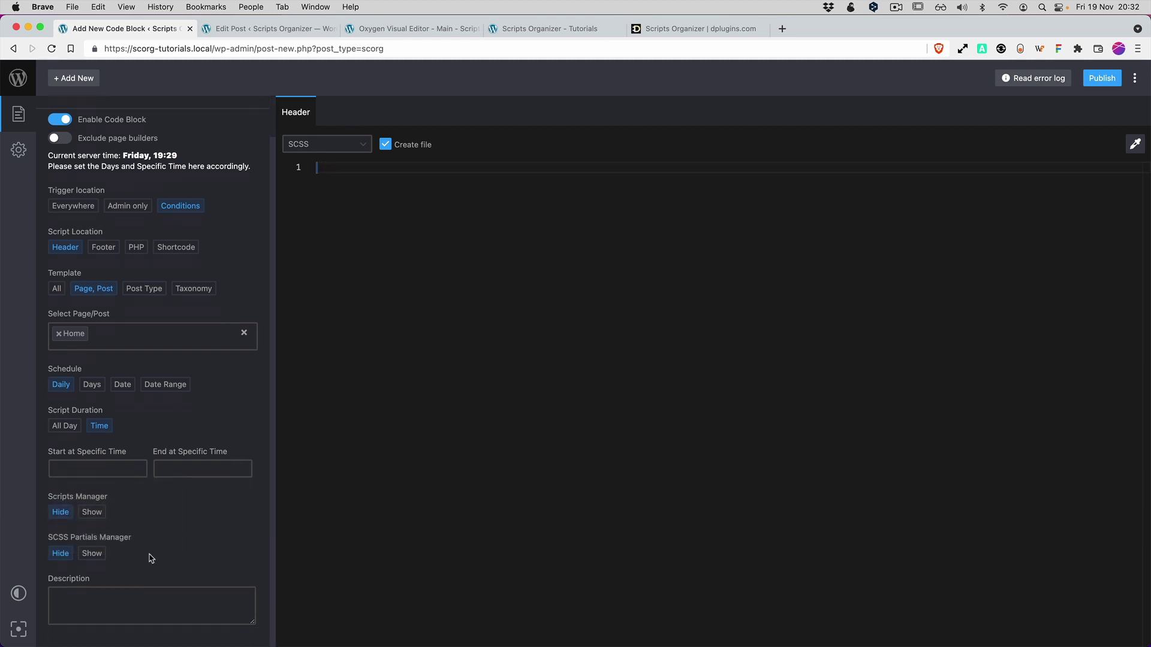
{"action": "left_click", "coordinate": [93, 512]}
{"action": "scroll", "coordinate": [180, 503], "scroll_direction": "down", "scroll_amount": 4}
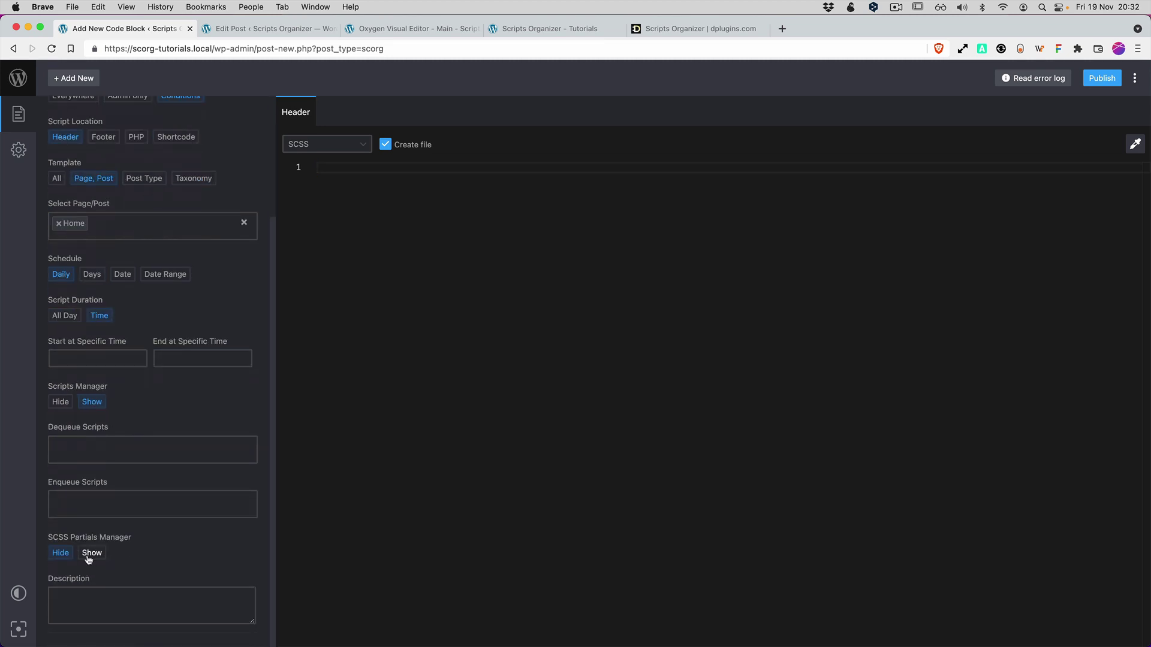
{"action": "left_click", "coordinate": [93, 554]}
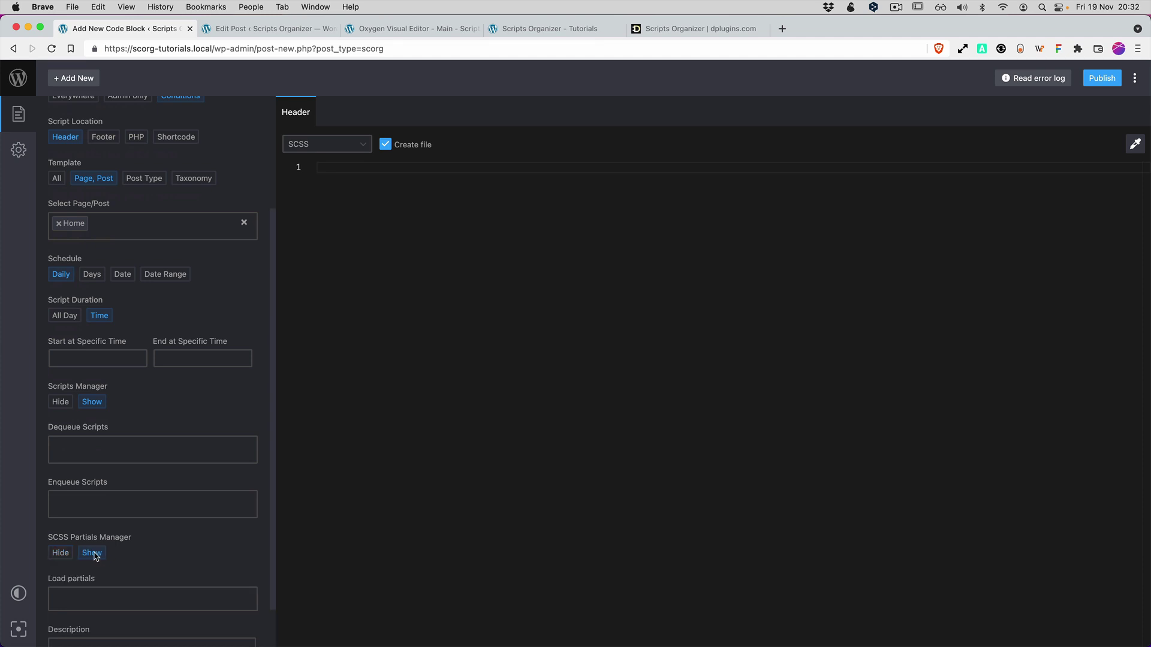
{"action": "scroll", "coordinate": [149, 554], "scroll_direction": "up", "scroll_amount": 3}
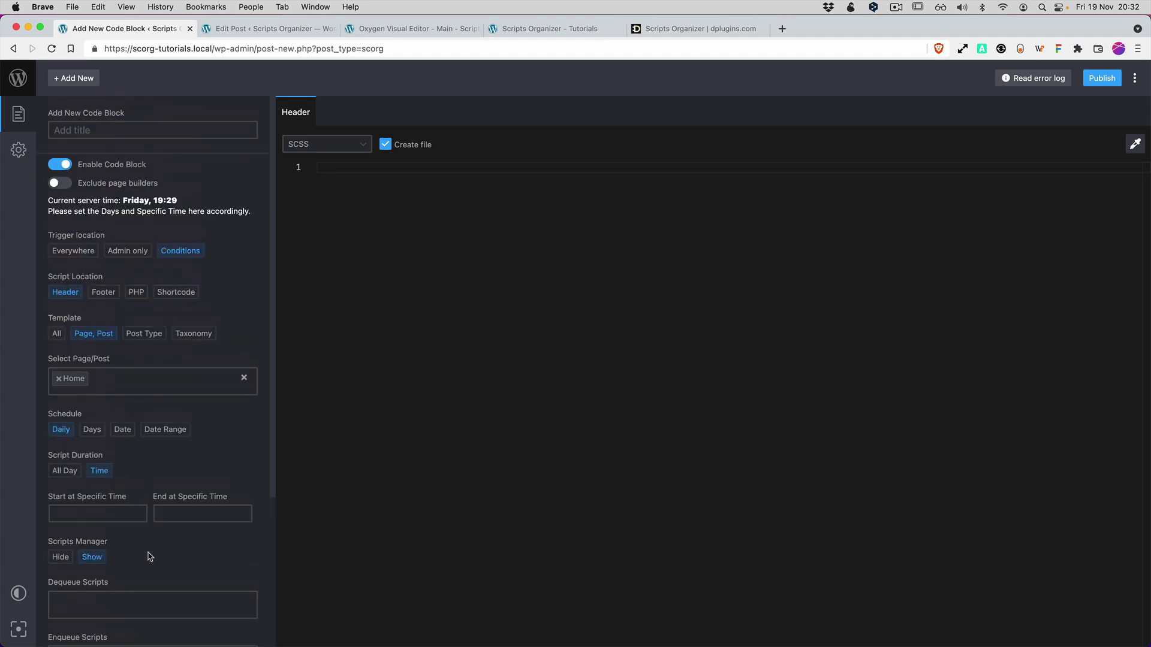
Enter 'Home' as the code block title and publish the block.
{"action": "left_click", "coordinate": [99, 131]}
{"action": "type", "text": "Home"}
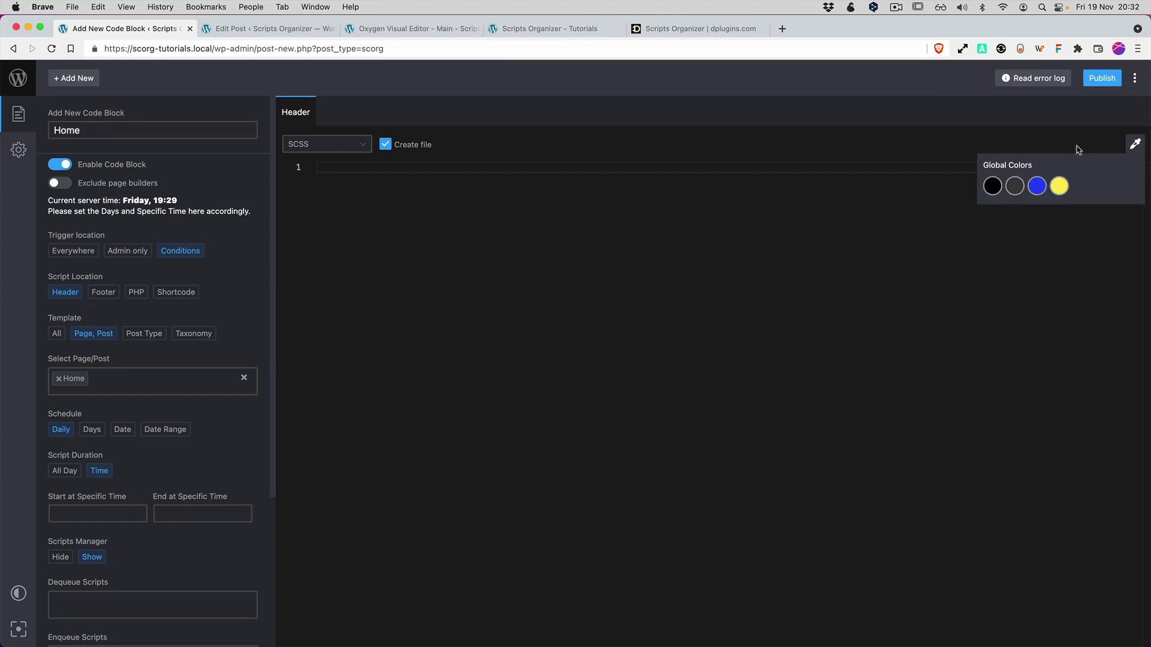
{"action": "left_click", "coordinate": [1103, 79]}
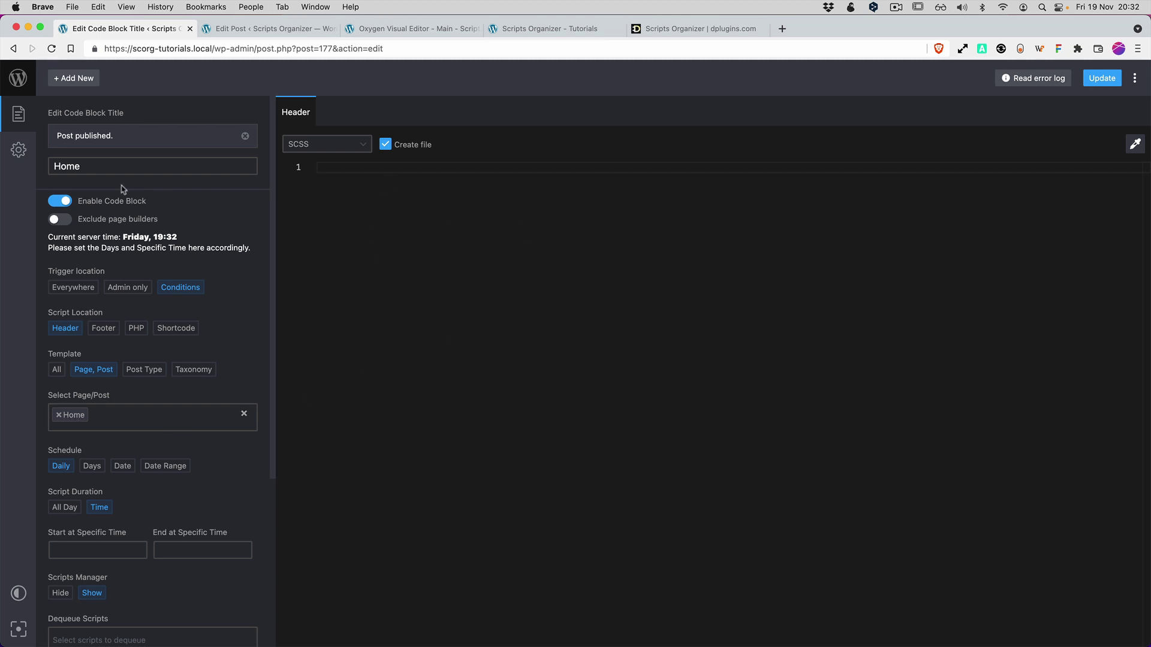
Add the script tag 'Theme' in the code block's Page Settings.
{"action": "left_click", "coordinate": [19, 149]}
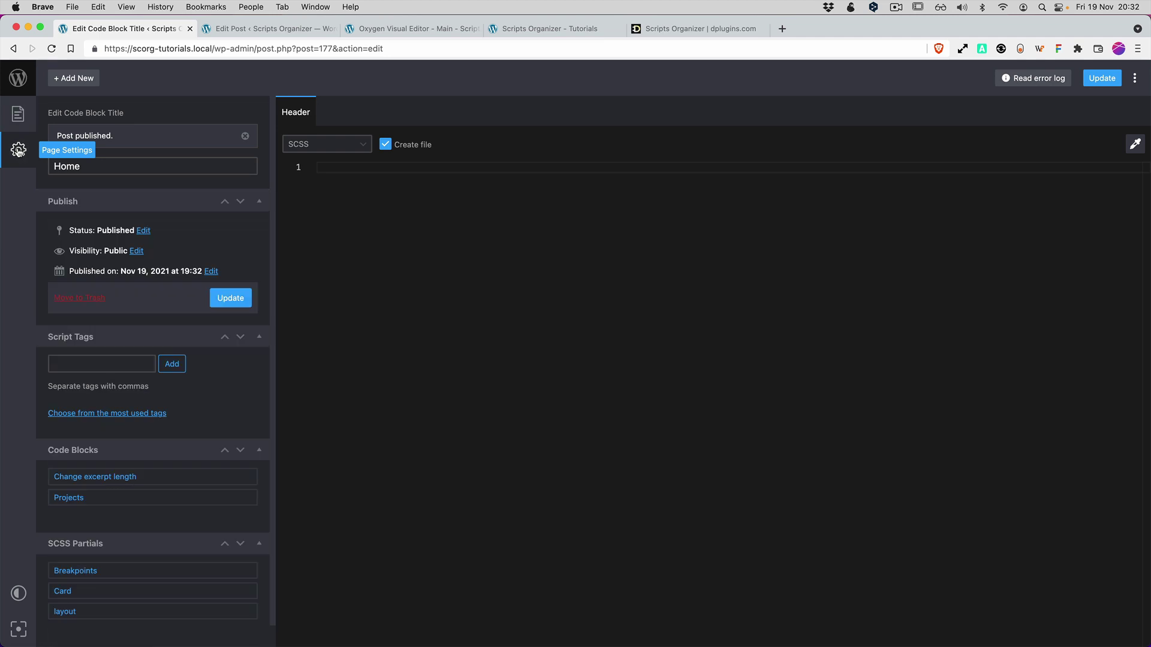
{"action": "left_click", "coordinate": [246, 136]}
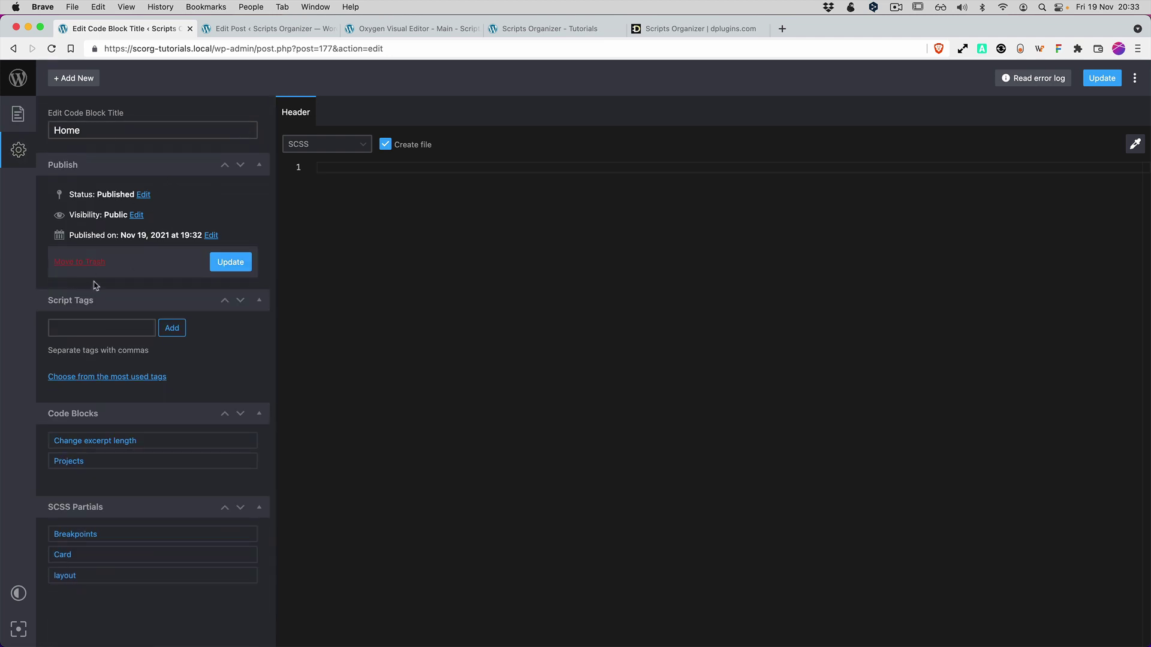
{"action": "left_click", "coordinate": [84, 329]}
{"action": "type", "text": "Theme"}
{"action": "left_click", "coordinate": [183, 329]}
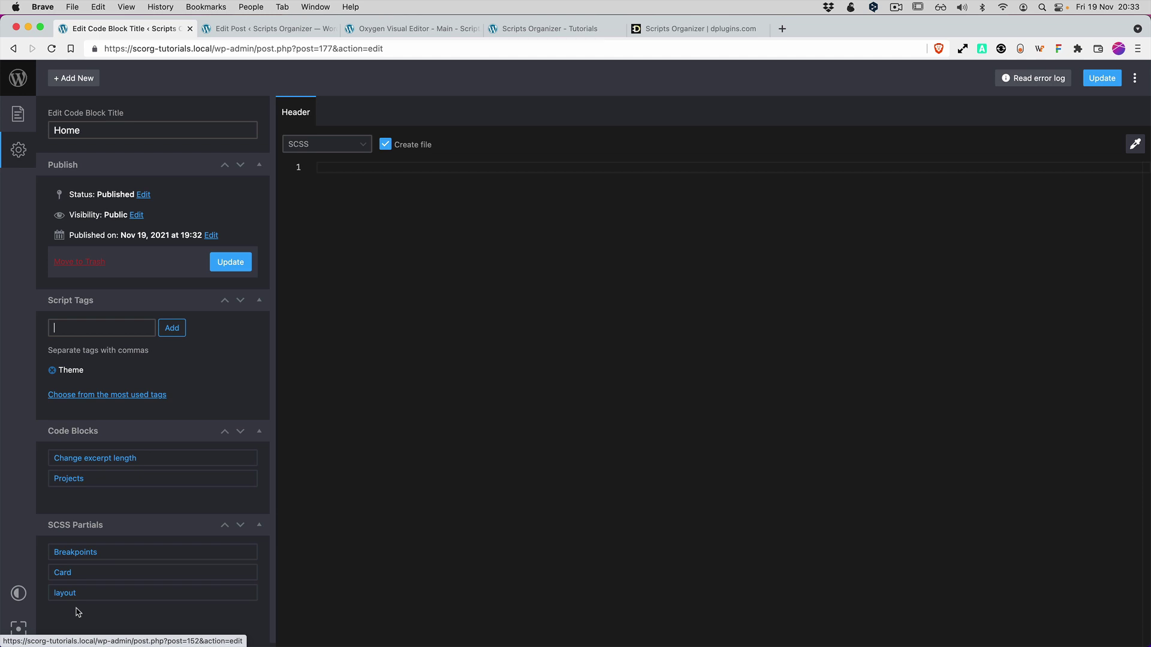
Try the editor's light theme and focus mode, then switch to the site's home page tab.
{"action": "left_click", "coordinate": [19, 594]}
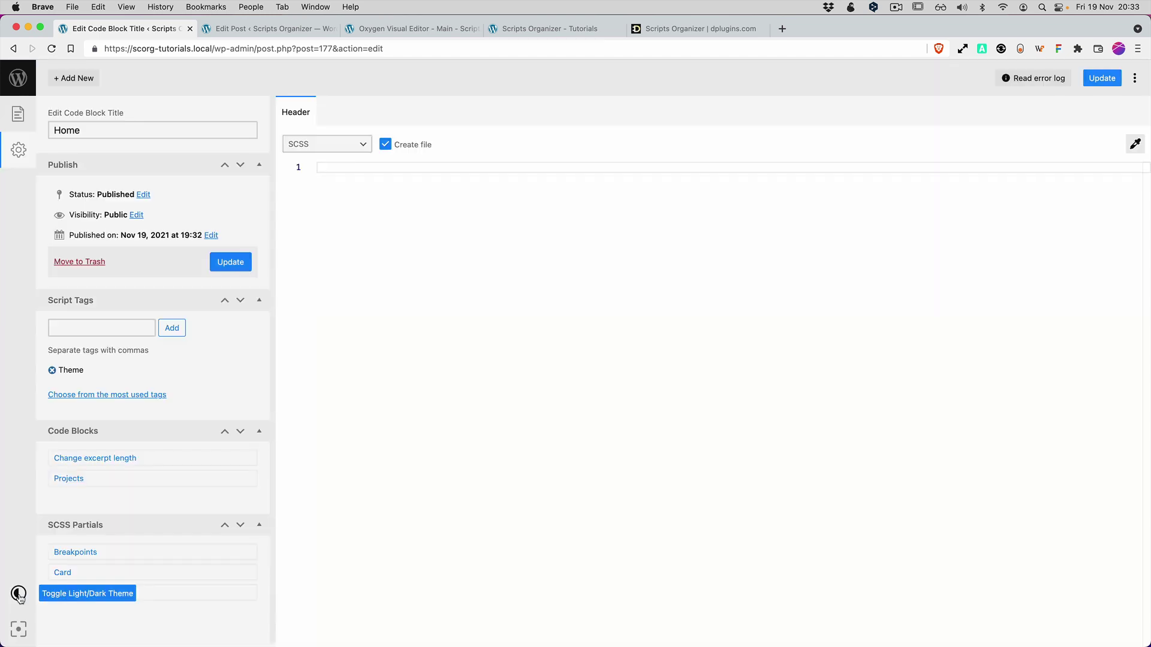
{"action": "left_click", "coordinate": [19, 595]}
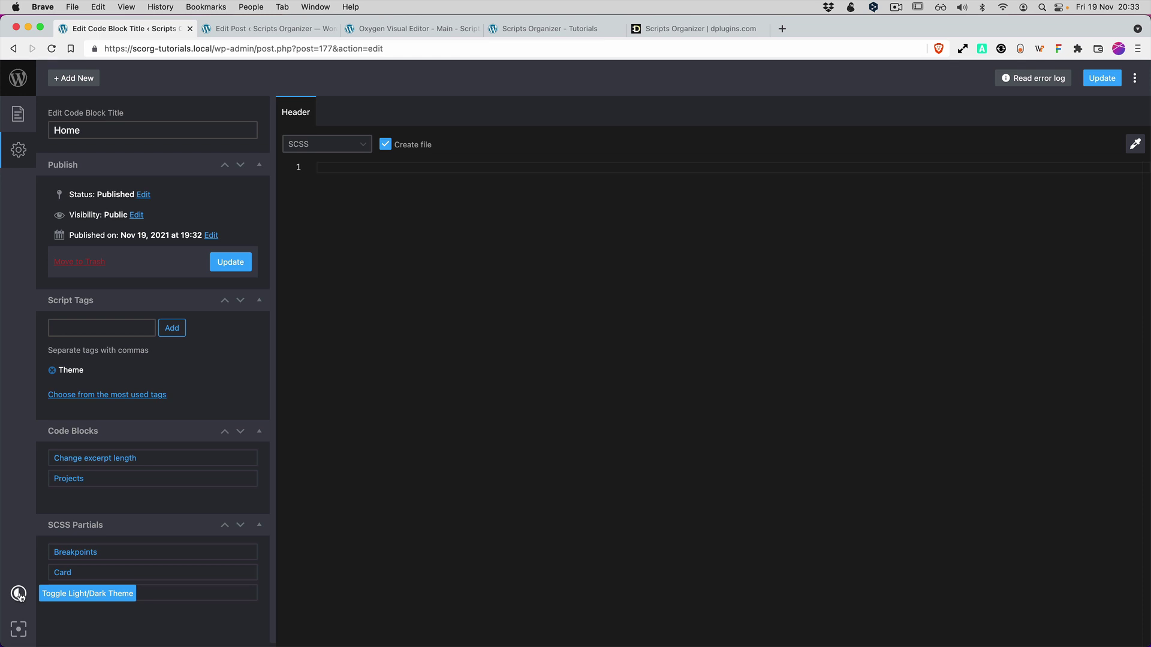
{"action": "left_click", "coordinate": [18, 630]}
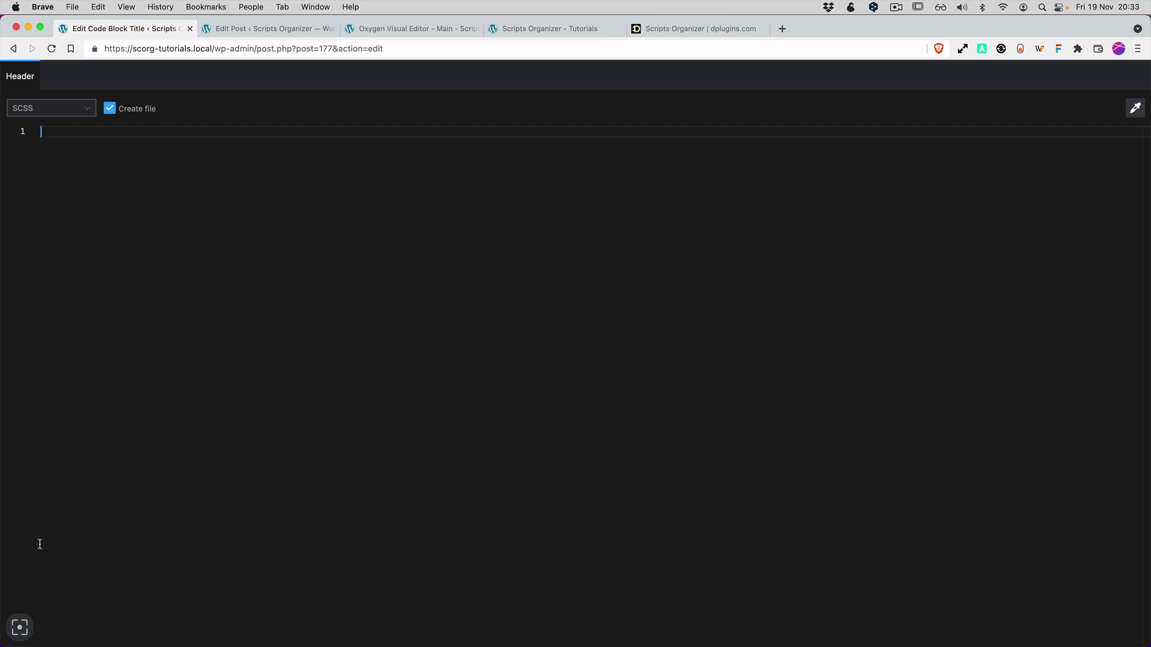
{"action": "left_click", "coordinate": [20, 628]}
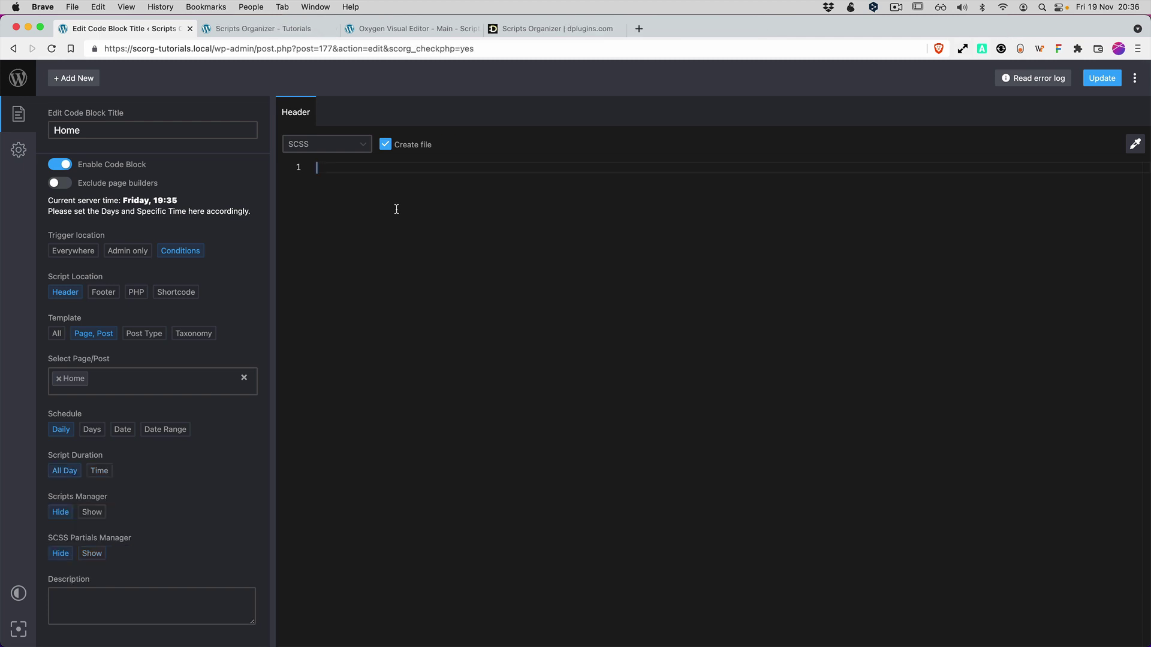
{"action": "left_click", "coordinate": [278, 34]}
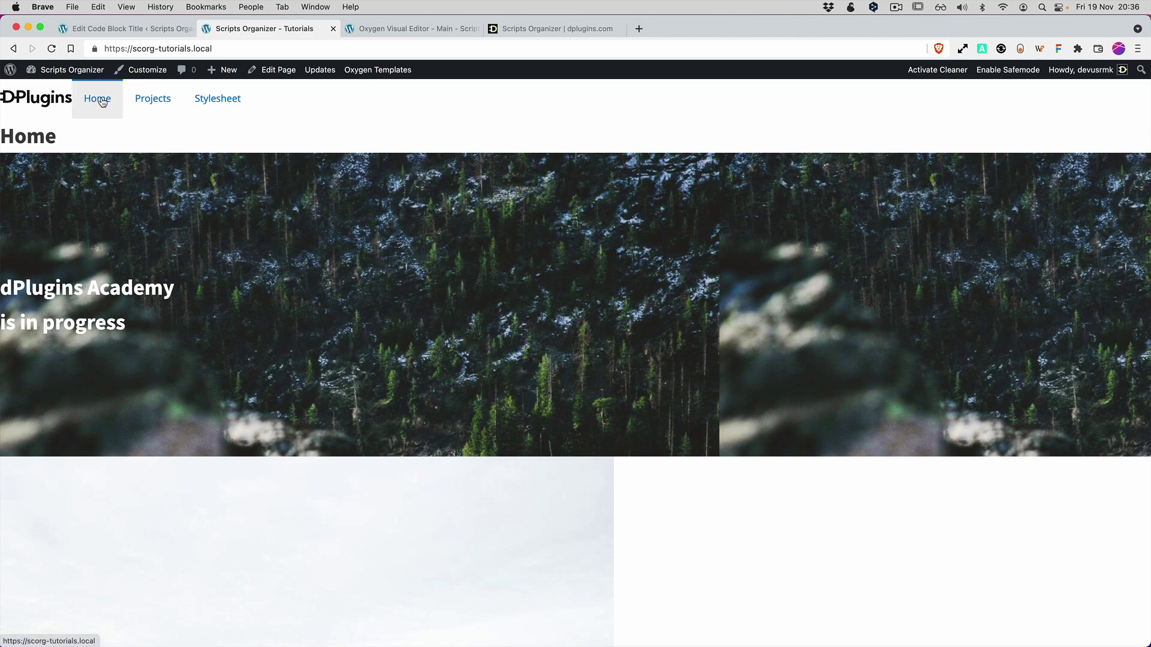
Scroll through the Home and Projects pages, then open the Stylesheet page.
{"action": "scroll", "coordinate": [321, 212], "scroll_direction": "down", "scroll_amount": 6}
{"action": "scroll", "coordinate": [321, 213], "scroll_direction": "down", "scroll_amount": 20}
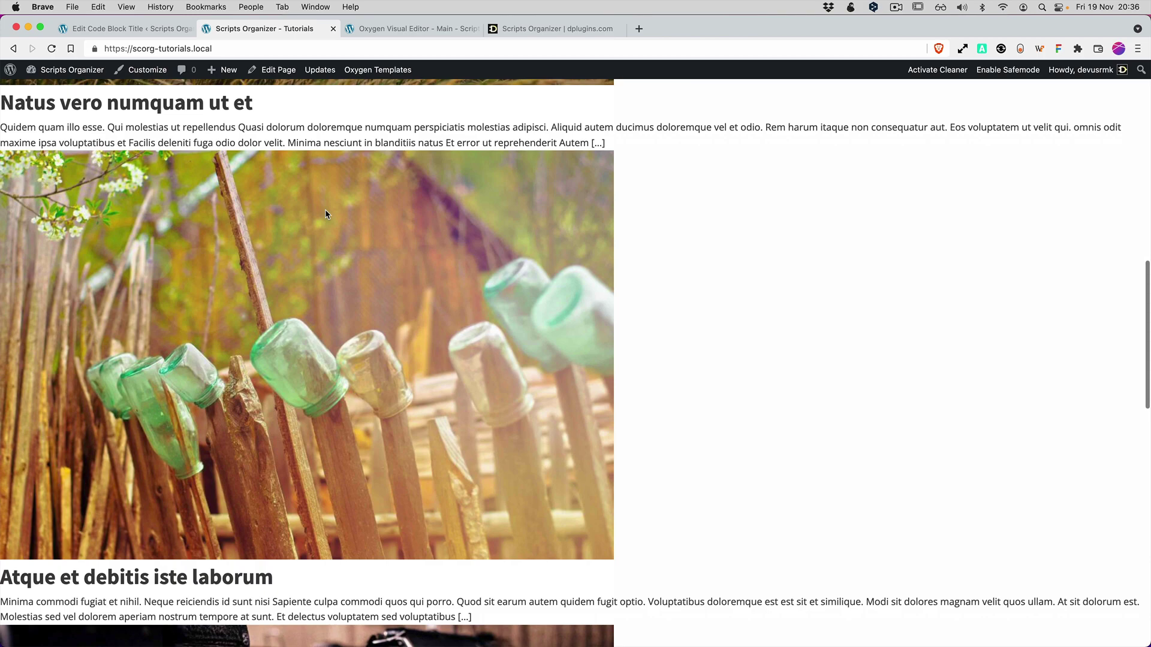
{"action": "scroll", "coordinate": [335, 214], "scroll_direction": "up", "scroll_amount": 20}
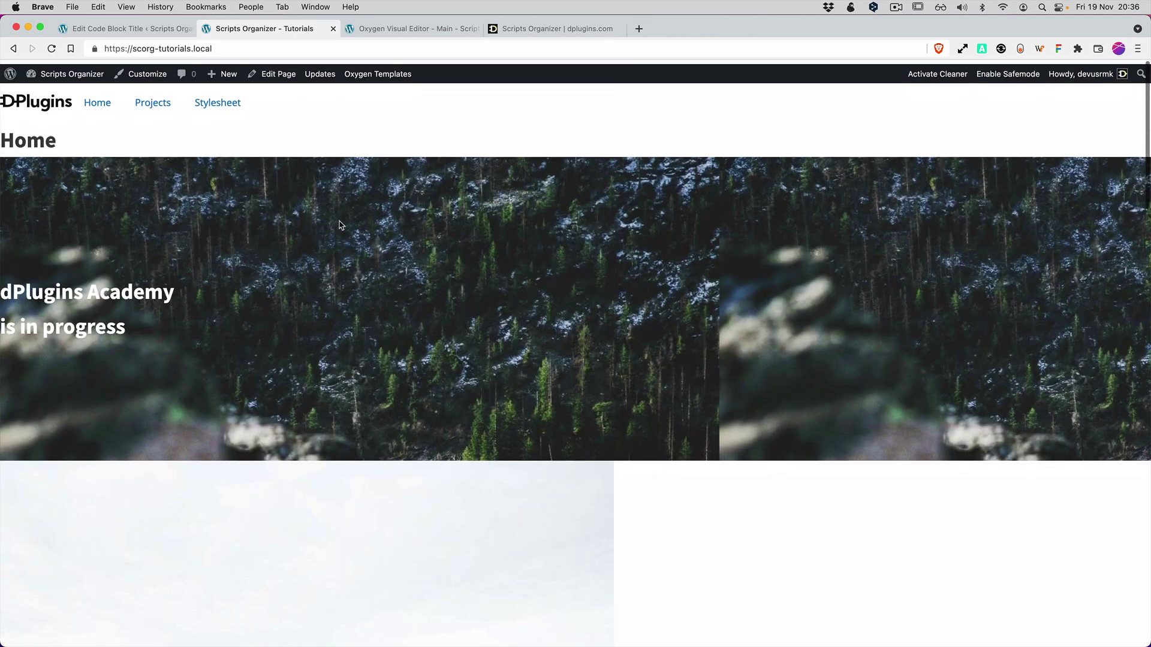
{"action": "left_click", "coordinate": [155, 104]}
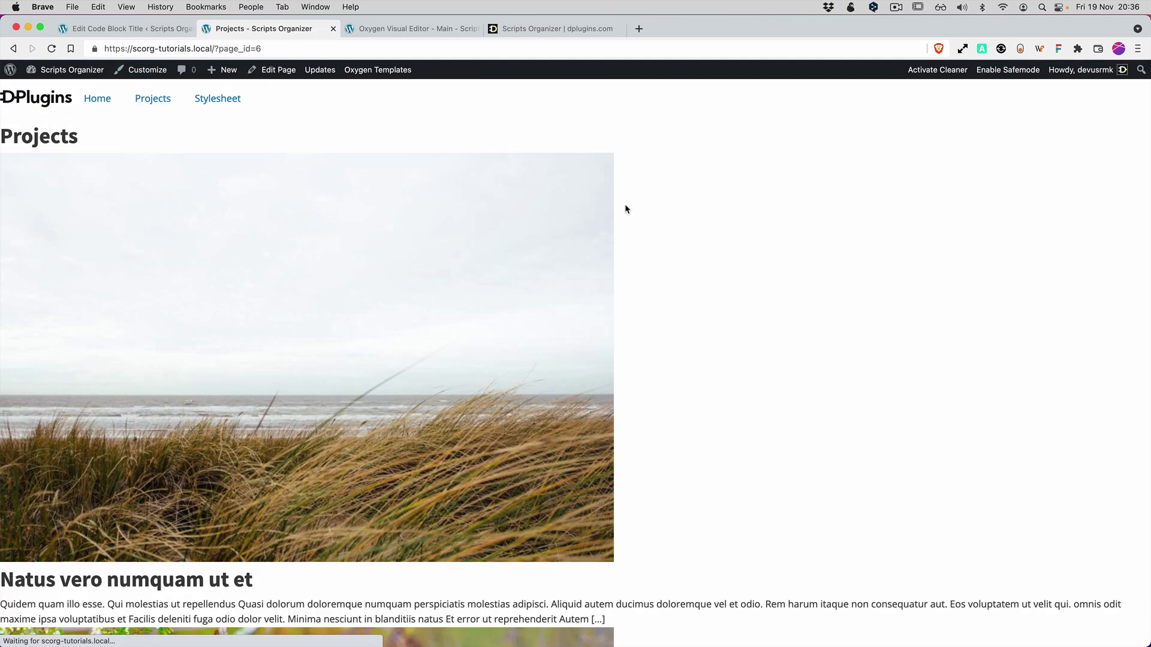
{"action": "scroll", "coordinate": [497, 227], "scroll_direction": "down", "scroll_amount": 10}
{"action": "scroll", "coordinate": [484, 230], "scroll_direction": "down", "scroll_amount": 6}
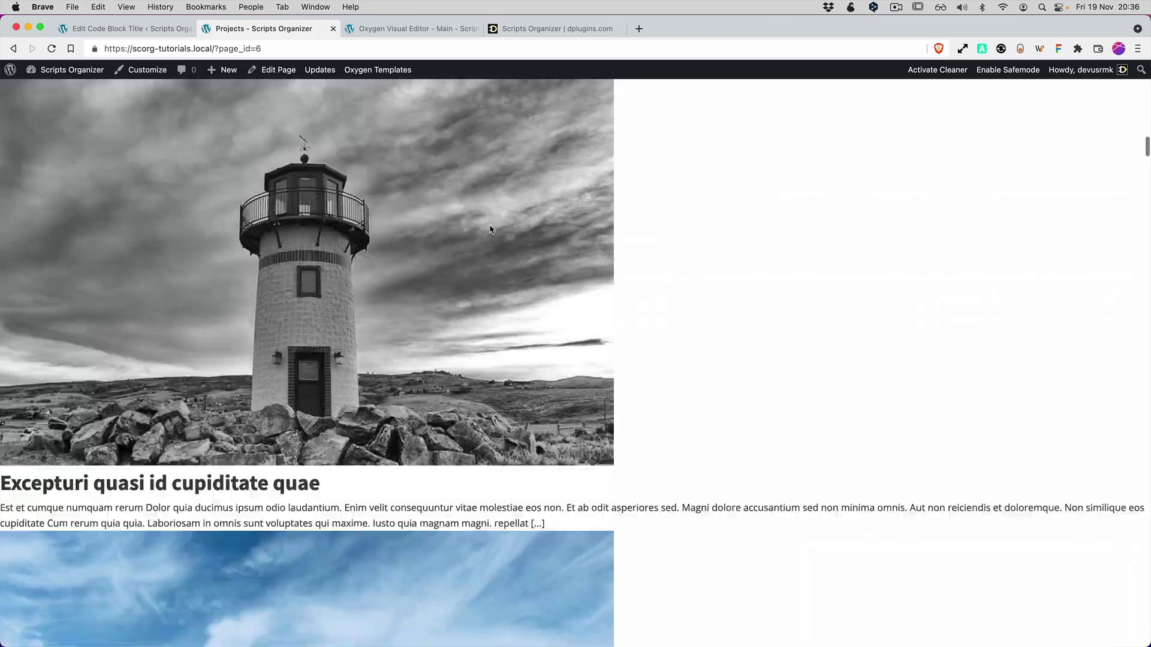
{"action": "scroll", "coordinate": [457, 231], "scroll_direction": "up", "scroll_amount": 15}
{"action": "left_click", "coordinate": [230, 107]}
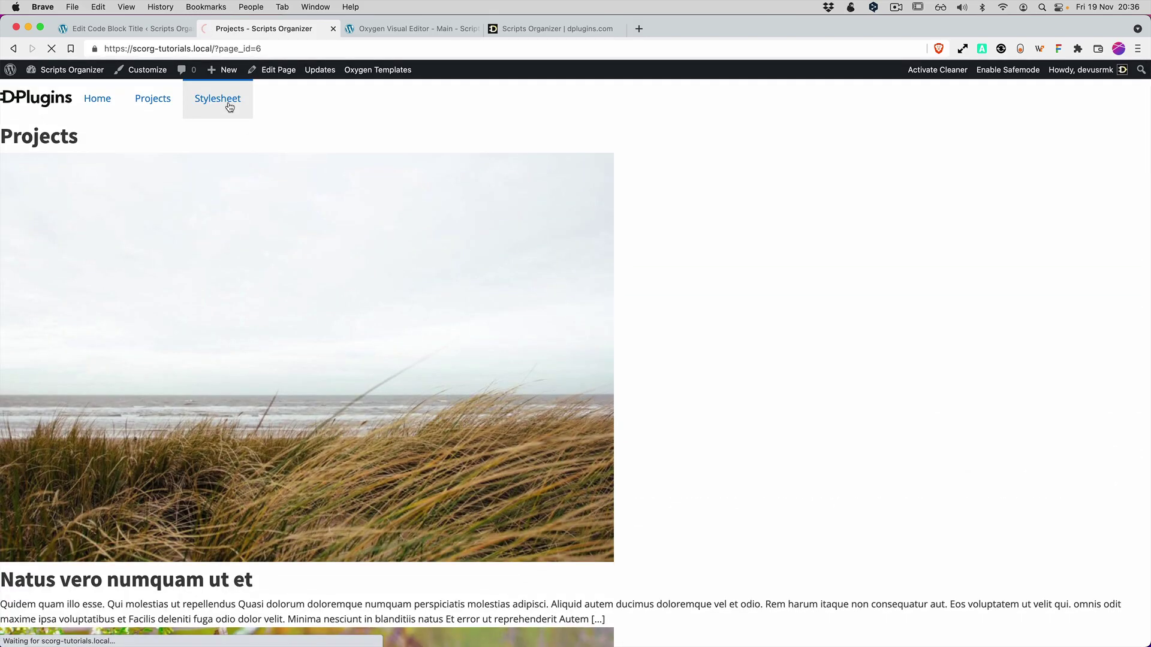
{"action": "scroll", "coordinate": [608, 253], "scroll_direction": "down", "scroll_amount": 15}
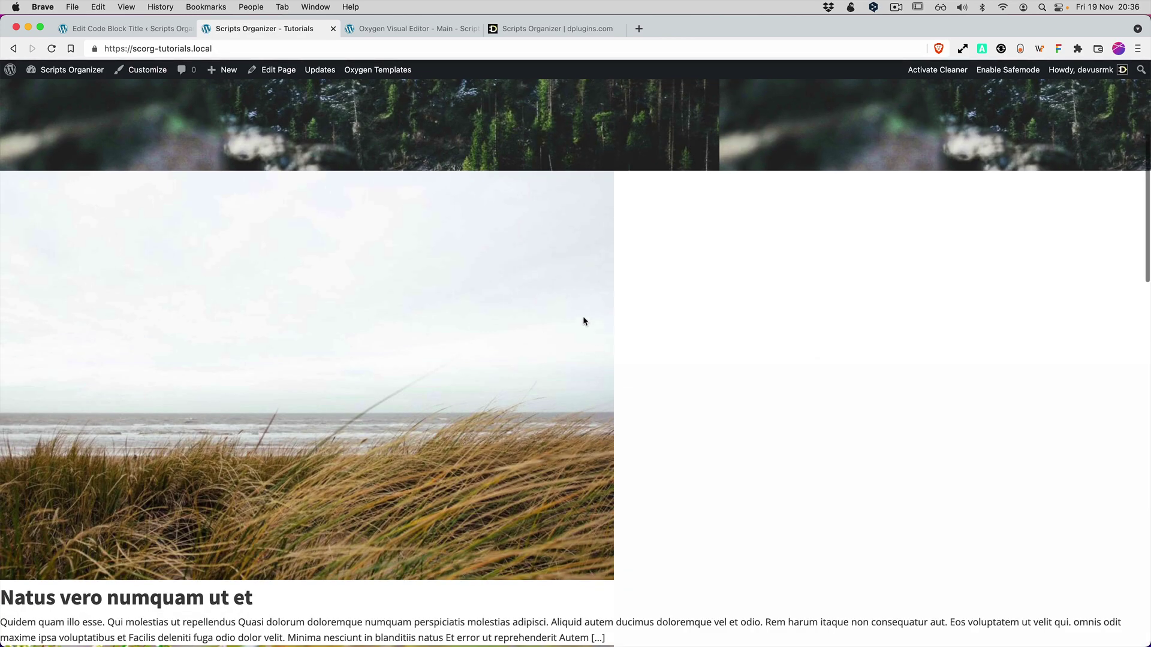
Inspect a post image card in DevTools, then expand the Projects page's dynamic list markup.
{"action": "right_click", "coordinate": [584, 322]}
{"action": "left_click", "coordinate": [619, 413]}
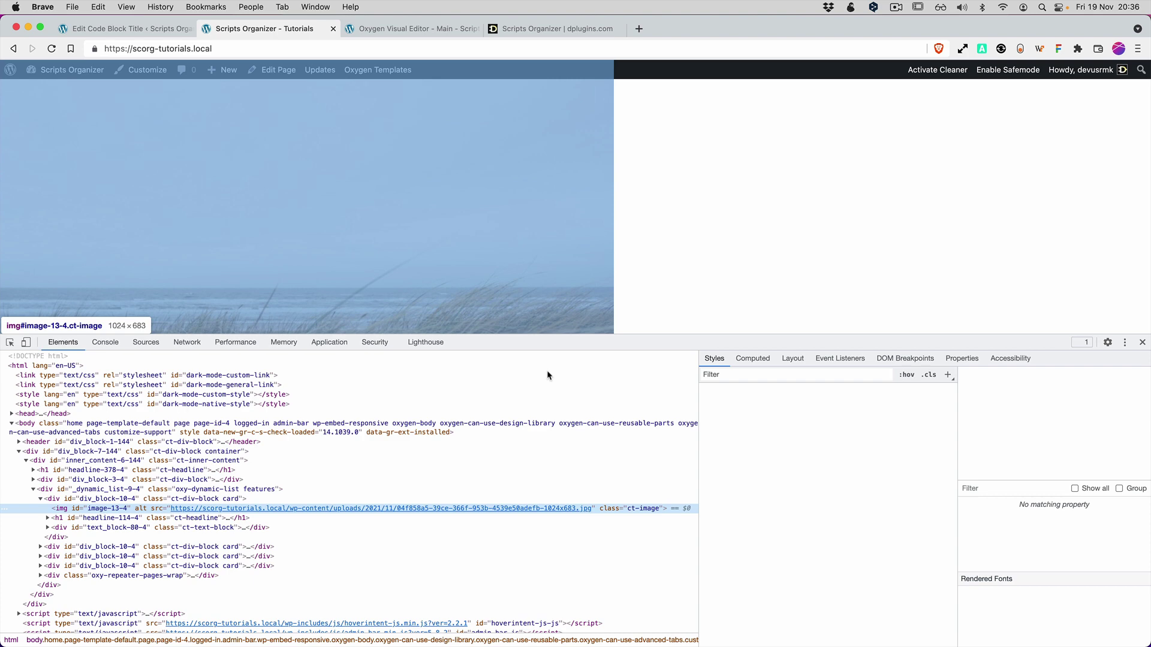
{"action": "left_click", "coordinate": [40, 499]}
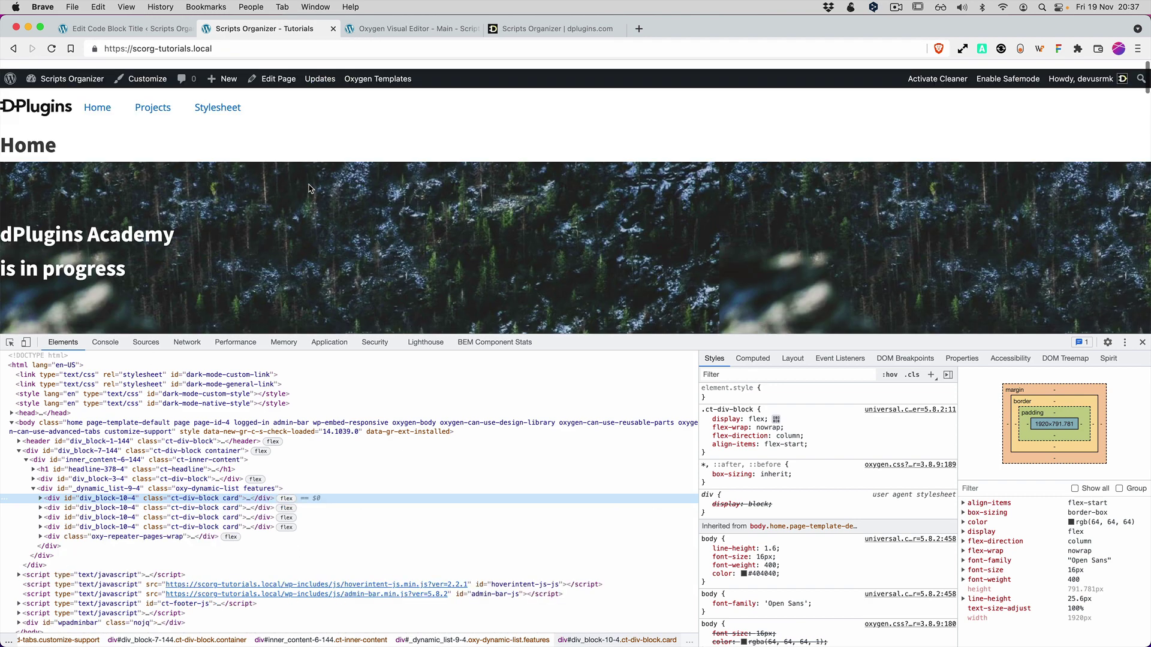
{"action": "left_click", "coordinate": [160, 105]}
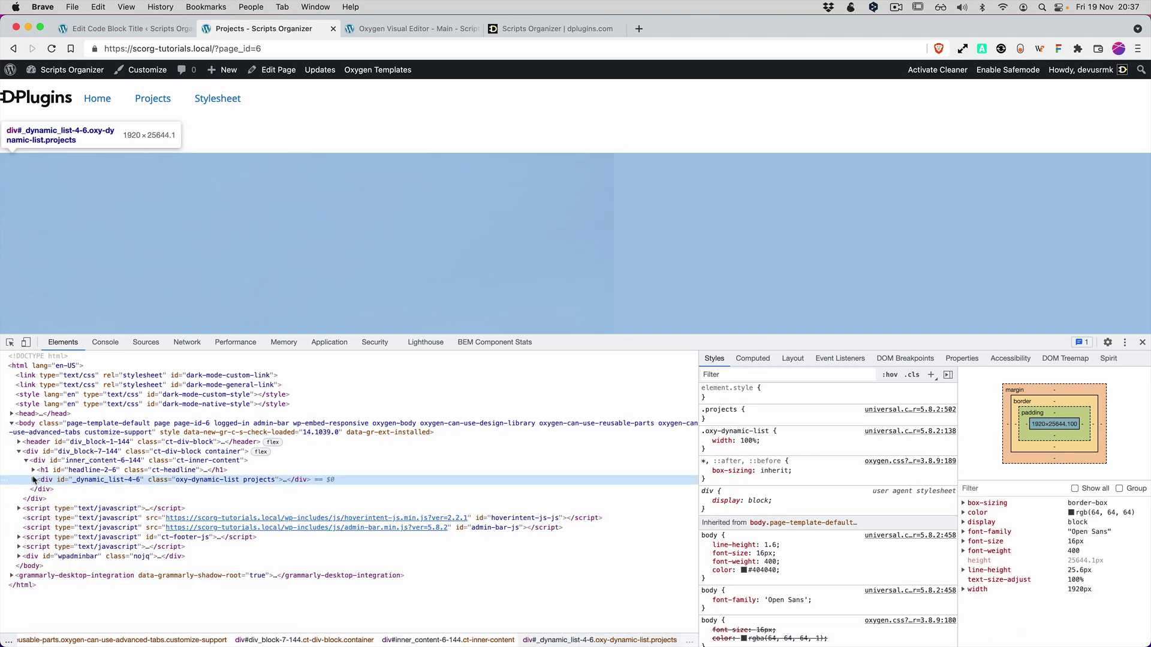
{"action": "left_click", "coordinate": [34, 480]}
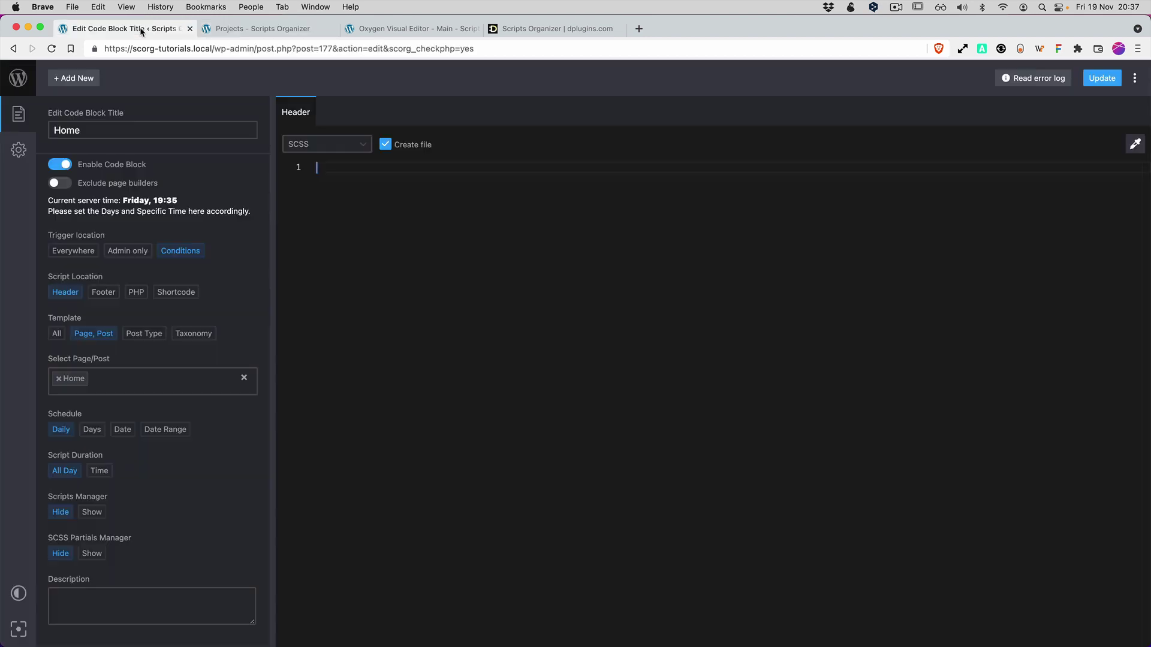
View the site's Home and Projects pages in turn, then return to editing the Home code block.
{"action": "left_click", "coordinate": [210, 35]}
{"action": "left_click", "coordinate": [97, 99]}
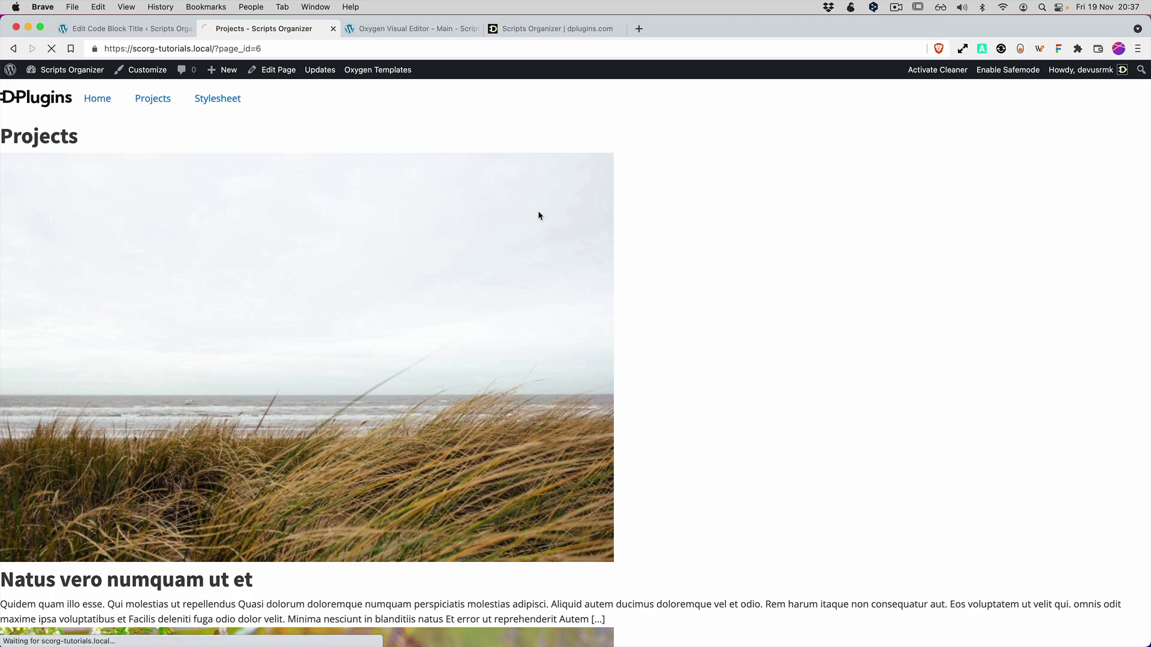
{"action": "scroll", "coordinate": [515, 291], "scroll_direction": "down", "scroll_amount": 10}
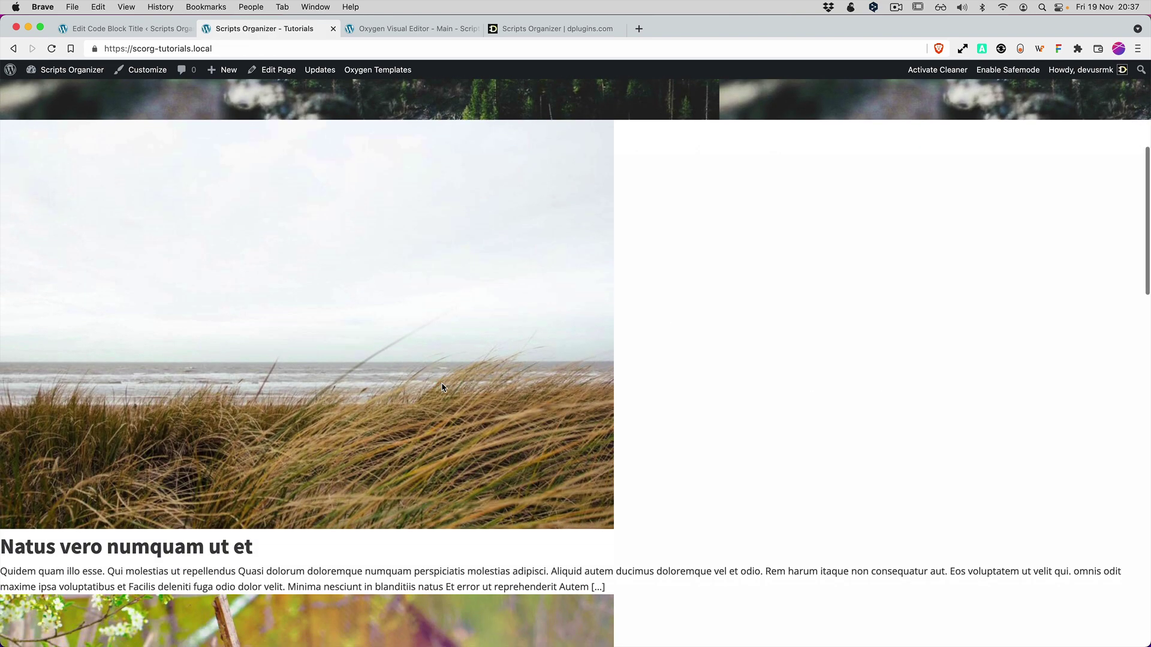
{"action": "scroll", "coordinate": [454, 360], "scroll_direction": "up", "scroll_amount": 15}
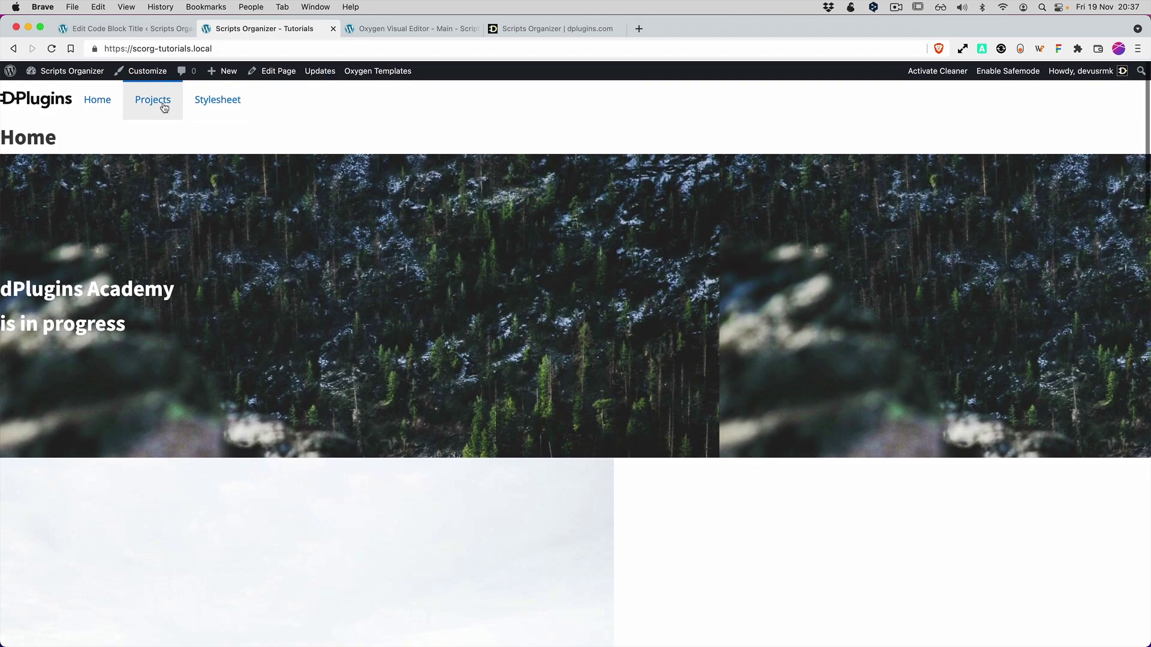
{"action": "left_click", "coordinate": [157, 103]}
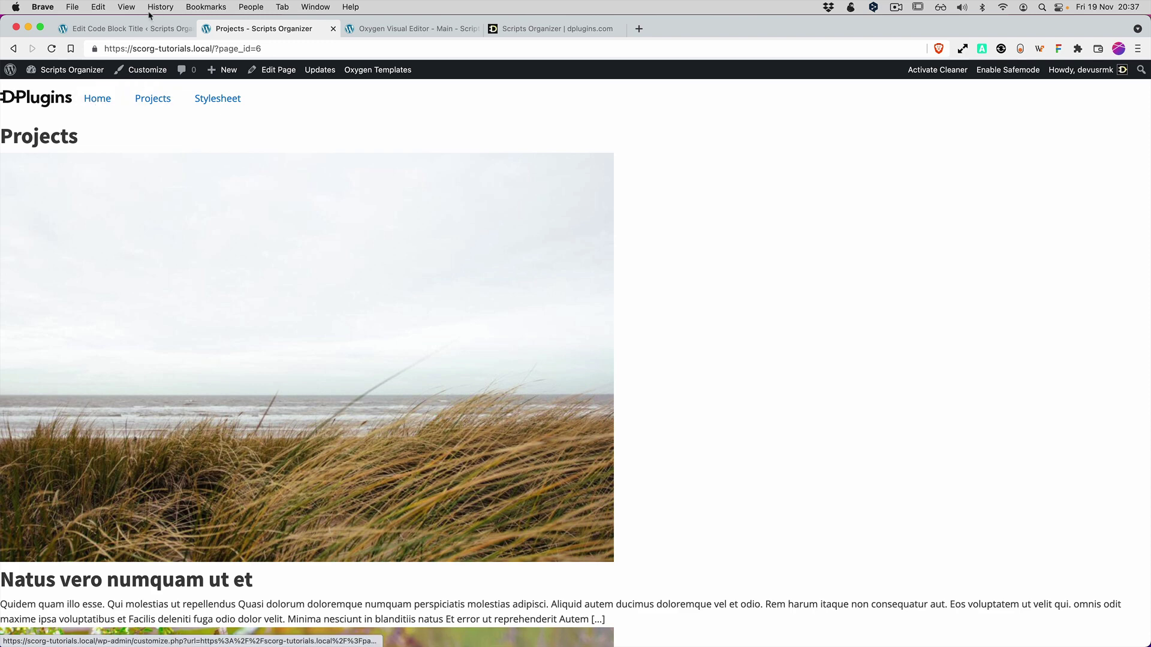
{"action": "left_click", "coordinate": [133, 28]}
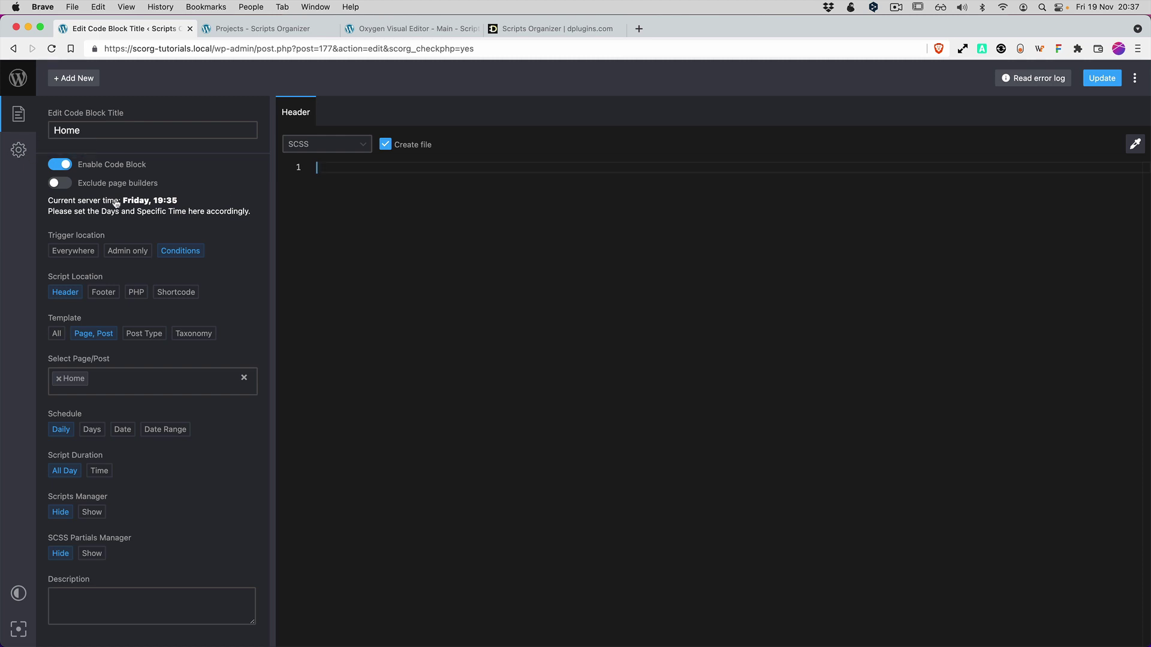
Enable SCSS partials, load Breakpoints, Card and layout into the Home block, and update it.
{"action": "left_click", "coordinate": [93, 554]}
{"action": "scroll", "coordinate": [152, 535], "scroll_direction": "down", "scroll_amount": 2}
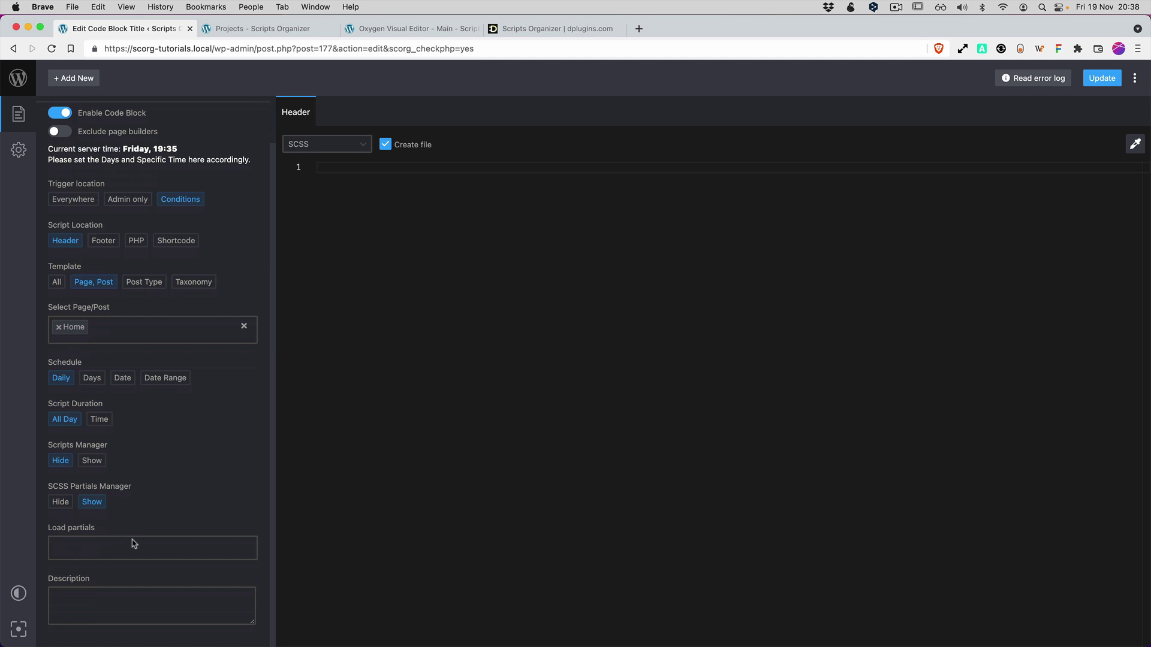
{"action": "left_click", "coordinate": [90, 545]}
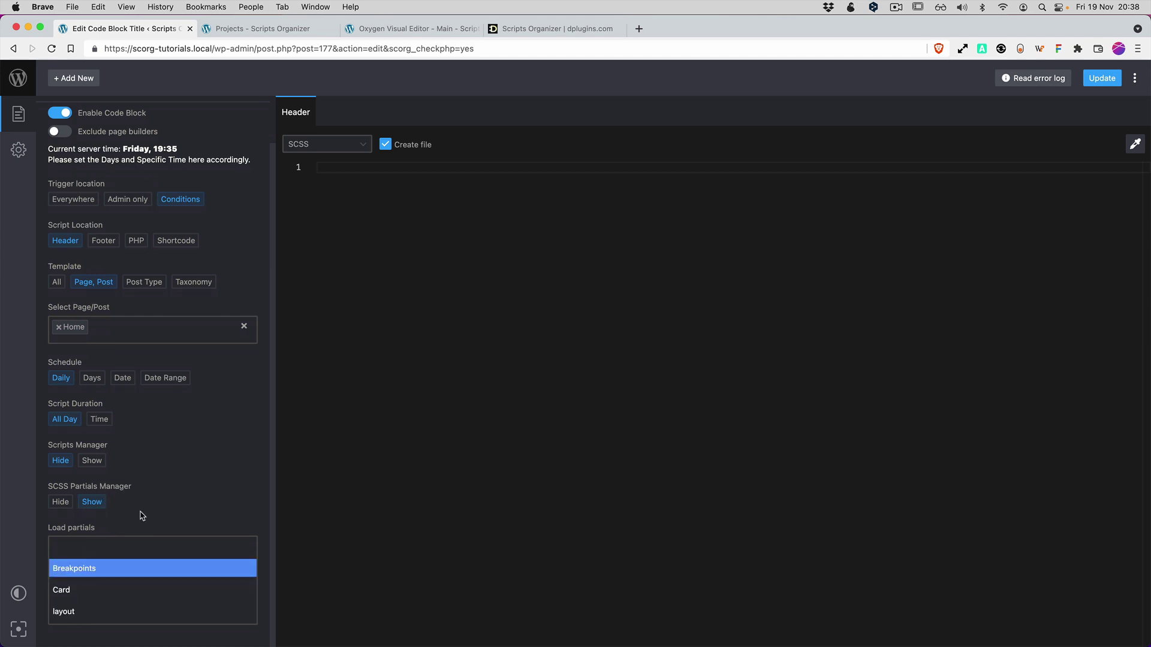
{"action": "left_click", "coordinate": [90, 569]}
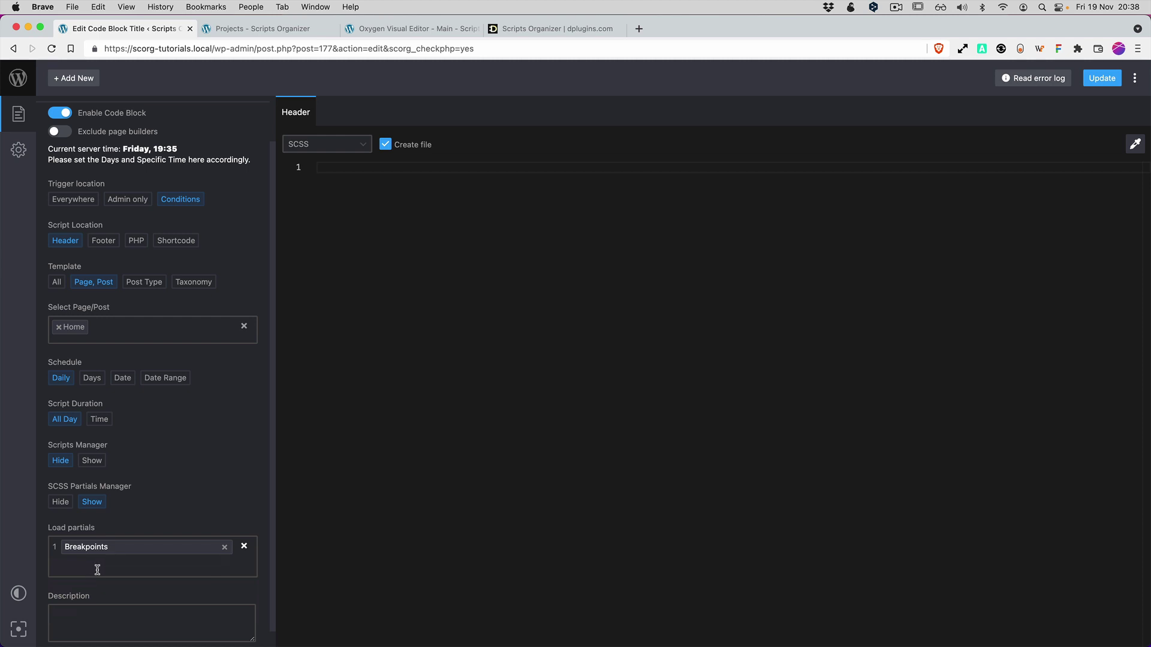
{"action": "left_click", "coordinate": [97, 567]}
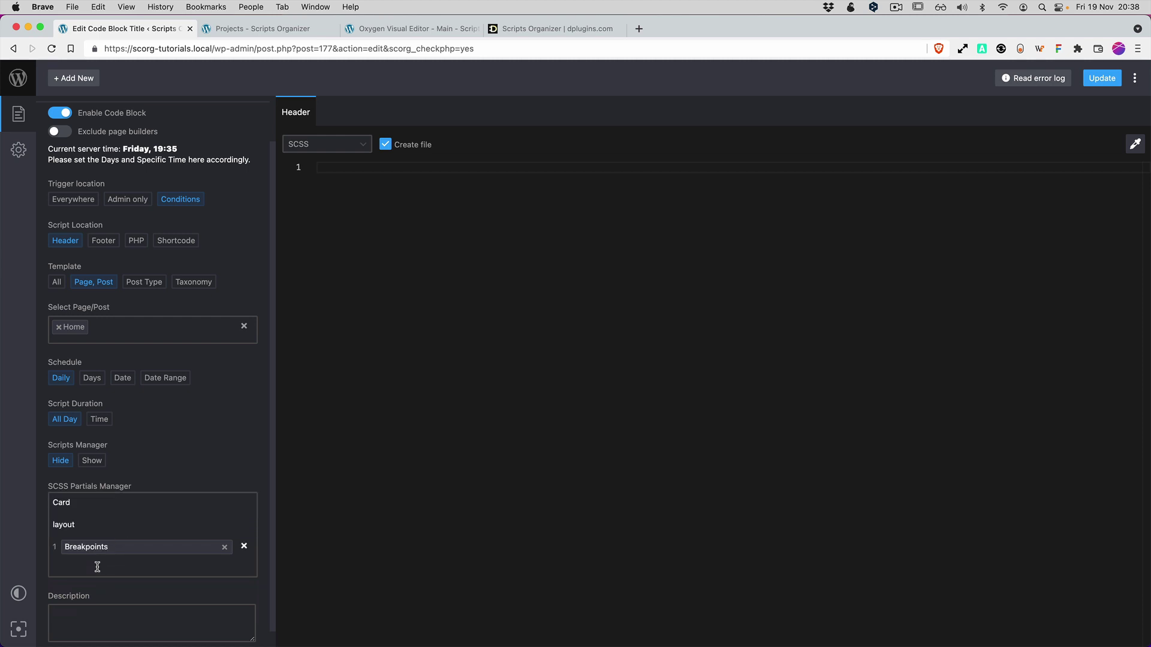
{"action": "left_click", "coordinate": [60, 506]}
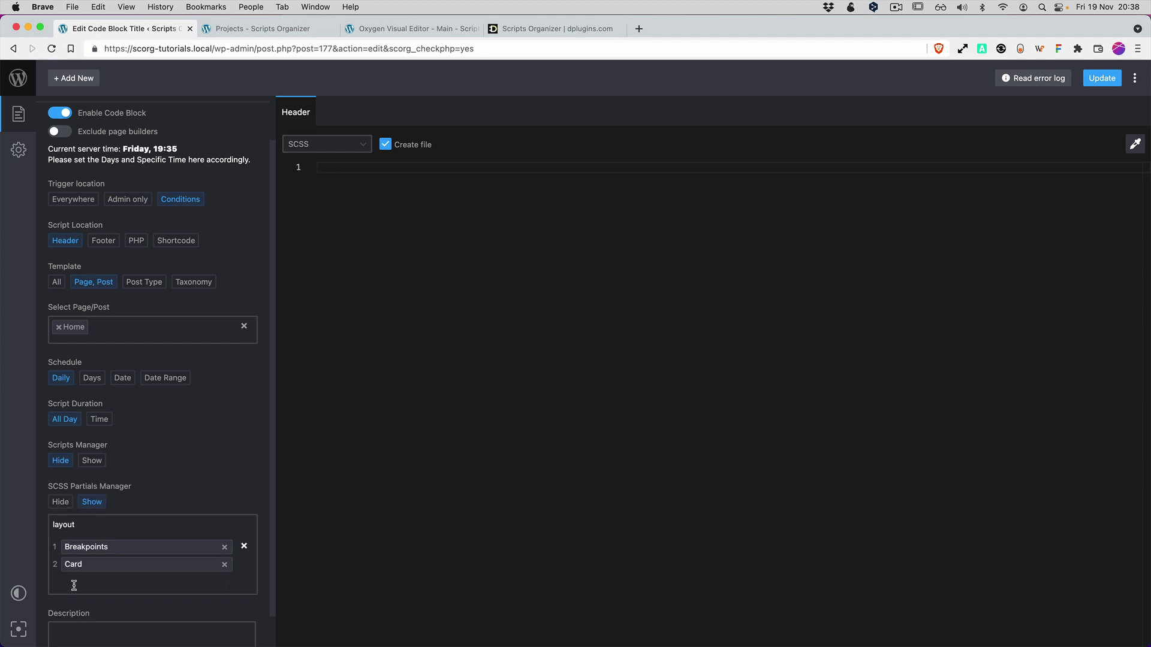
{"action": "left_click", "coordinate": [72, 527]}
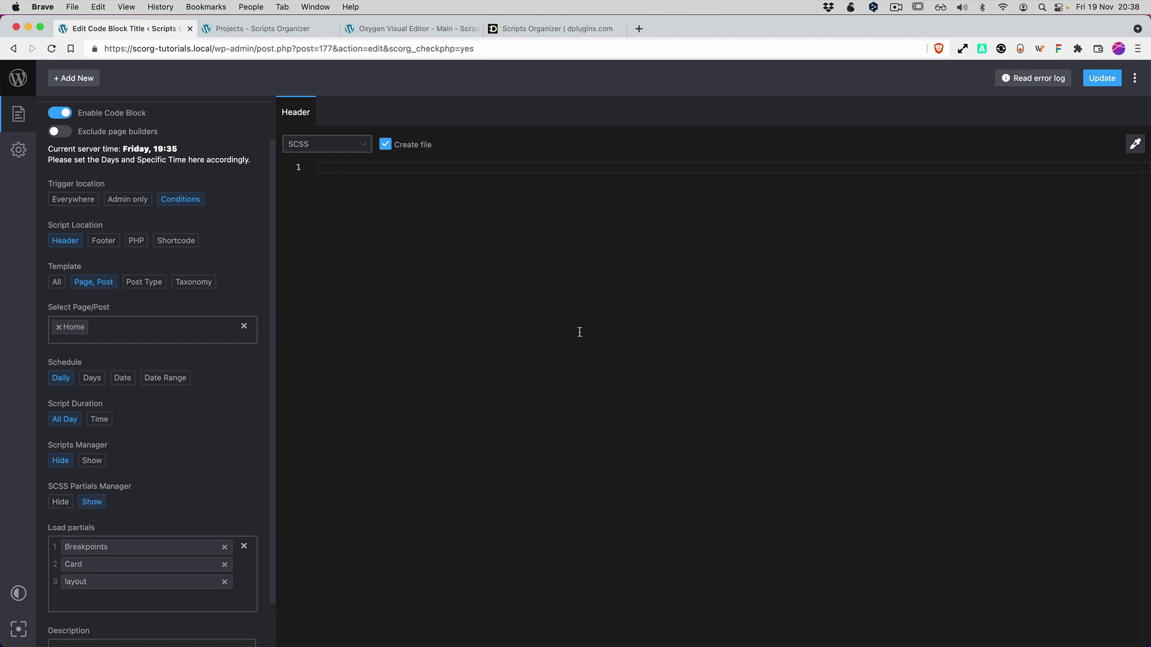
{"action": "left_click", "coordinate": [1100, 79]}
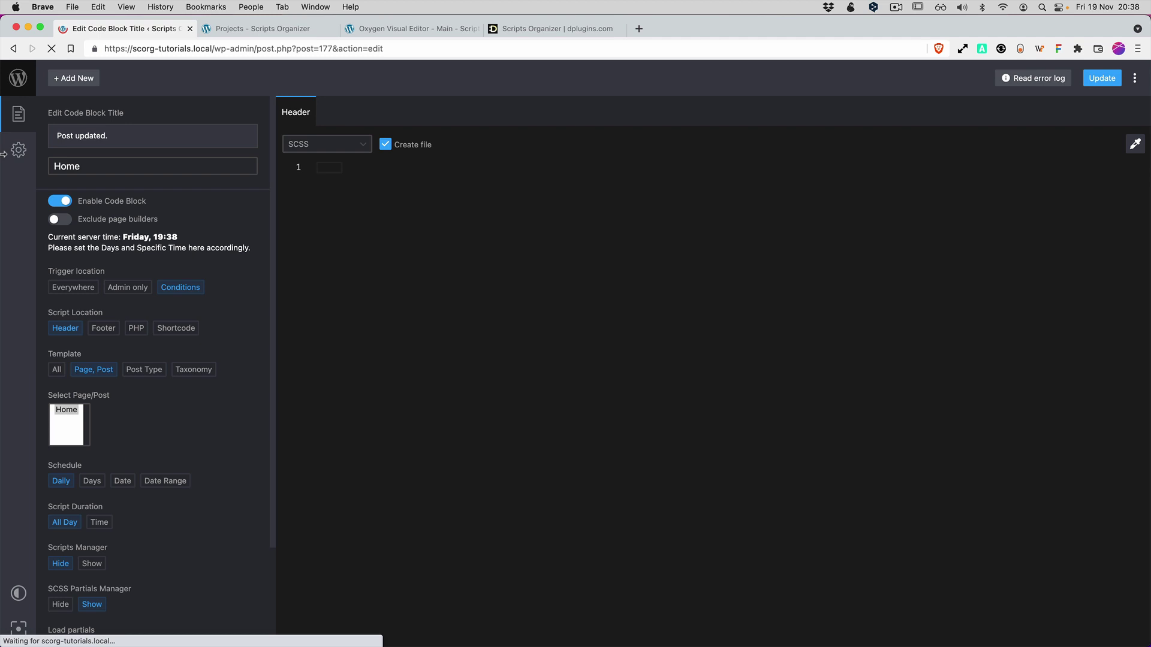
{"action": "left_click", "coordinate": [19, 149]}
{"action": "scroll", "coordinate": [114, 462], "scroll_direction": "down", "scroll_amount": 1}
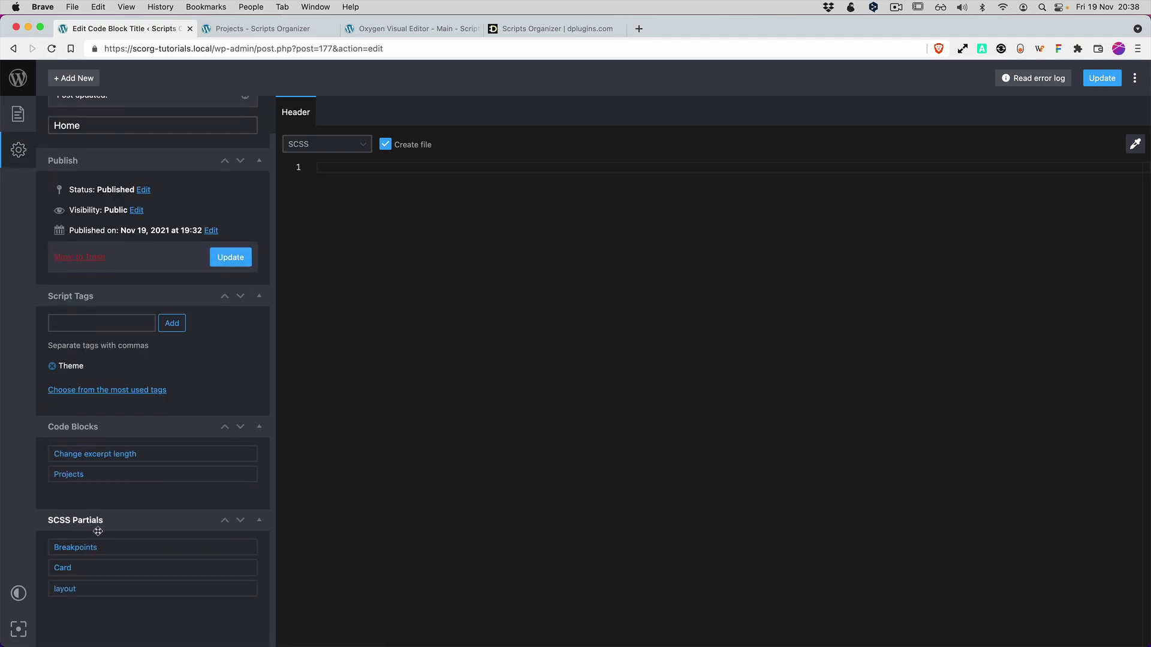
{"action": "left_click", "coordinate": [75, 548]}
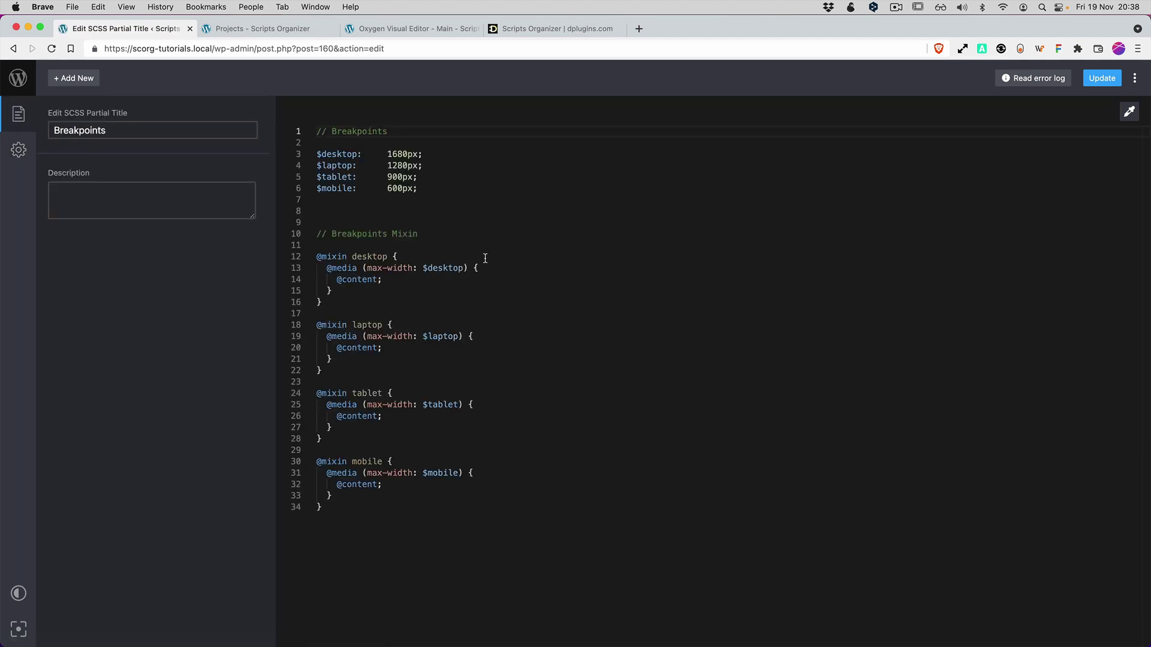
{"action": "left_click", "coordinate": [380, 522]}
{"action": "left_click_drag", "start_coordinate": [380, 521], "coordinate": [312, 226]}
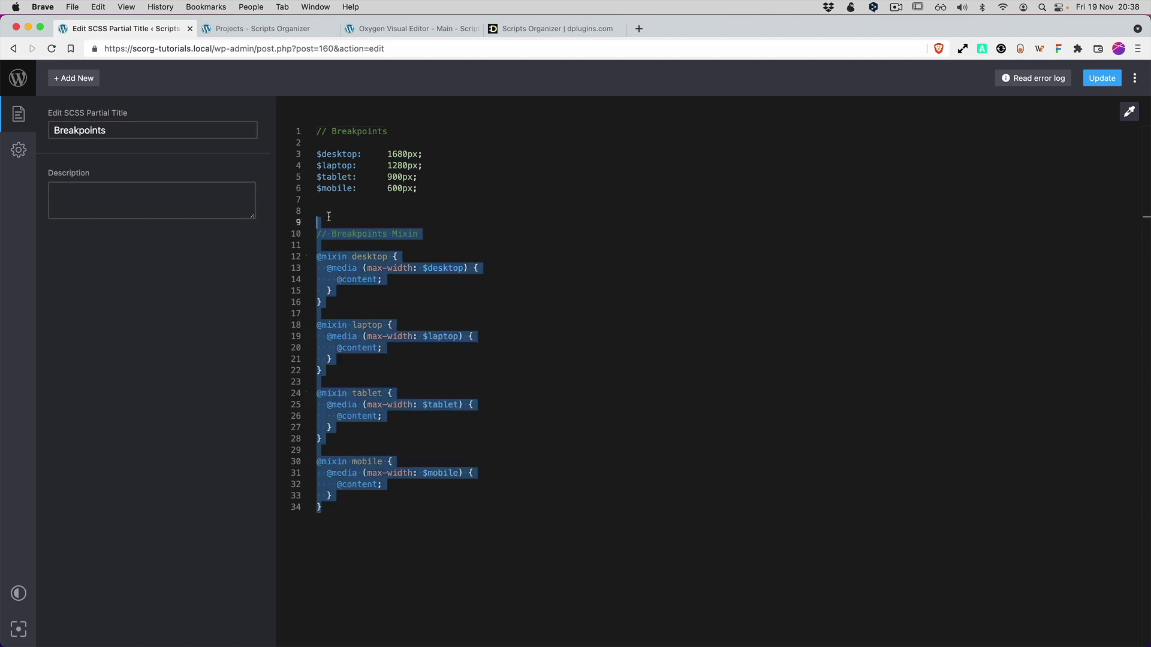
{"action": "left_click", "coordinate": [330, 215]}
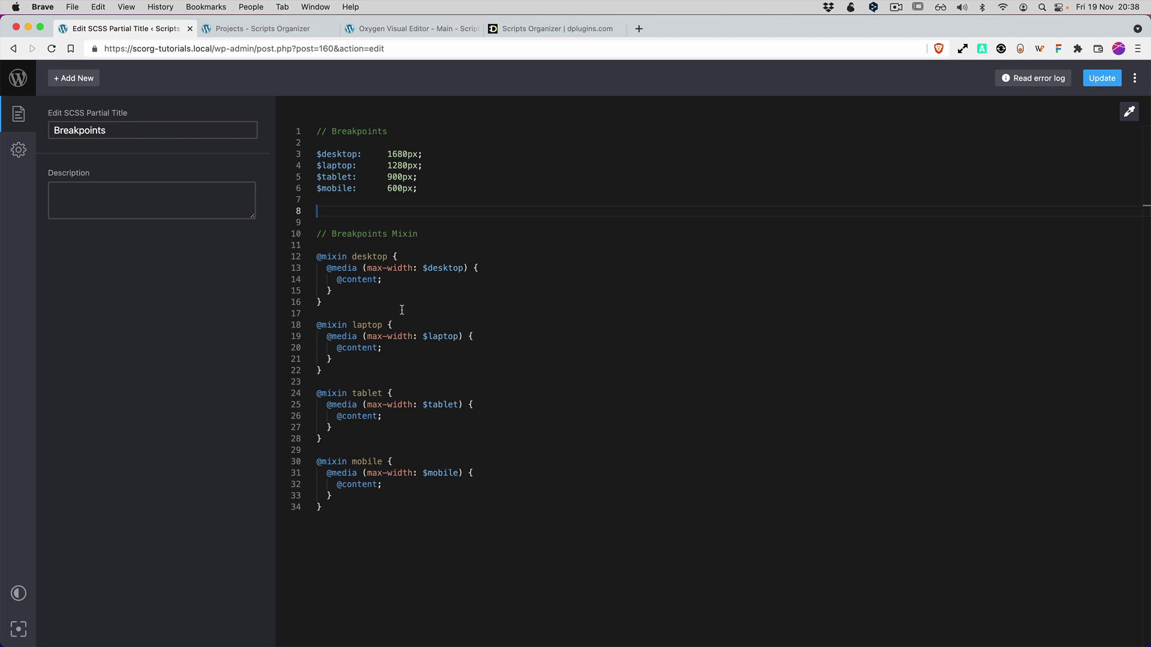
{"action": "left_click", "coordinate": [356, 523]}
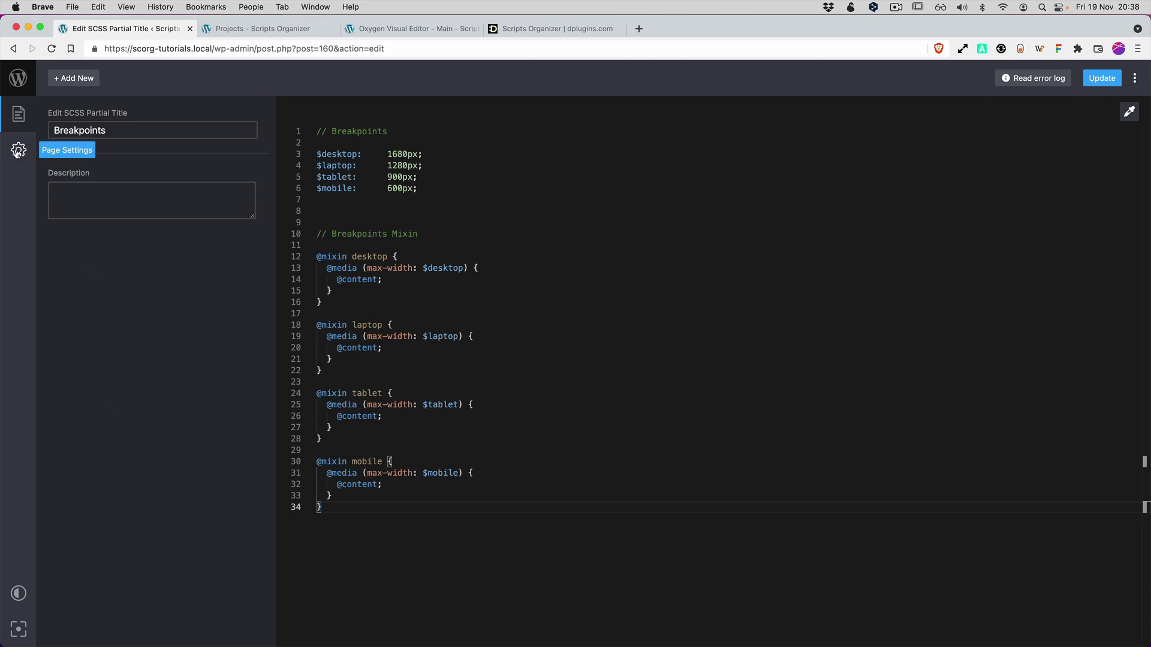
{"action": "left_click", "coordinate": [18, 151]}
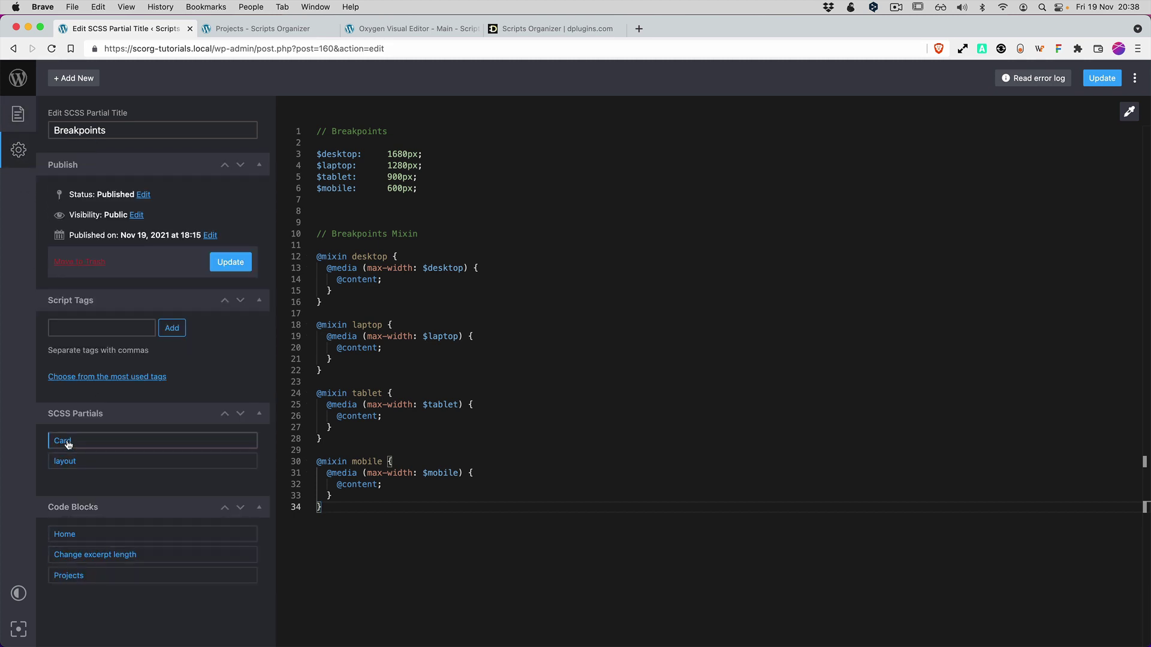
{"action": "left_click", "coordinate": [65, 441]}
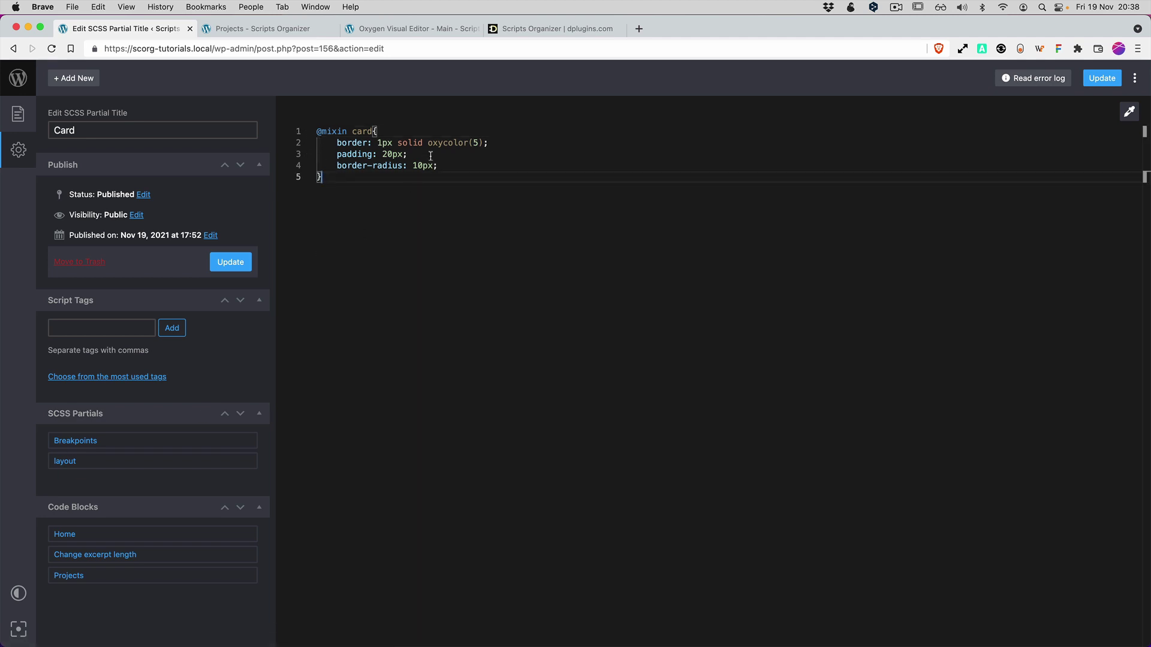
{"action": "left_click_drag", "start_coordinate": [426, 142], "coordinate": [488, 143]}
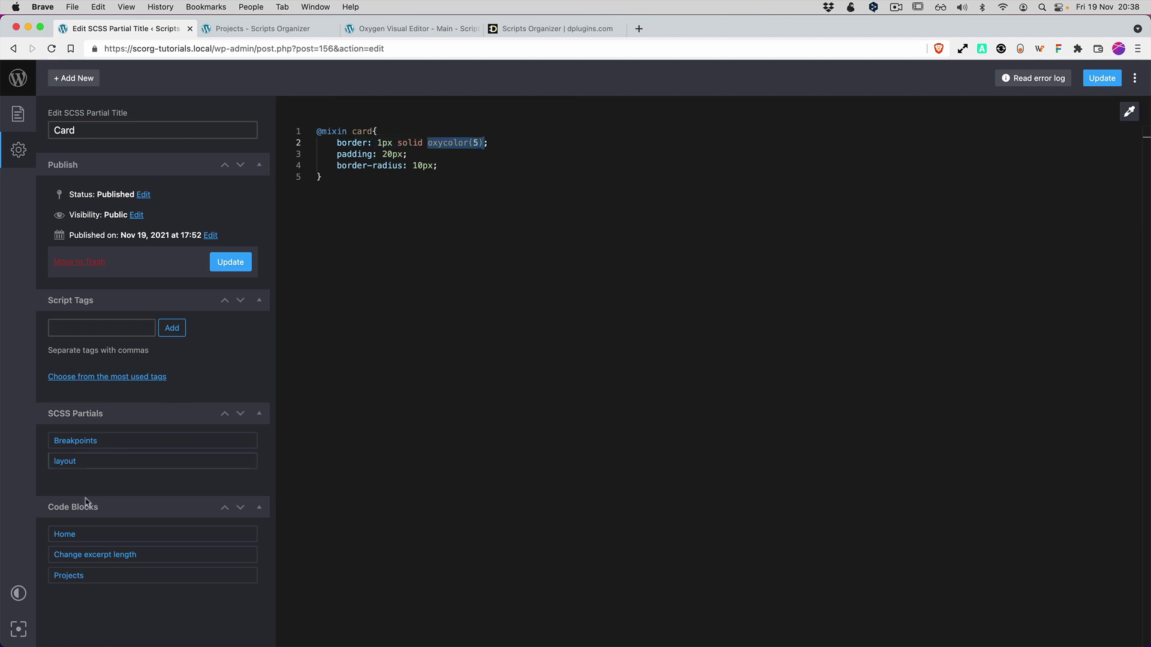
{"action": "left_click", "coordinate": [65, 462]}
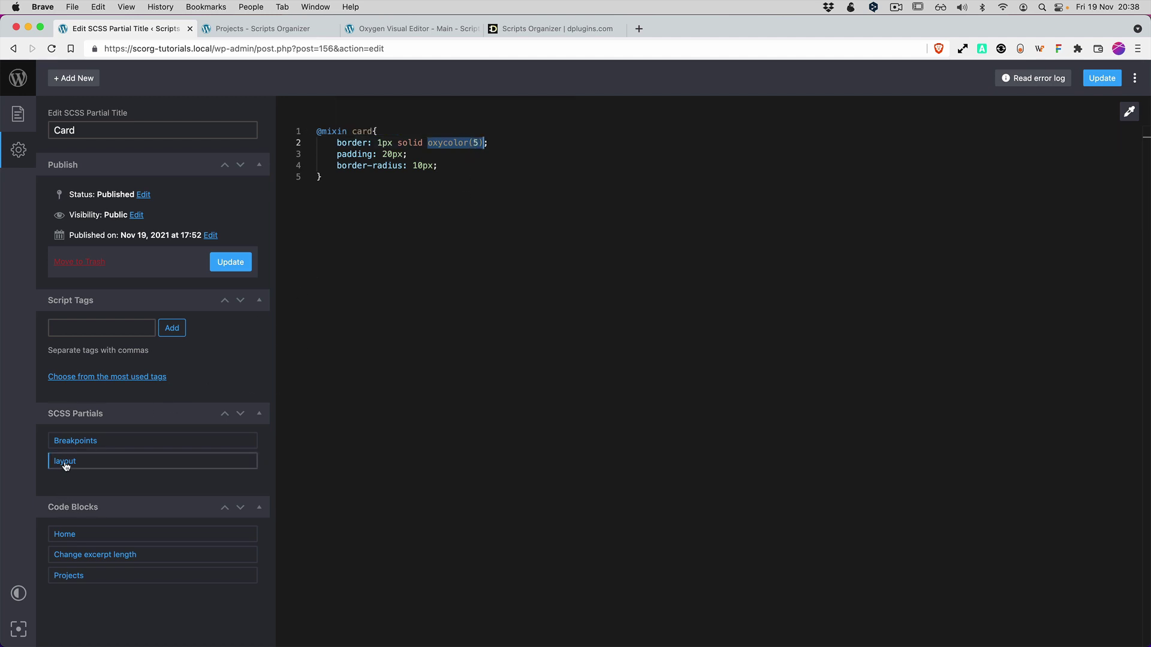
{"action": "left_click", "coordinate": [461, 422]}
{"action": "left_click_drag", "start_coordinate": [339, 252], "coordinate": [314, 131]}
{"action": "left_click", "coordinate": [349, 247]}
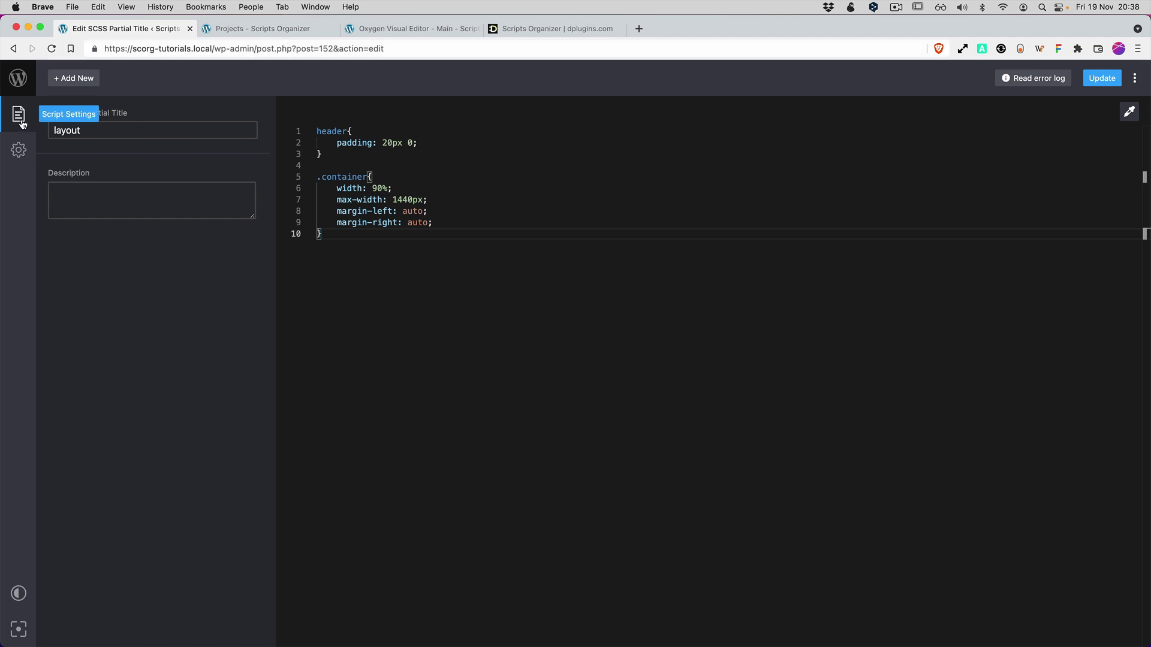
{"action": "left_click", "coordinate": [18, 150]}
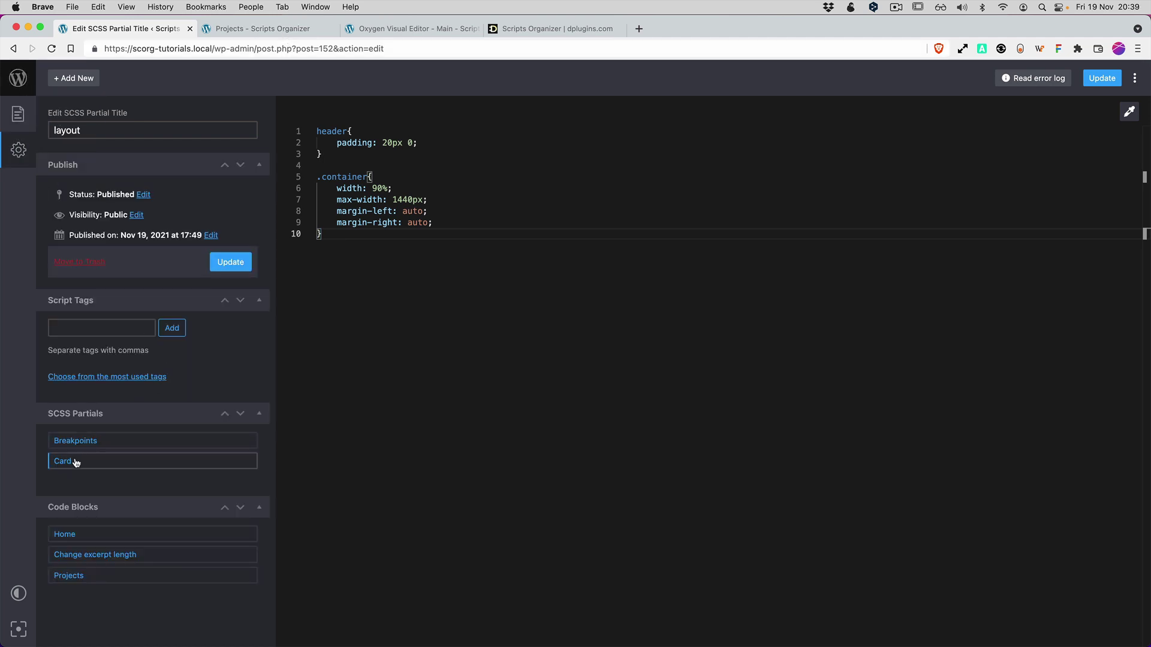
{"action": "left_click", "coordinate": [65, 534]}
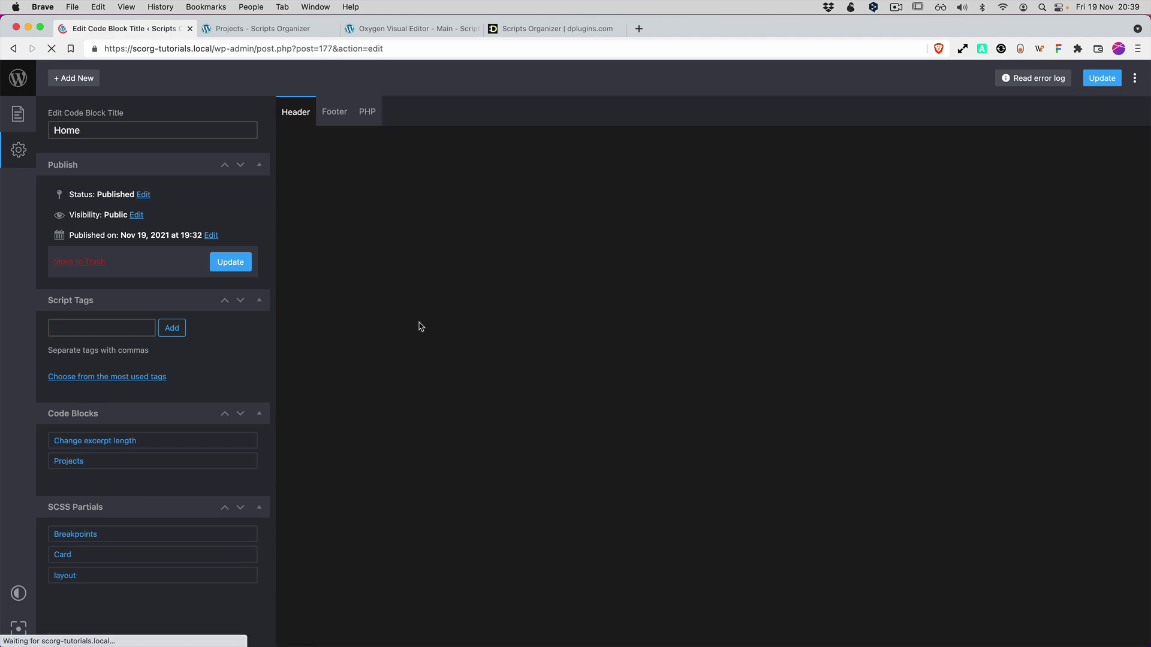
Add a '// Home' comment to the Home block's SCSS and save it.
{"action": "left_click", "coordinate": [18, 114]}
{"action": "scroll", "coordinate": [170, 494], "scroll_direction": "down", "scroll_amount": 3}
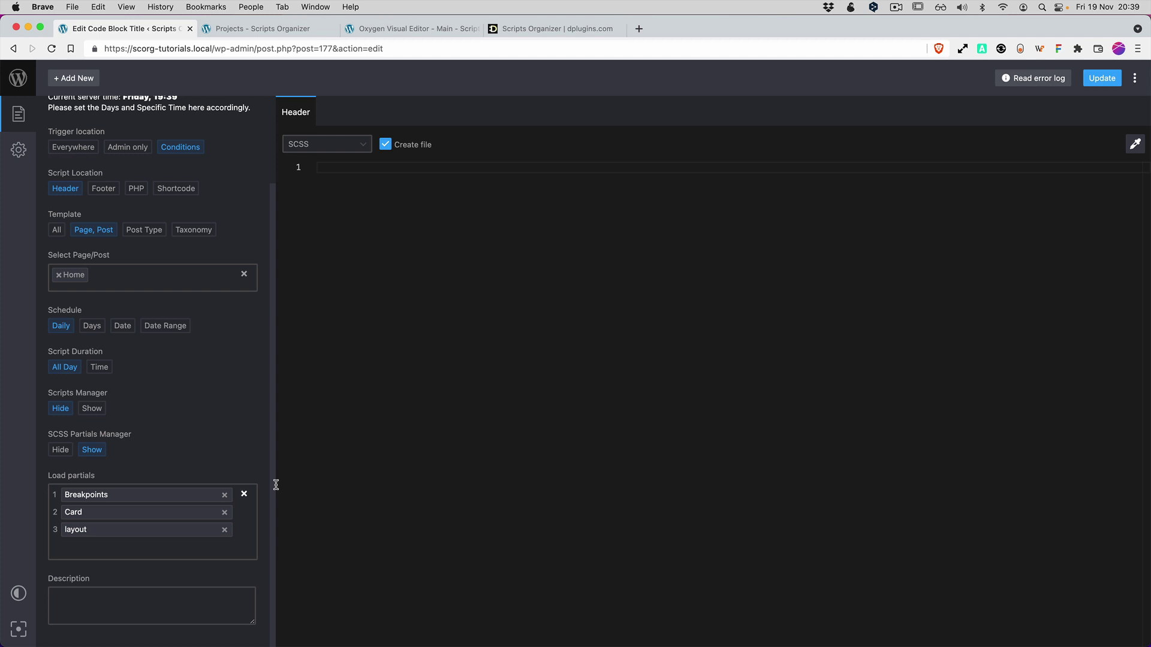
{"action": "left_click", "coordinate": [300, 29]}
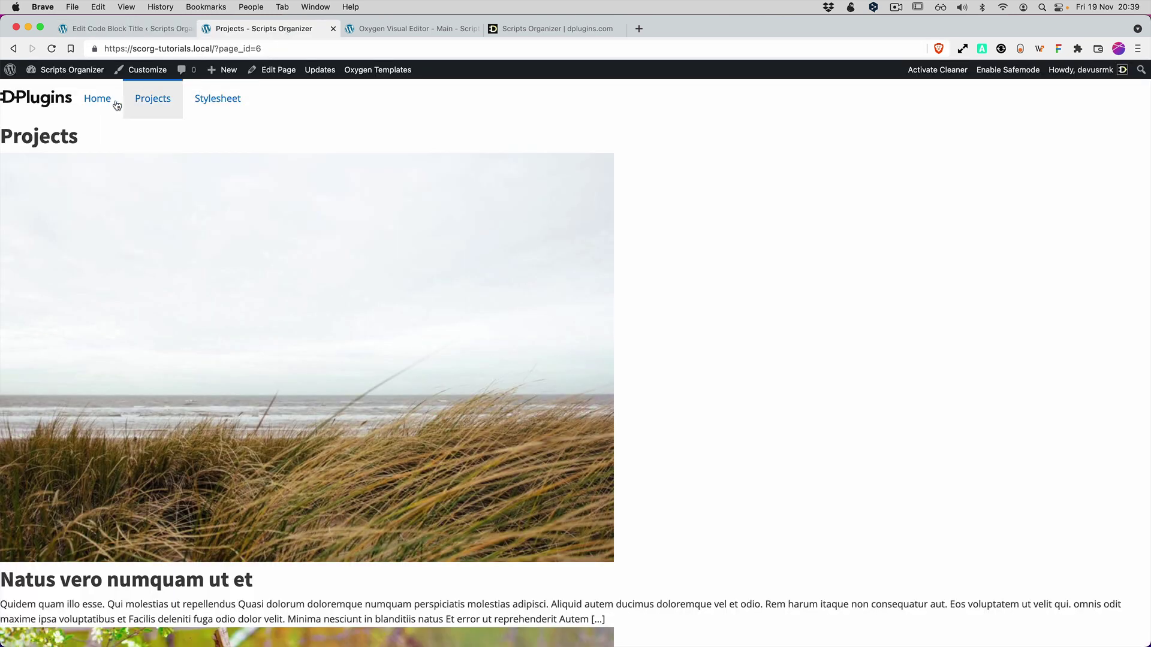
{"action": "left_click", "coordinate": [97, 98]}
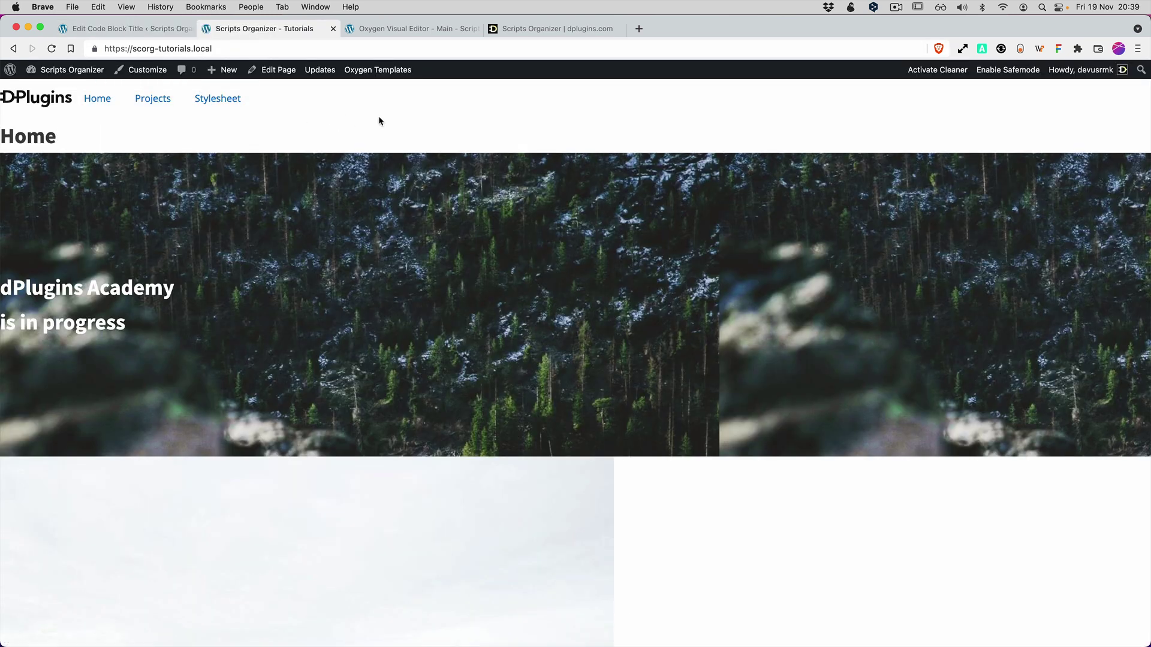
{"action": "left_click", "coordinate": [126, 29]}
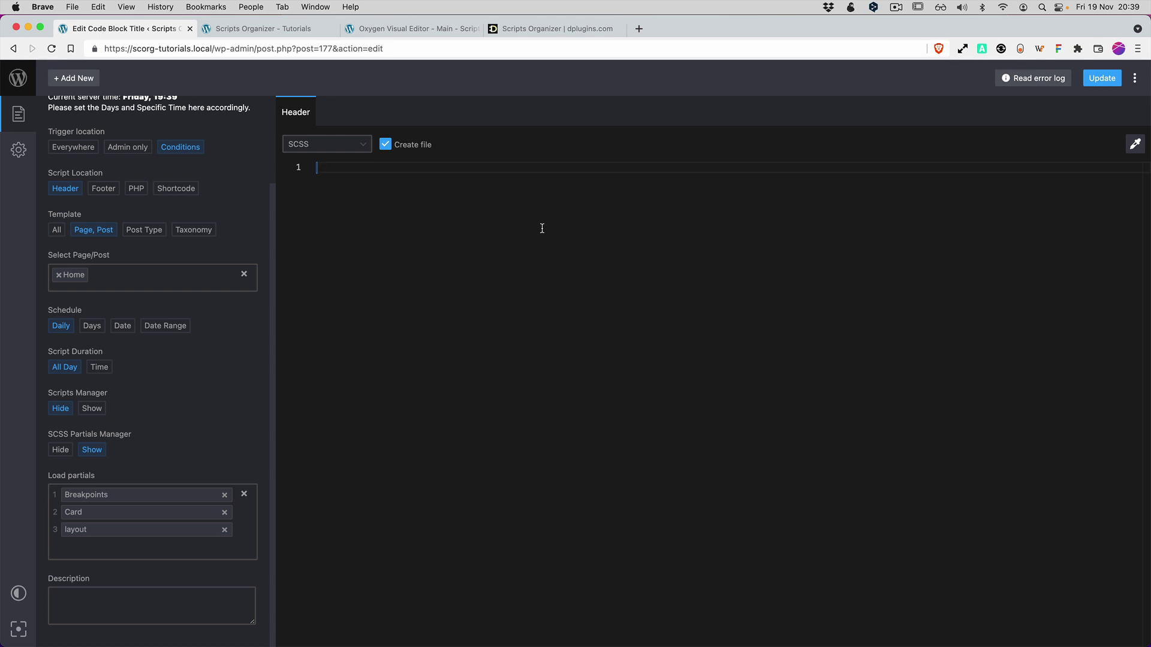
{"action": "type", "text": "// Home"}
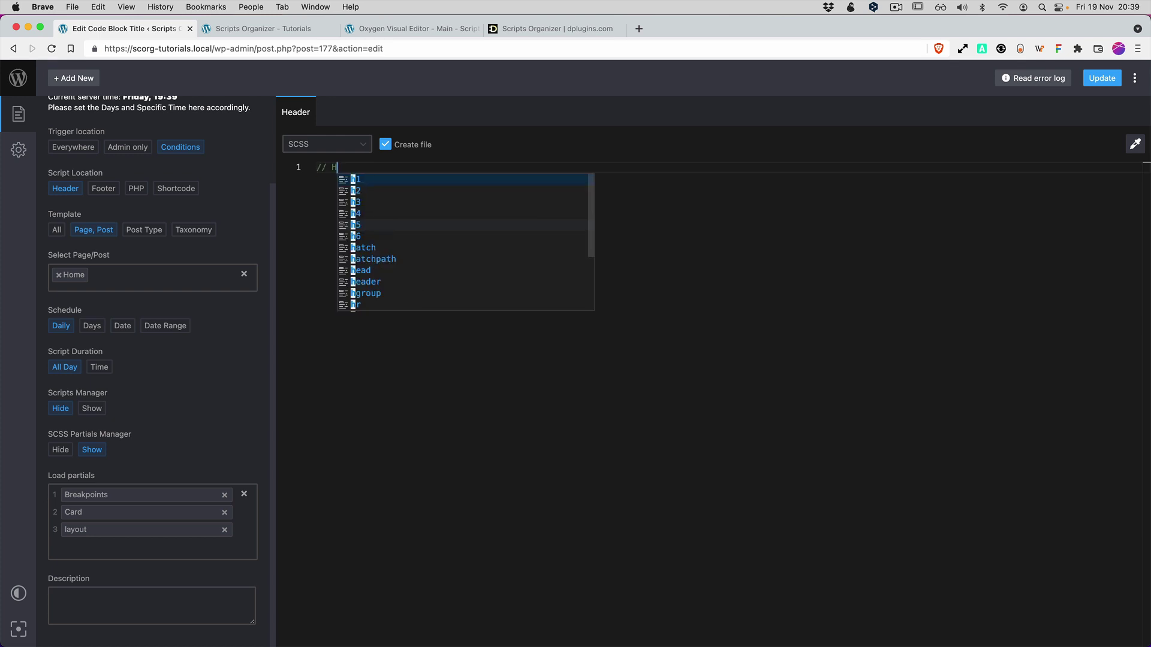
{"action": "left_click", "coordinate": [1100, 80]}
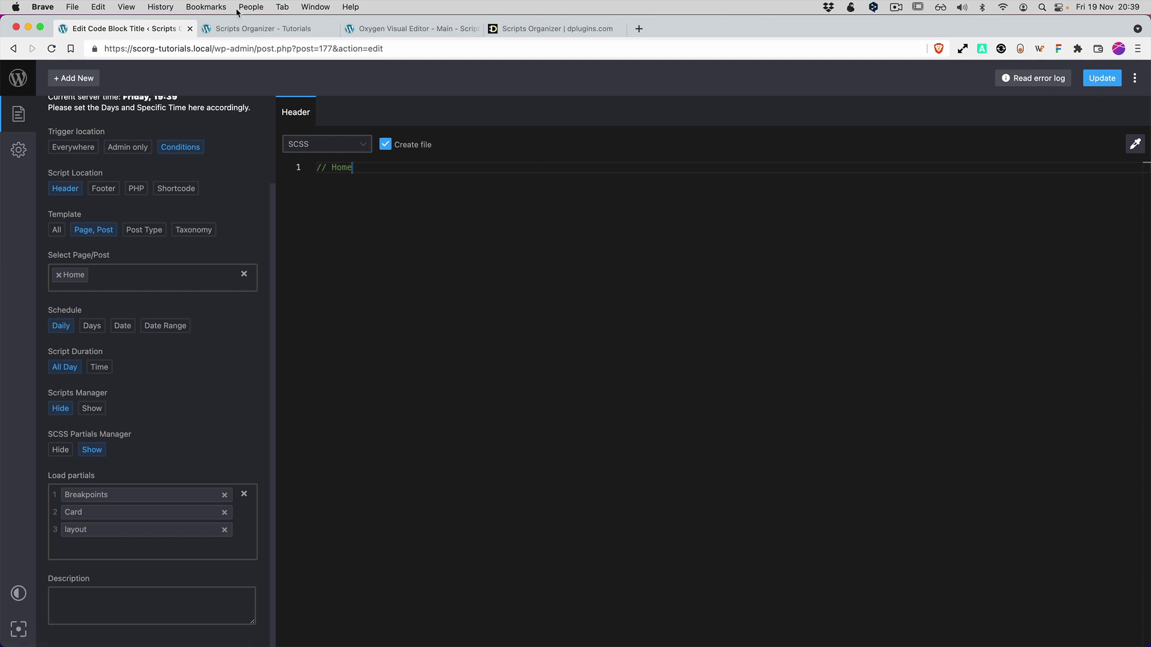
Reload the front-end Home page to view its centred container layout.
{"action": "left_click", "coordinate": [263, 28]}
{"action": "key", "text": "super+r"}
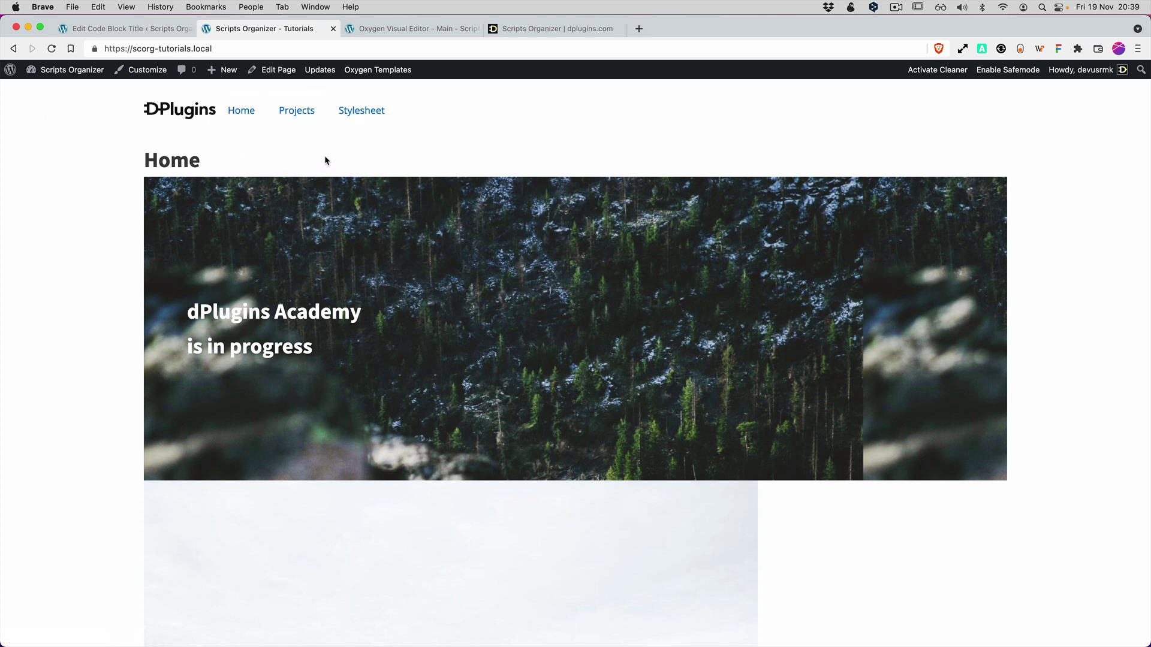
{"action": "scroll", "coordinate": [627, 342], "scroll_direction": "down", "scroll_amount": 3}
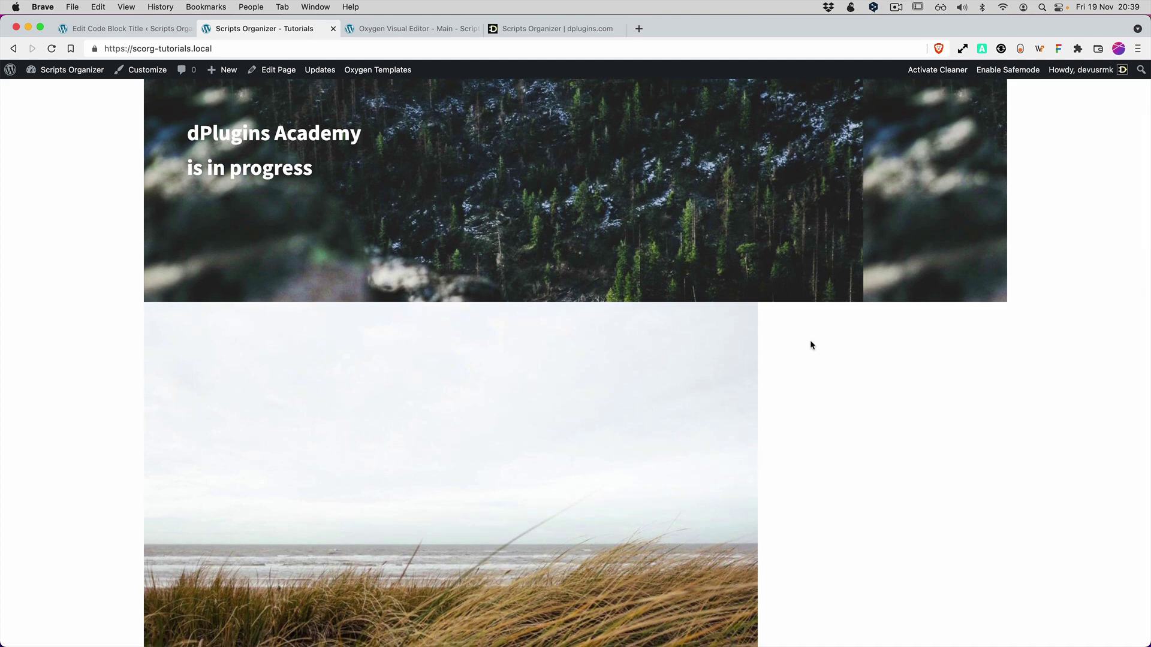
{"action": "scroll", "coordinate": [801, 335], "scroll_direction": "down", "scroll_amount": 7}
{"action": "scroll", "coordinate": [800, 335], "scroll_direction": "down", "scroll_amount": 10}
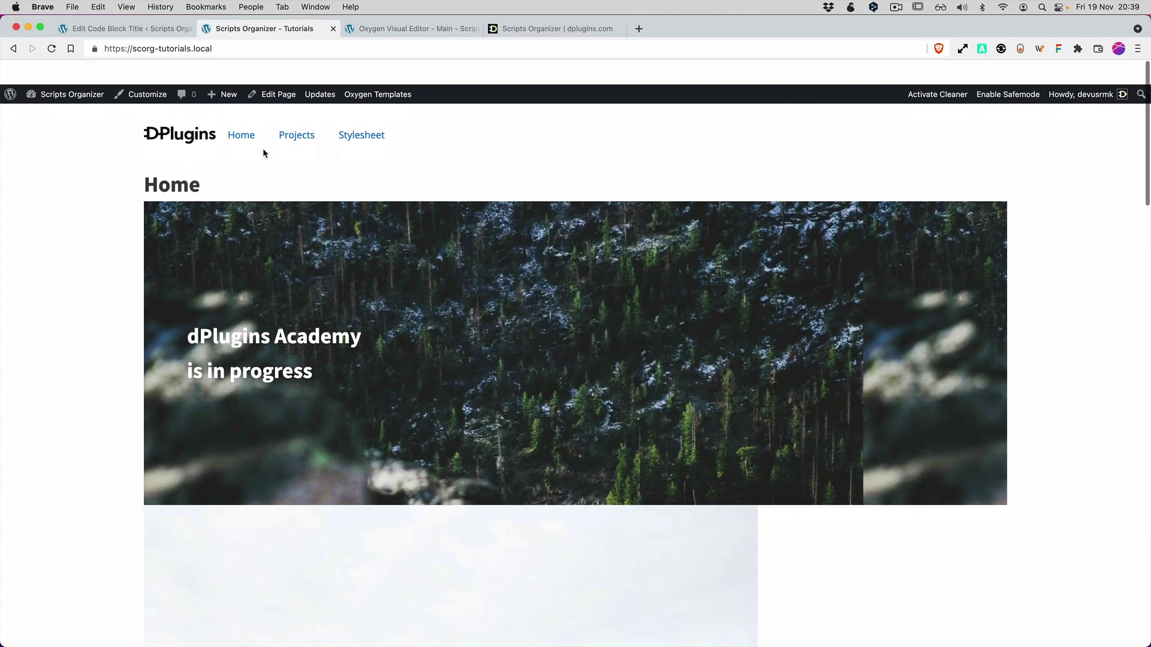
{"action": "scroll", "coordinate": [262, 149], "scroll_direction": "down", "scroll_amount": 1}
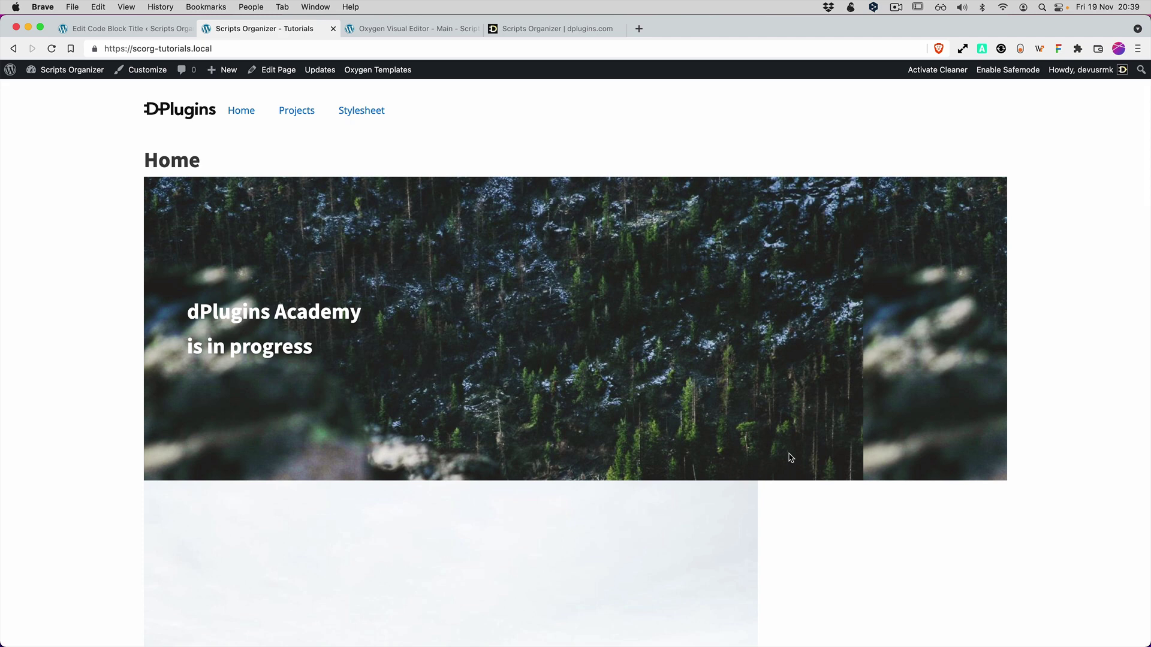
Paste the prepared commented SCSS snippet into the Home block and uncomment lines 3–19.
{"action": "key", "text": "super+Tab"}
{"action": "key", "text": "super+Tab"}
{"action": "key", "text": "super+Tab"}
{"action": "key", "text": "super+Tab"}
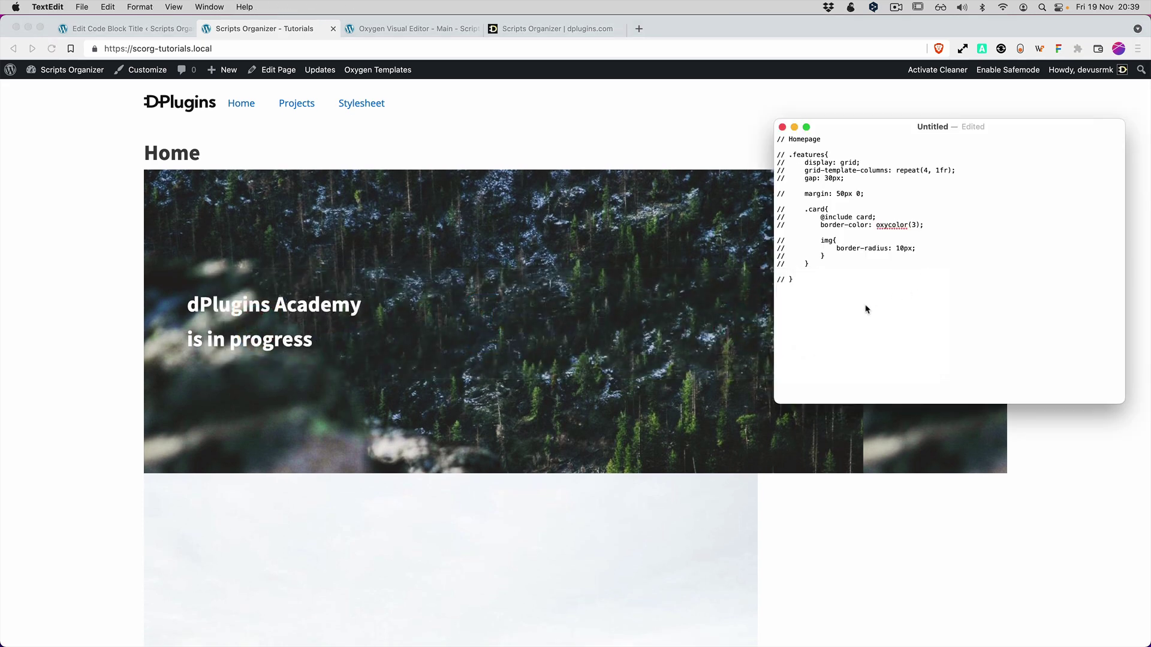
{"action": "key", "text": "super+a"}
{"action": "key", "text": "super+c"}
{"action": "left_click", "coordinate": [178, 30]}
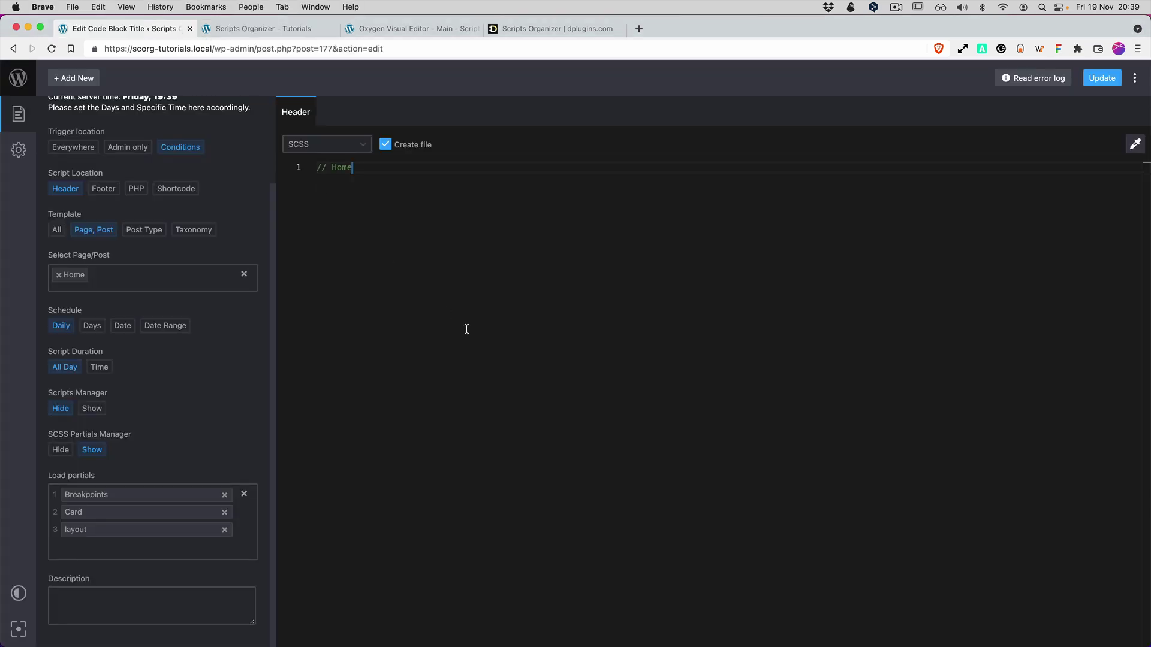
{"action": "key", "text": "super+a"}
{"action": "key", "text": "super+v"}
{"action": "left_click_drag", "start_coordinate": [383, 394], "coordinate": [275, 190]}
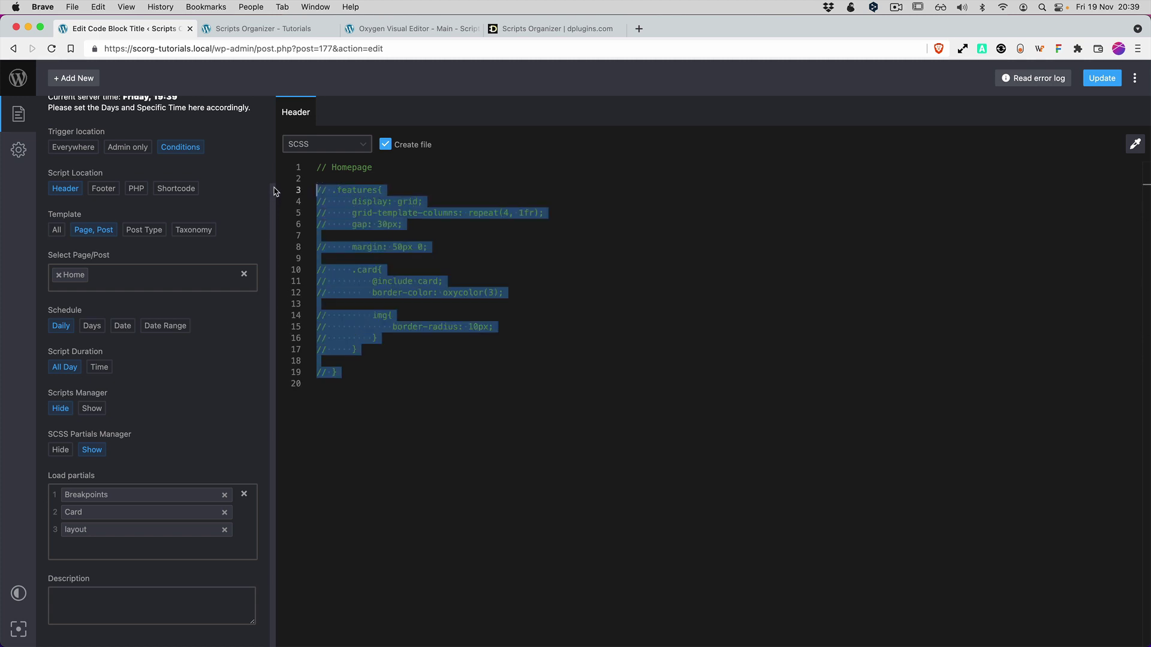
{"action": "key", "text": "super+slash"}
{"action": "left_click", "coordinate": [418, 417]}
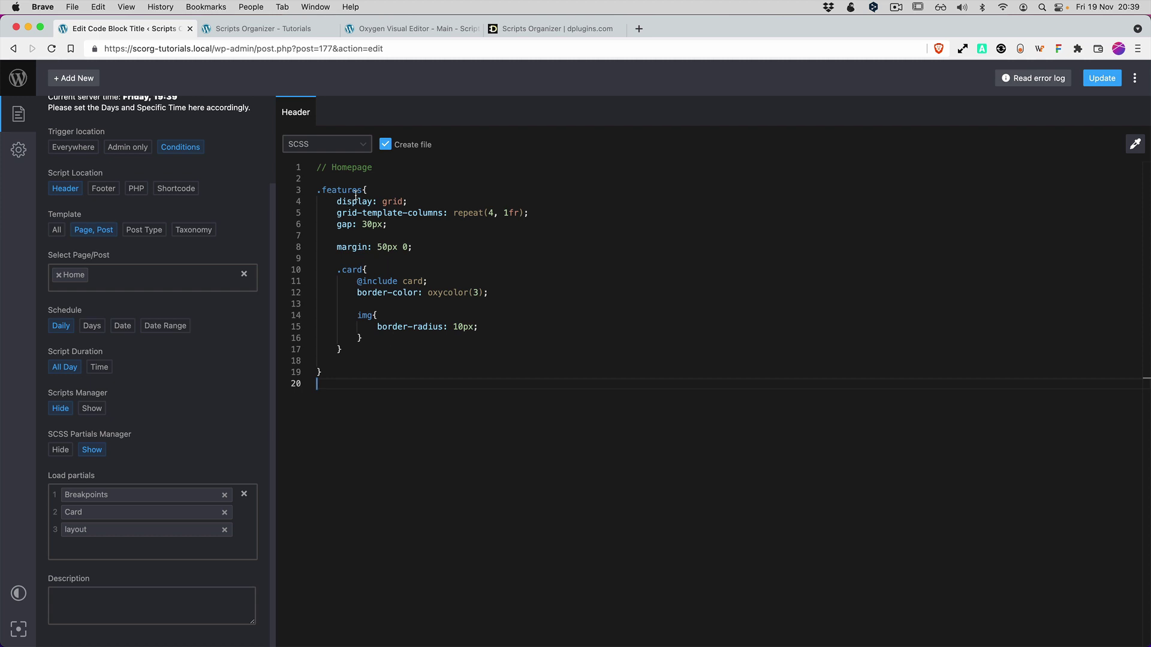
{"action": "left_click", "coordinate": [263, 30]}
{"action": "scroll", "coordinate": [370, 278], "scroll_direction": "down", "scroll_amount": 4}
{"action": "left_click_drag", "start_coordinate": [337, 227], "coordinate": [424, 232]}
{"action": "left_click_drag", "start_coordinate": [357, 282], "coordinate": [438, 280]}
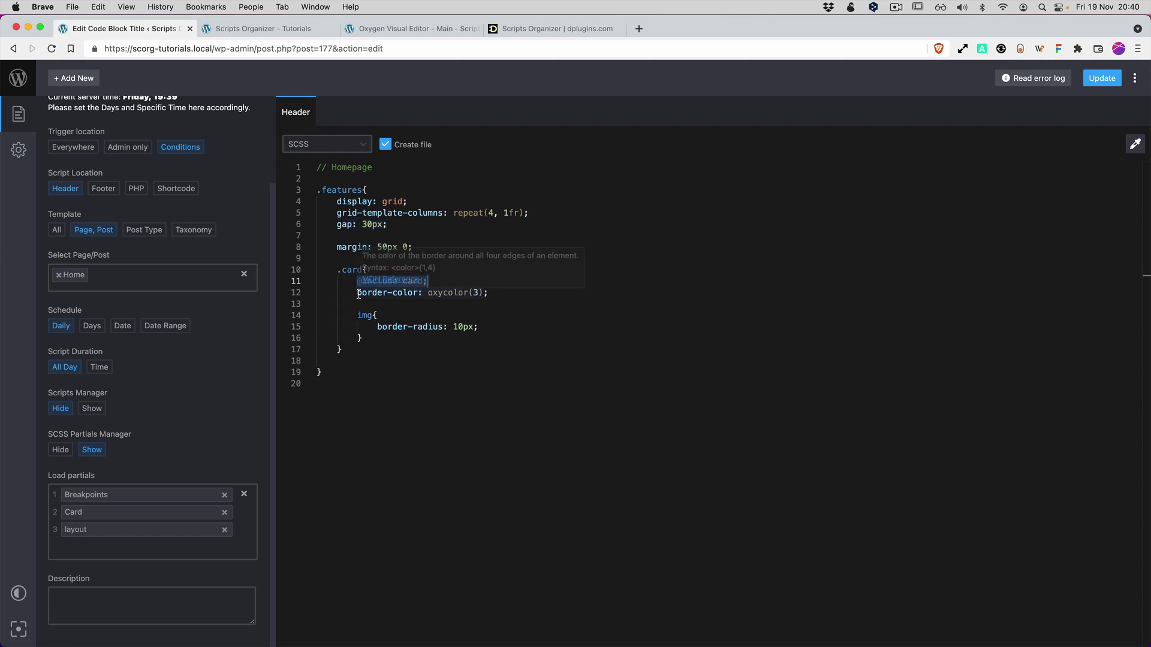
{"action": "left_click_drag", "start_coordinate": [357, 293], "coordinate": [514, 294]}
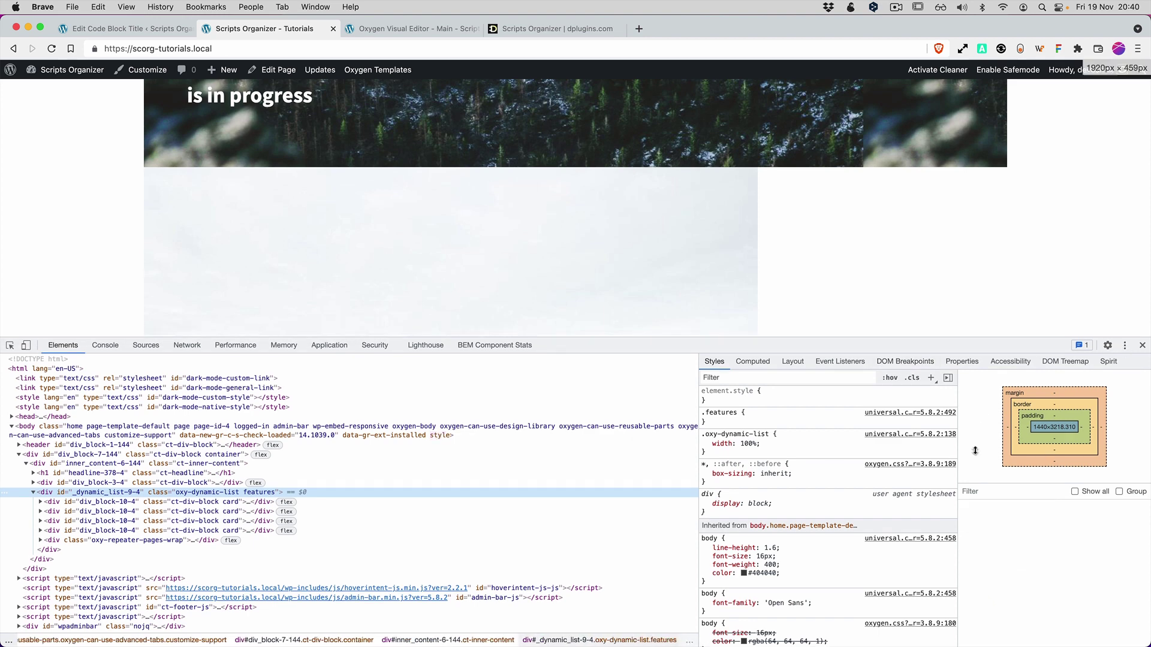
Save the Home block and reload the Home page to see four bordered cards per row.
{"action": "left_click_drag", "start_coordinate": [994, 347], "coordinate": [994, 509]}
{"action": "left_click", "coordinate": [170, 34]}
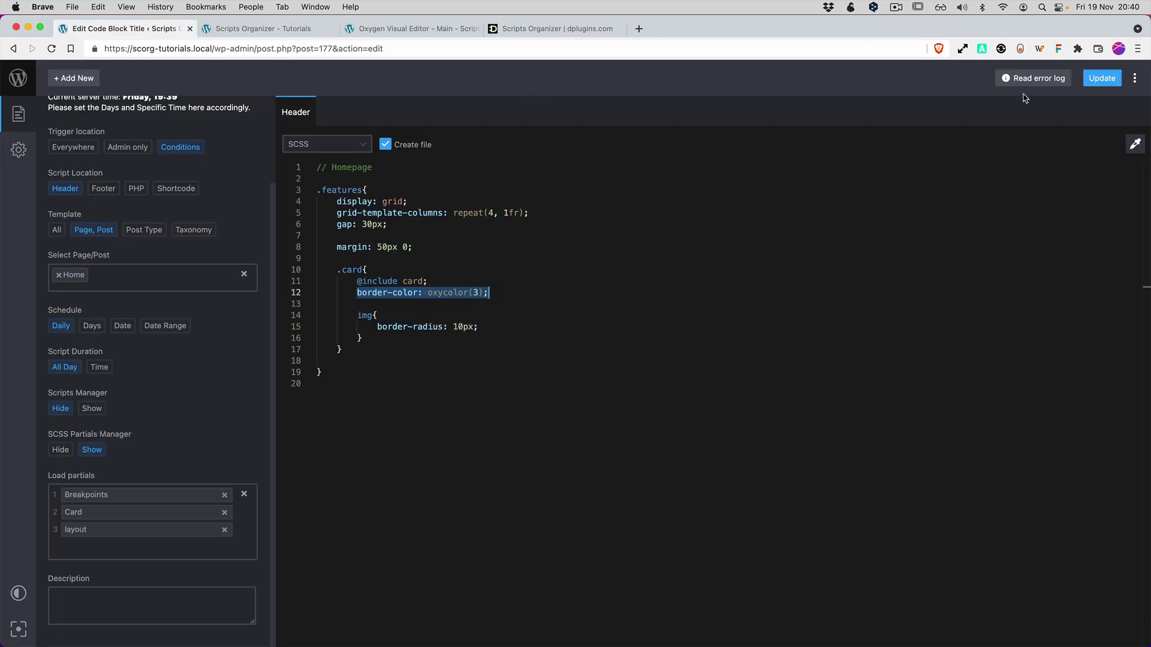
{"action": "left_click", "coordinate": [1097, 81]}
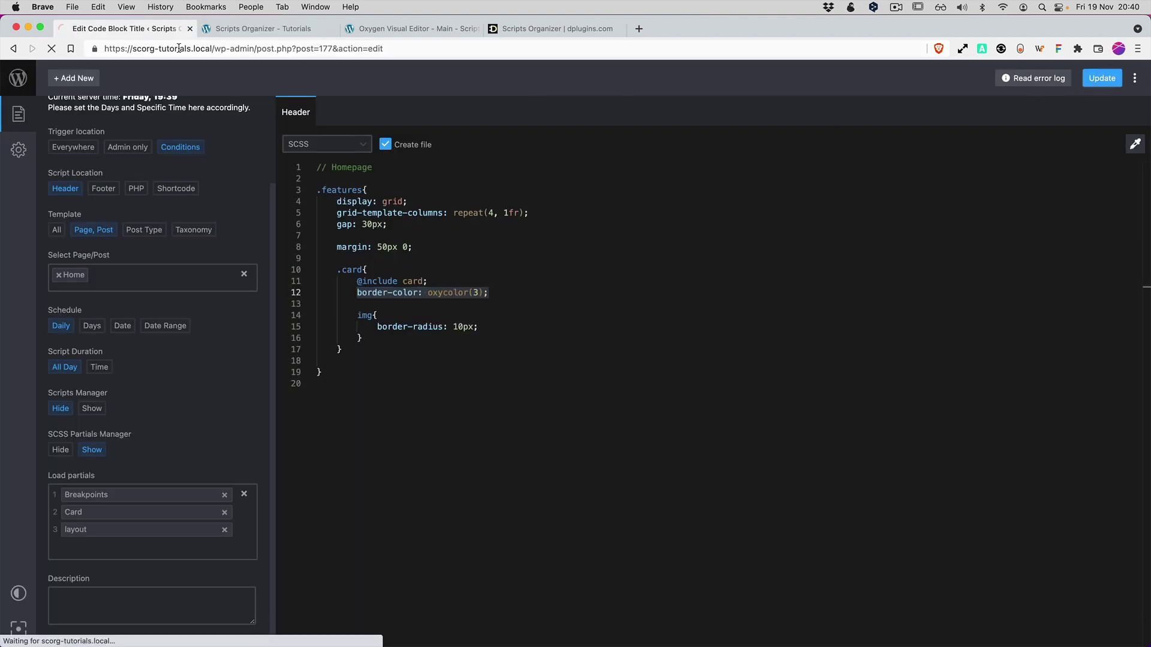
{"action": "left_click", "coordinate": [238, 30]}
{"action": "key", "text": "super+r"}
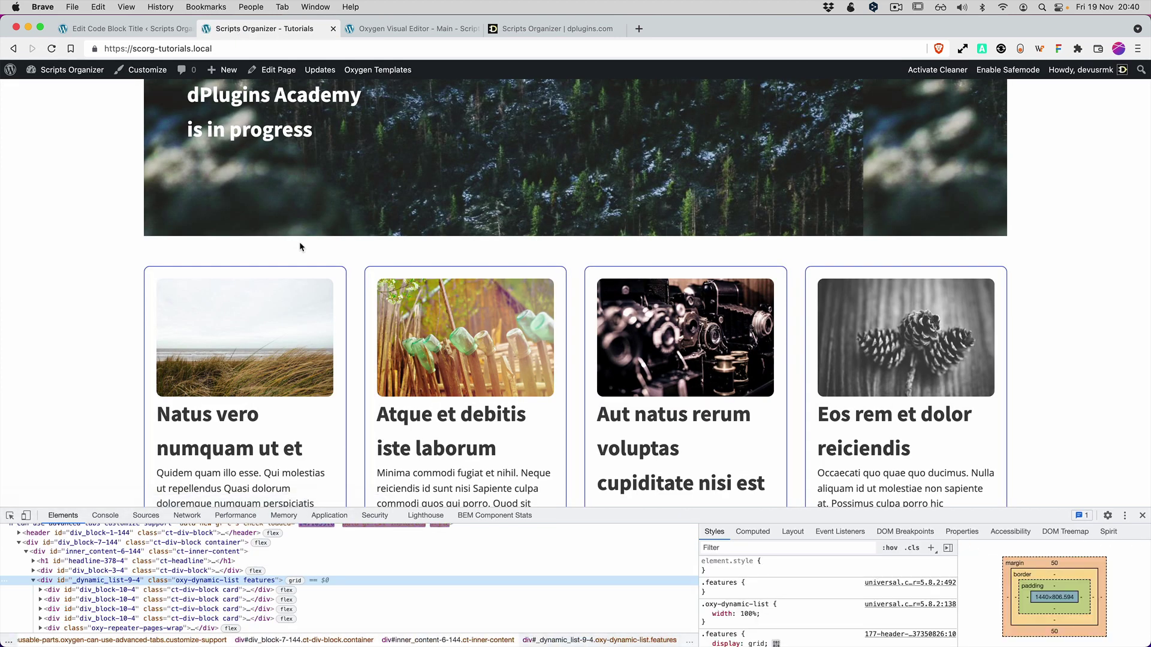
{"action": "scroll", "coordinate": [297, 246], "scroll_direction": "down", "scroll_amount": 5}
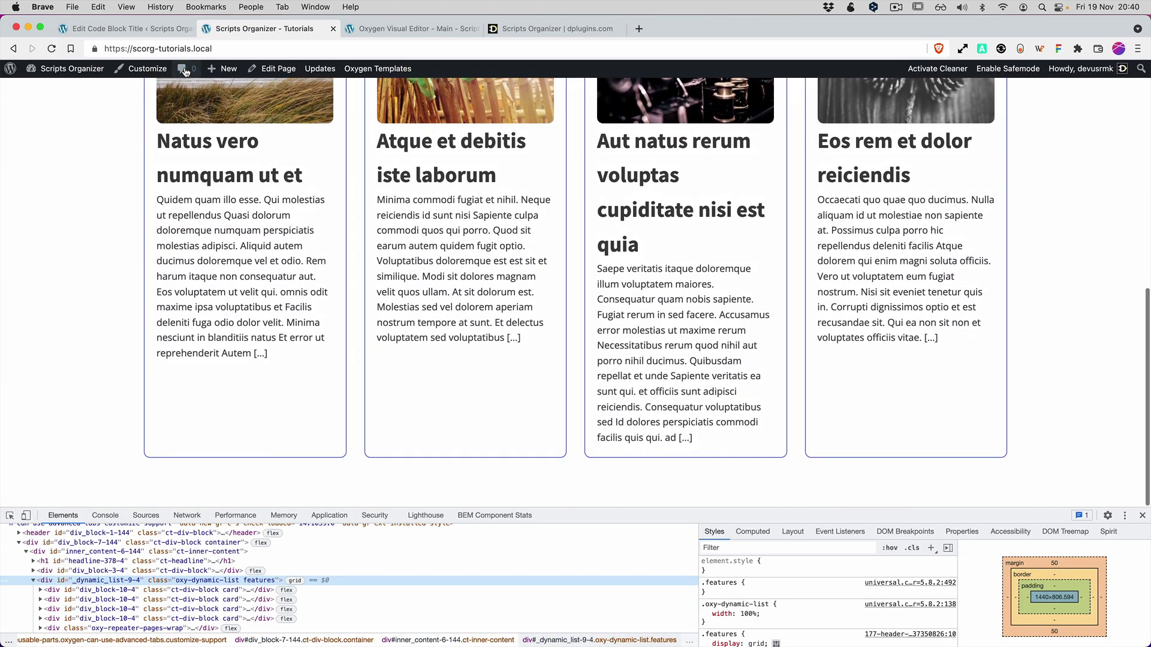
{"action": "scroll", "coordinate": [332, 272], "scroll_direction": "up", "scroll_amount": 8}
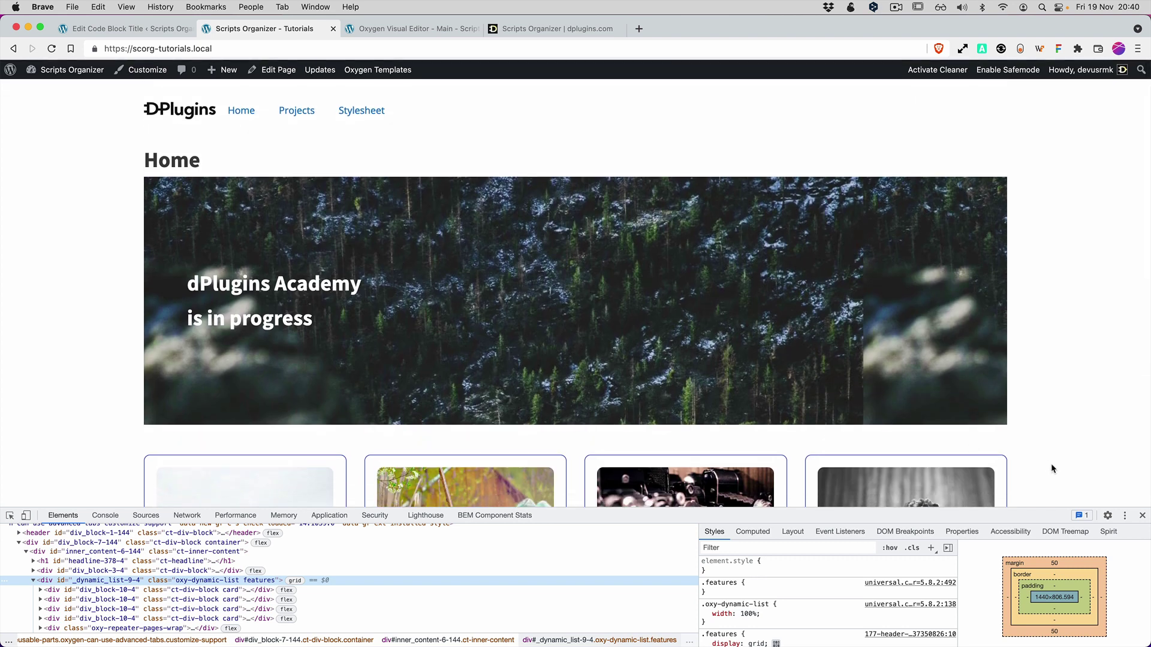
{"action": "left_click", "coordinate": [1141, 516]}
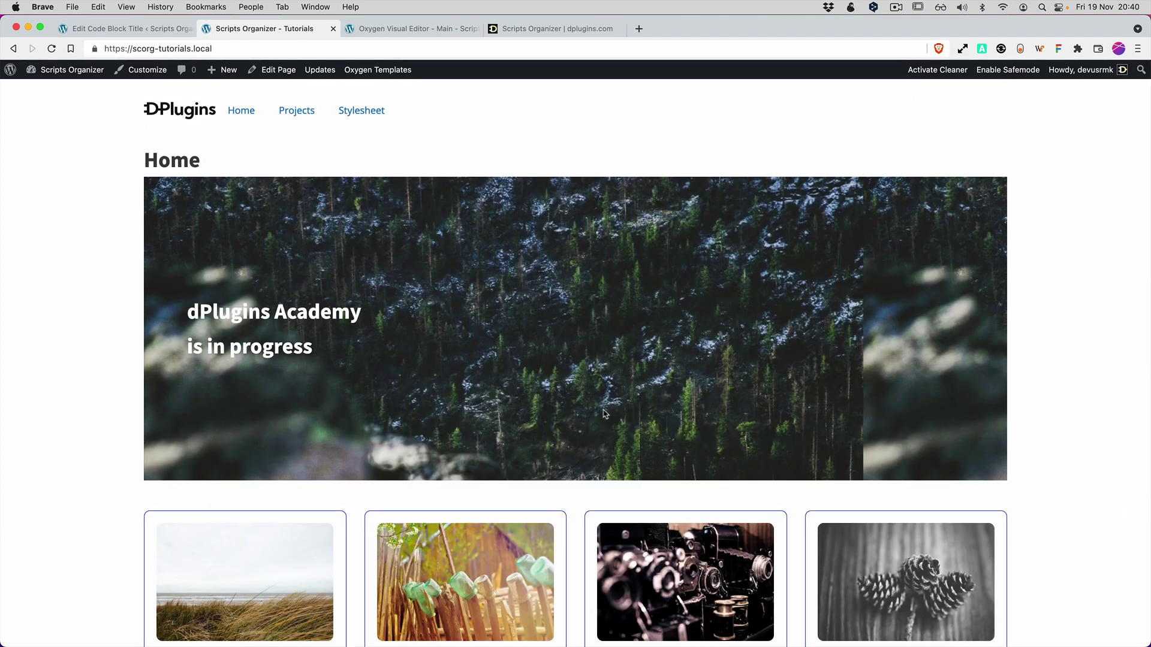
Switch between the Projects and Home pages to compare their layouts.
{"action": "left_click", "coordinate": [297, 110]}
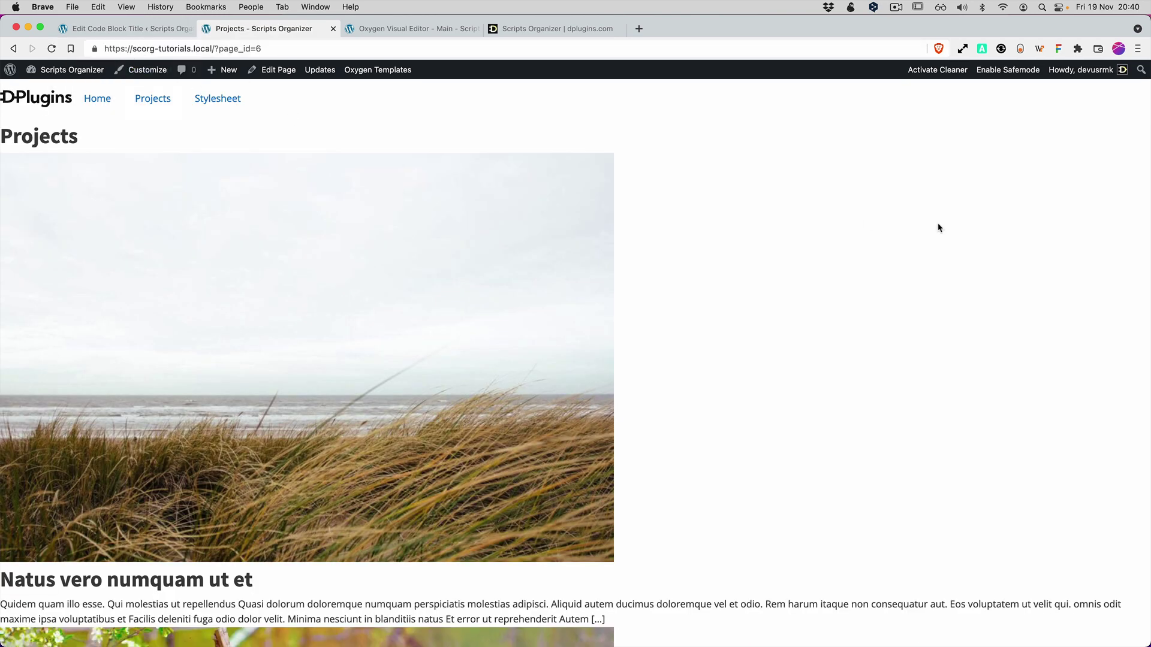
{"action": "left_click", "coordinate": [148, 31]}
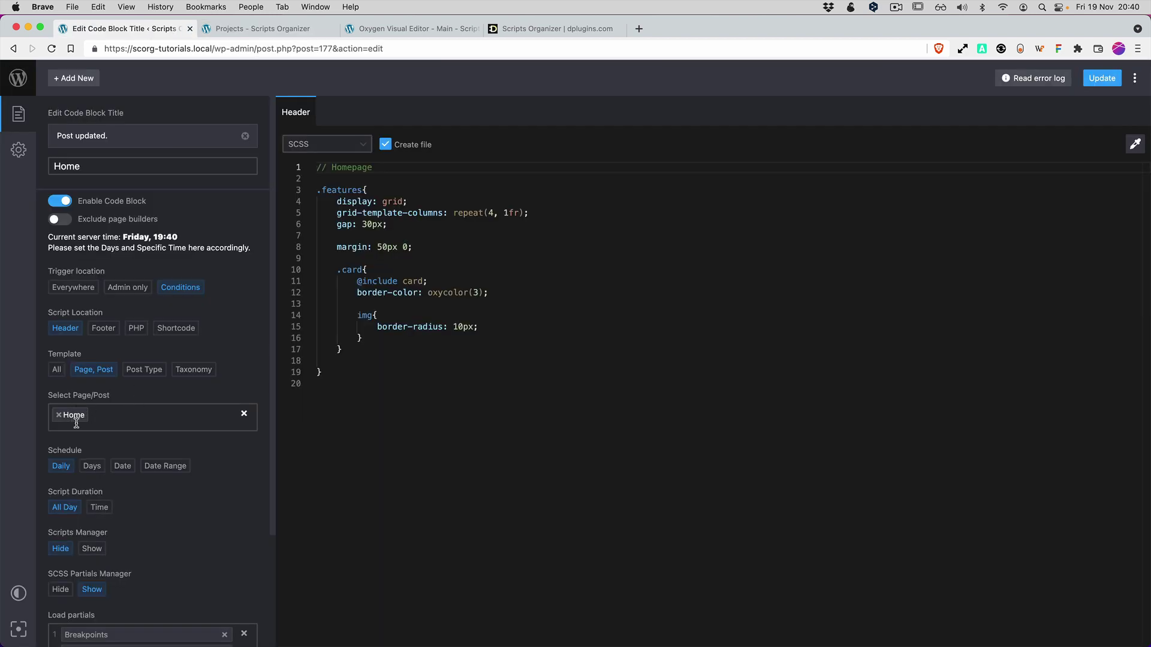
{"action": "left_click", "coordinate": [19, 149]}
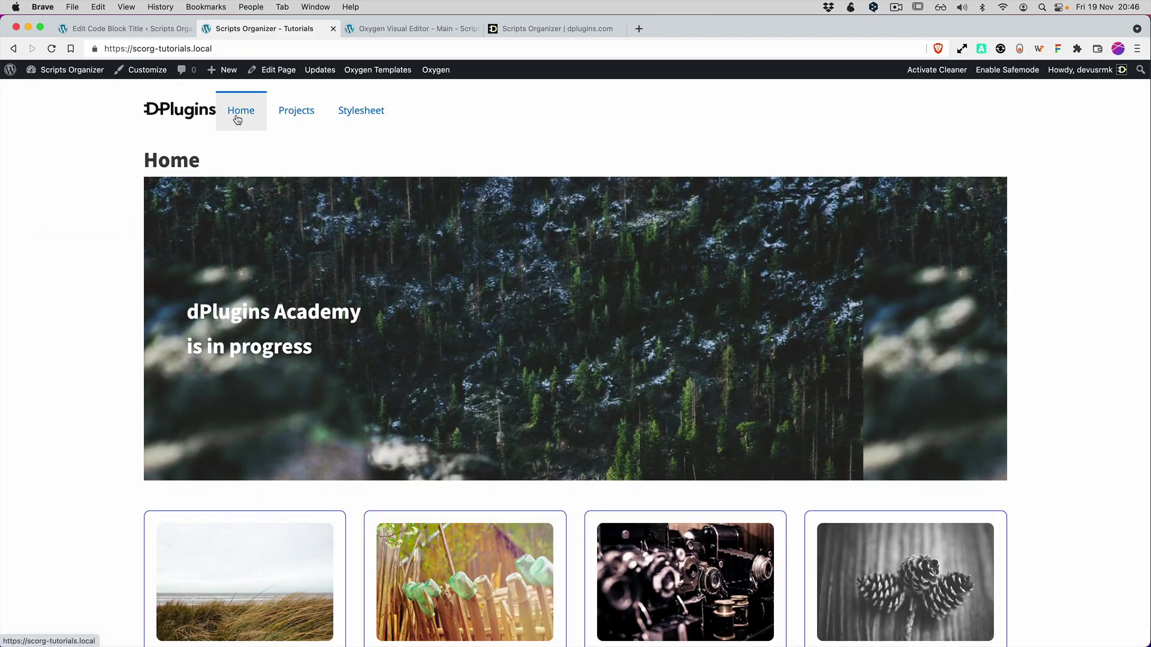
{"action": "left_click", "coordinate": [295, 113]}
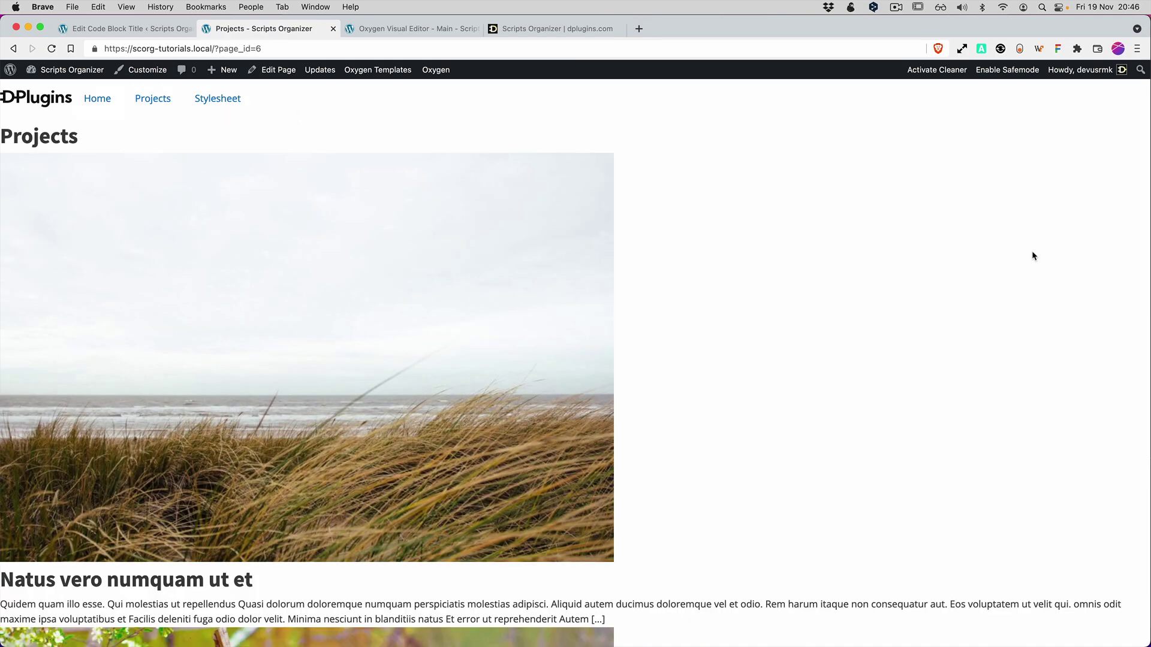
{"action": "scroll", "coordinate": [741, 405], "scroll_direction": "down", "scroll_amount": 10}
{"action": "scroll", "coordinate": [737, 407], "scroll_direction": "up", "scroll_amount": 10}
{"action": "left_click", "coordinate": [96, 100]}
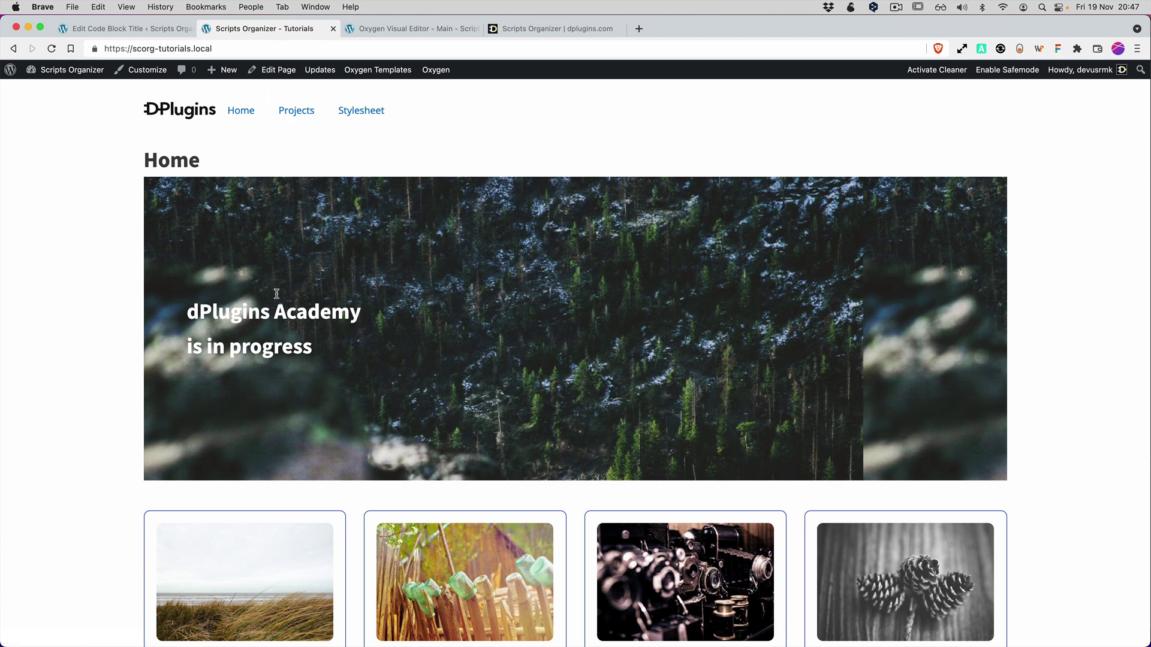
{"action": "left_click", "coordinate": [290, 114]}
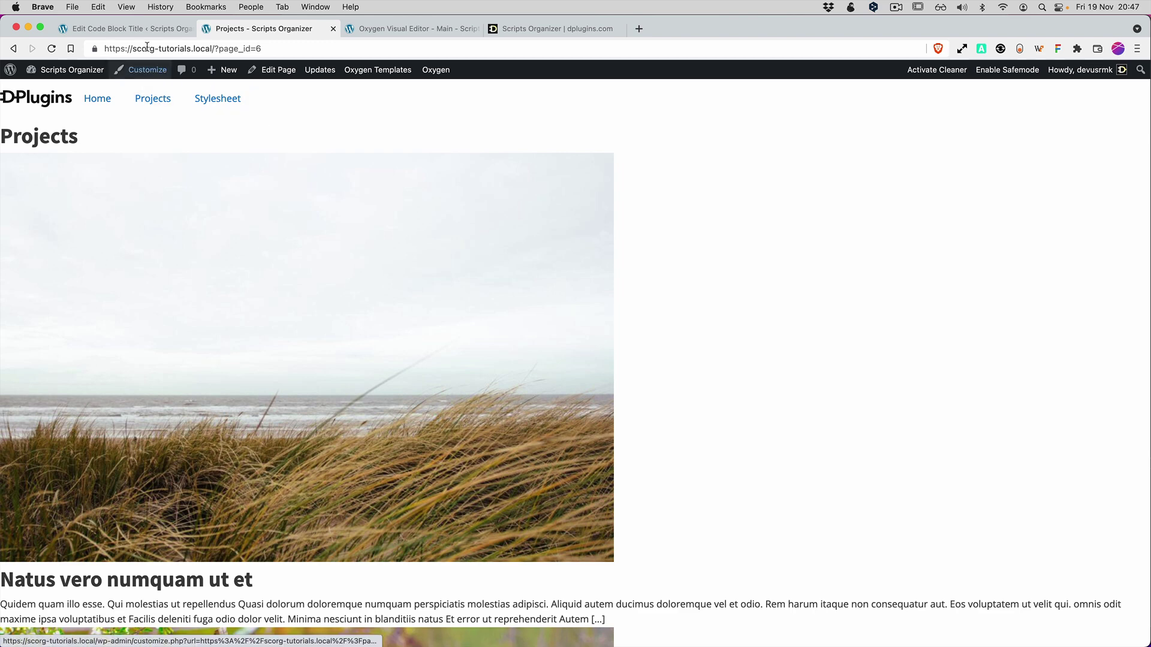
Load the Breakpoints, Card and layout partials into the Projects block and update it.
{"action": "left_click", "coordinate": [144, 31]}
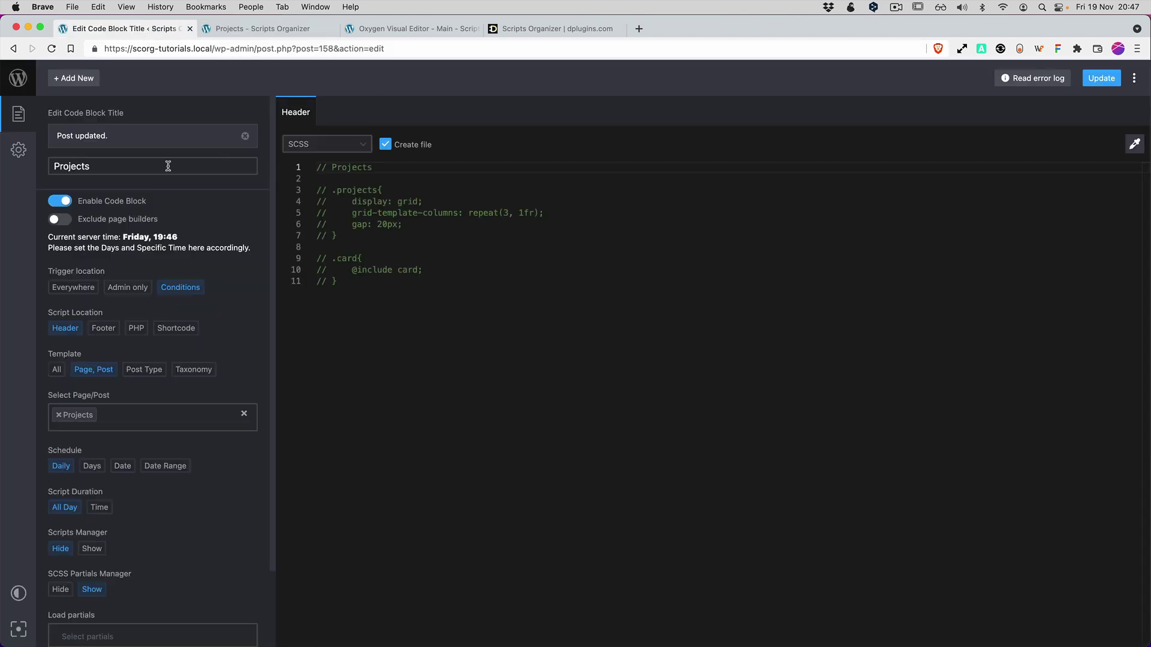
{"action": "scroll", "coordinate": [175, 398], "scroll_direction": "down", "scroll_amount": 3}
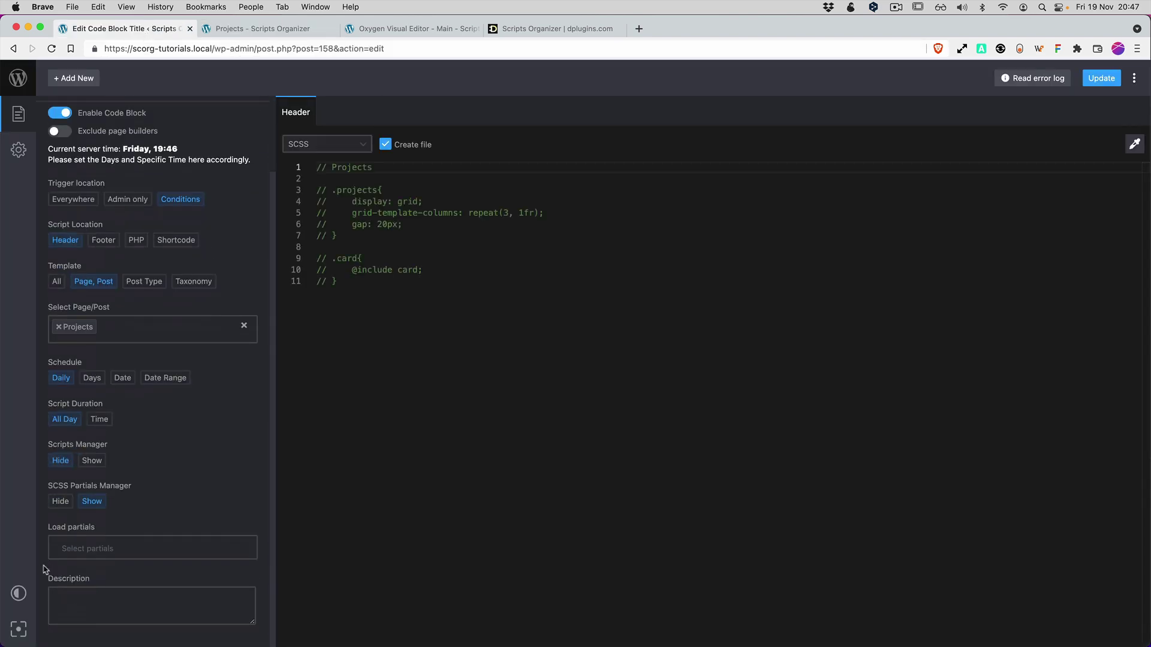
{"action": "left_click", "coordinate": [91, 549]}
{"action": "left_click", "coordinate": [97, 565]}
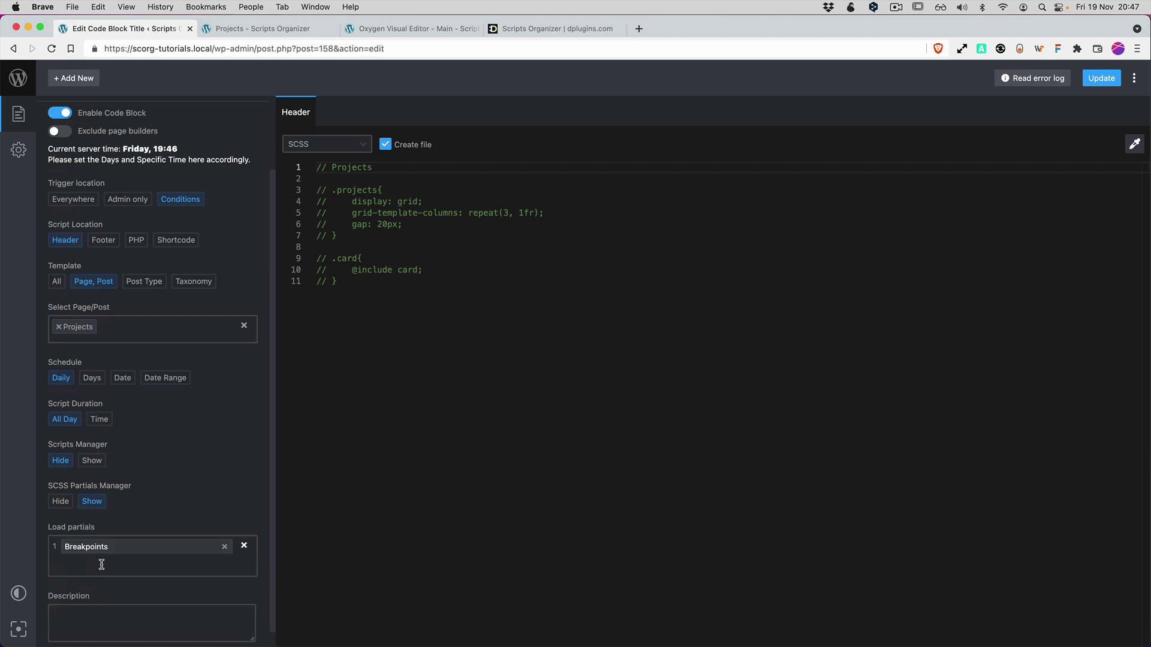
{"action": "left_click", "coordinate": [98, 564]}
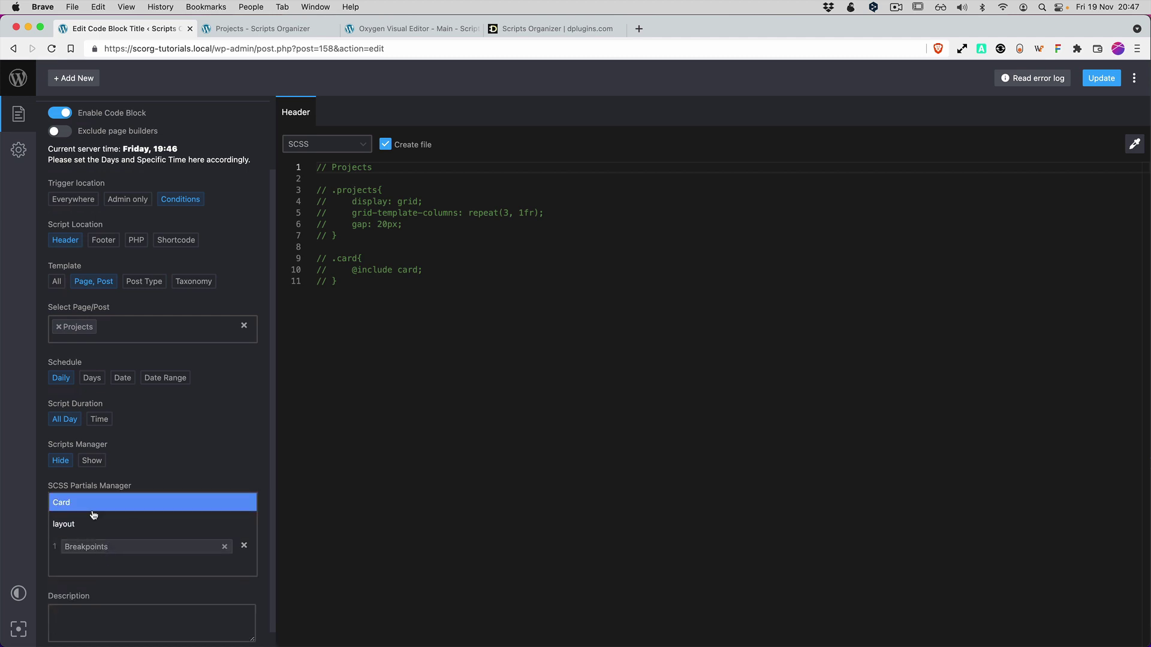
{"action": "left_click", "coordinate": [95, 503]}
{"action": "left_click", "coordinate": [81, 579]}
{"action": "left_click", "coordinate": [90, 525]}
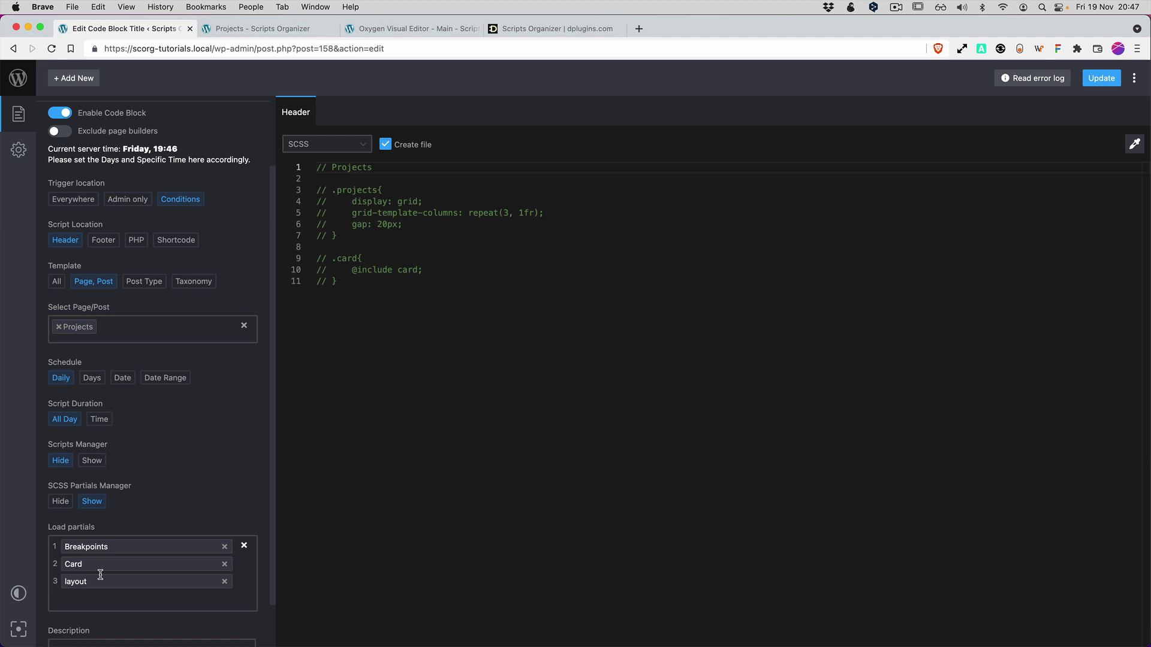
{"action": "left_click", "coordinate": [1111, 82]}
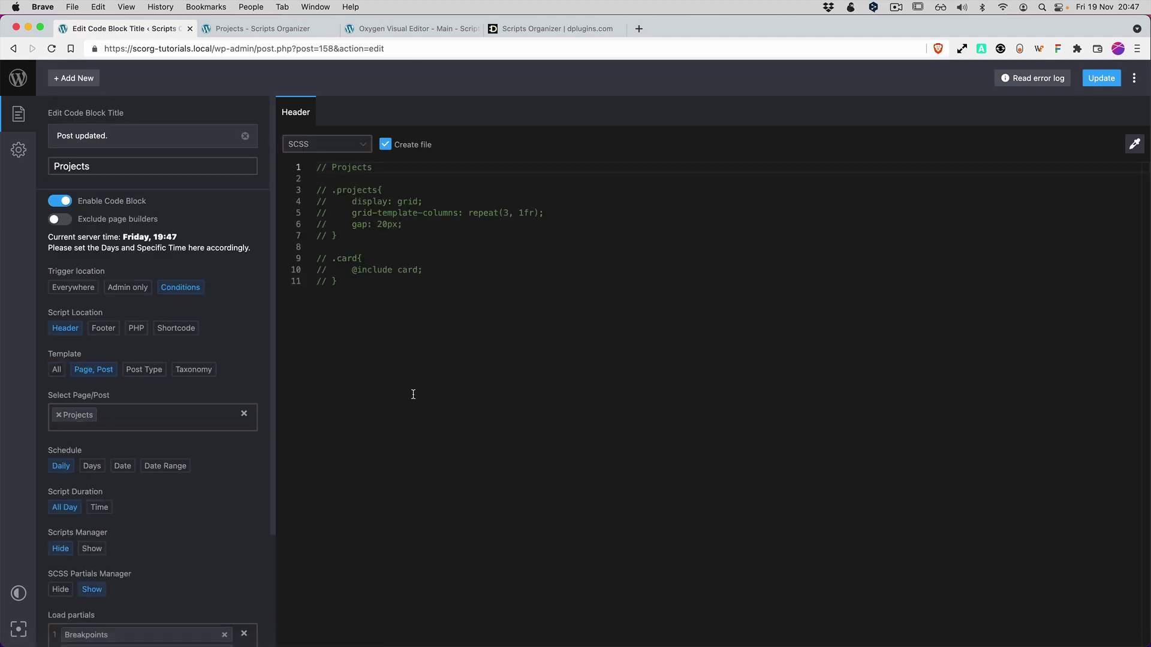
Uncomment lines 2–11 of the Projects SCSS and check the three-column grid on the live page.
{"action": "left_click_drag", "start_coordinate": [352, 285], "coordinate": [264, 188]}
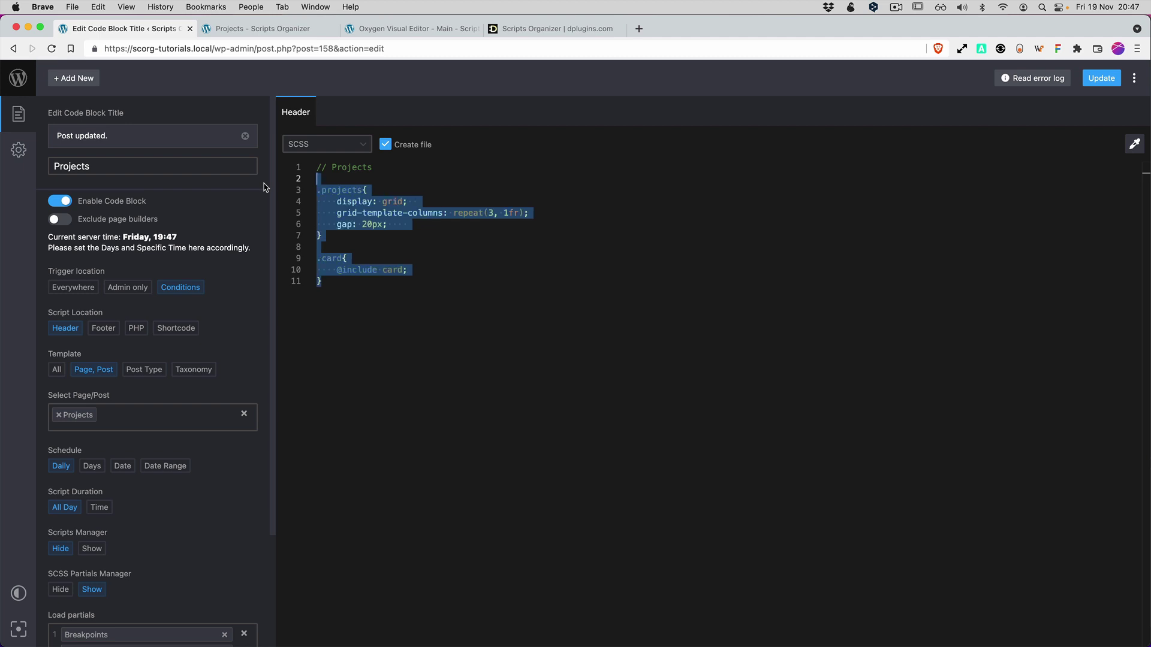
{"action": "key", "text": "super+slash"}
{"action": "key", "text": "Down"}
{"action": "key", "text": "Down"}
{"action": "key", "text": "Down"}
{"action": "key", "text": "Down"}
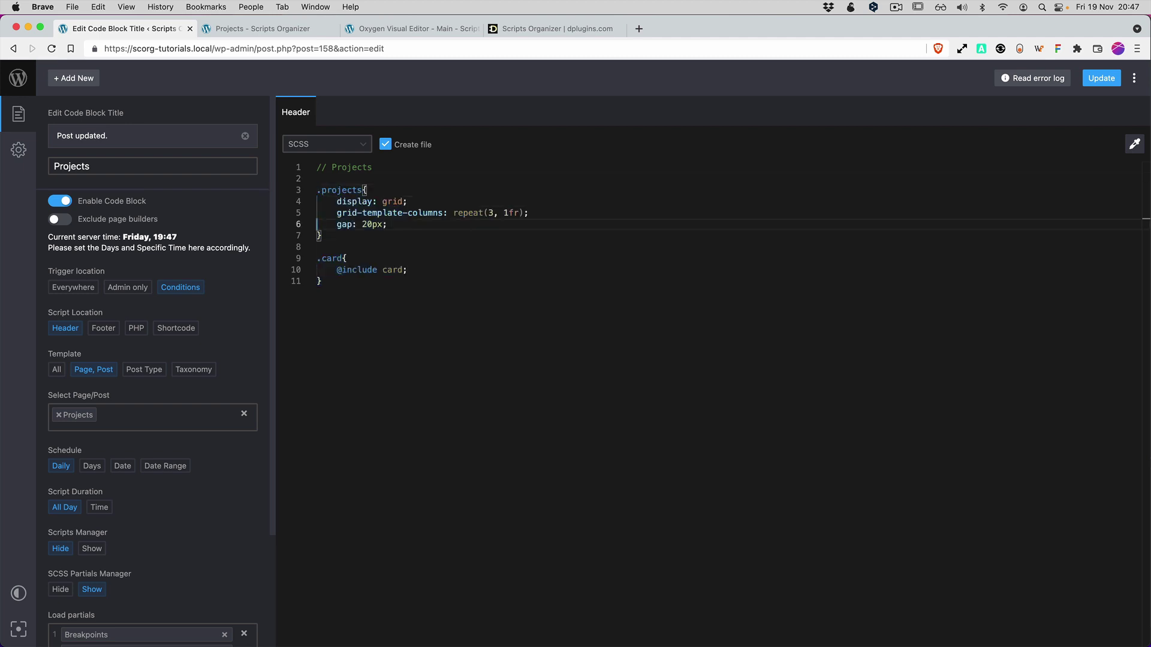
{"action": "left_click", "coordinate": [262, 28]}
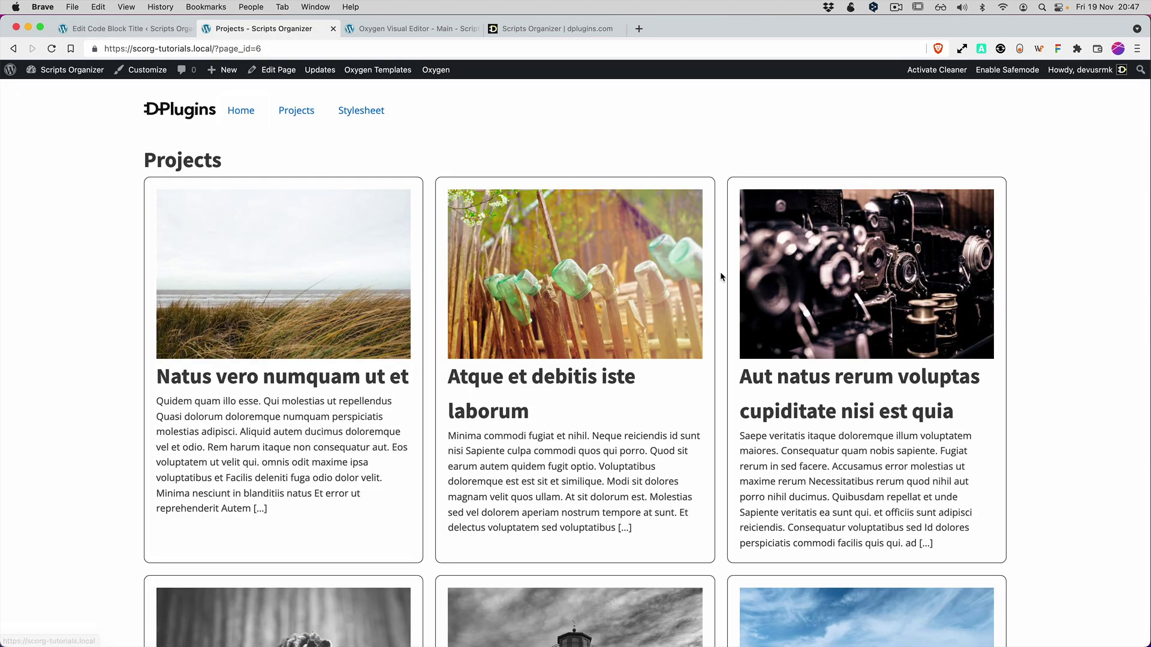
{"action": "scroll", "coordinate": [720, 276], "scroll_direction": "down", "scroll_amount": 15}
{"action": "scroll", "coordinate": [749, 296], "scroll_direction": "up", "scroll_amount": 14}
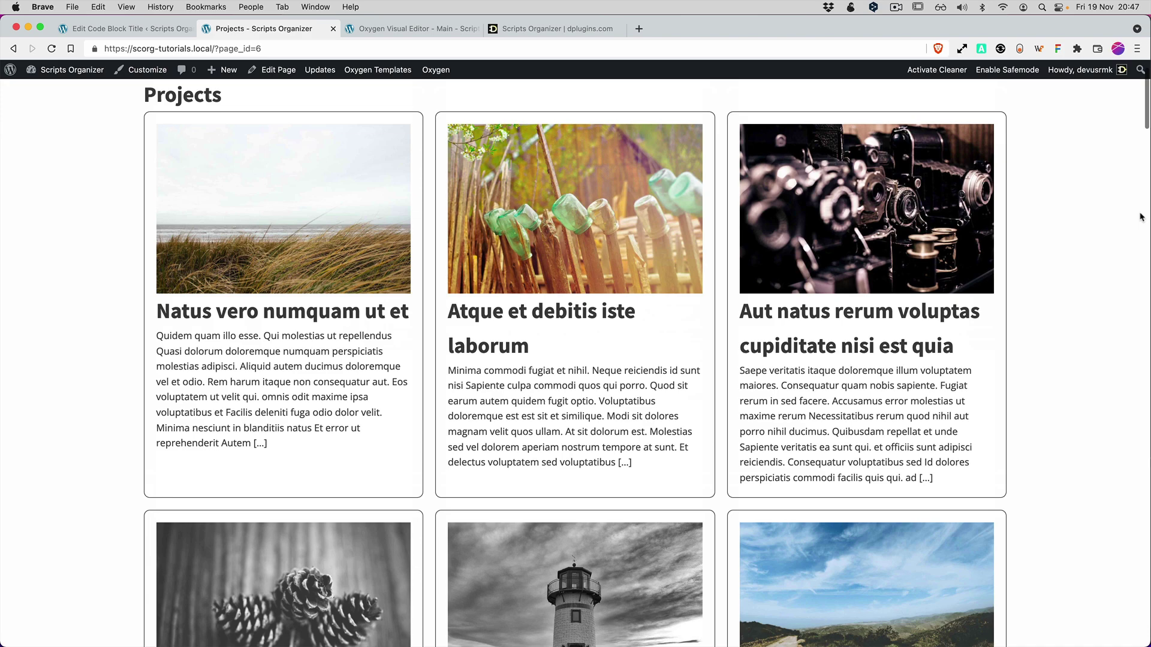
{"action": "mouse_move", "coordinate": [1140, 216]}
{"action": "left_mouse_down"}
{"action": "mouse_move", "coordinate": [412, 225]}
{"action": "mouse_move", "coordinate": [1147, 236]}
{"action": "left_mouse_up"}
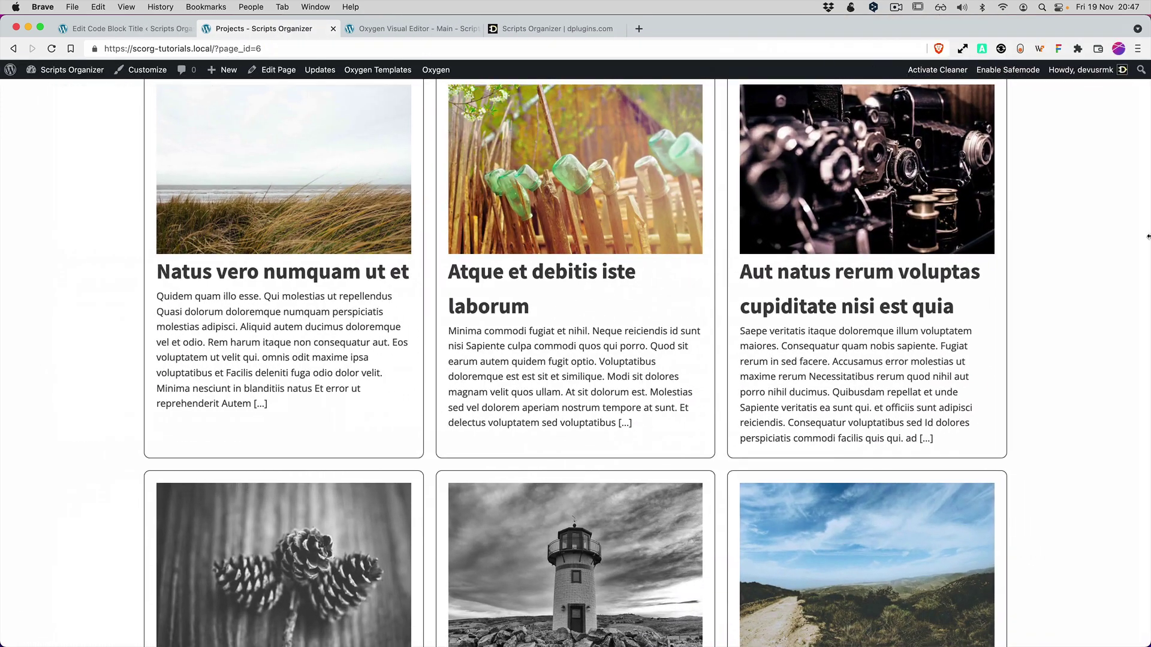
{"action": "left_click", "coordinate": [130, 30]}
{"action": "left_click", "coordinate": [416, 221]}
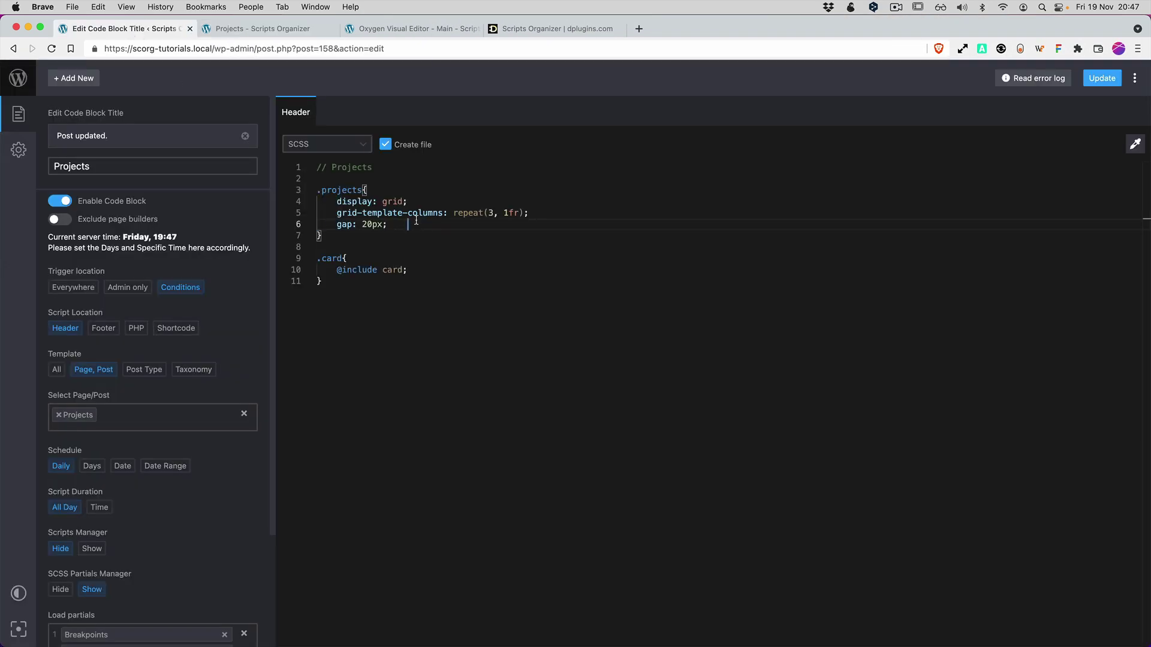
{"action": "key", "text": "Return"}
{"action": "key", "text": "Return"}
{"action": "type", "text": "@"}
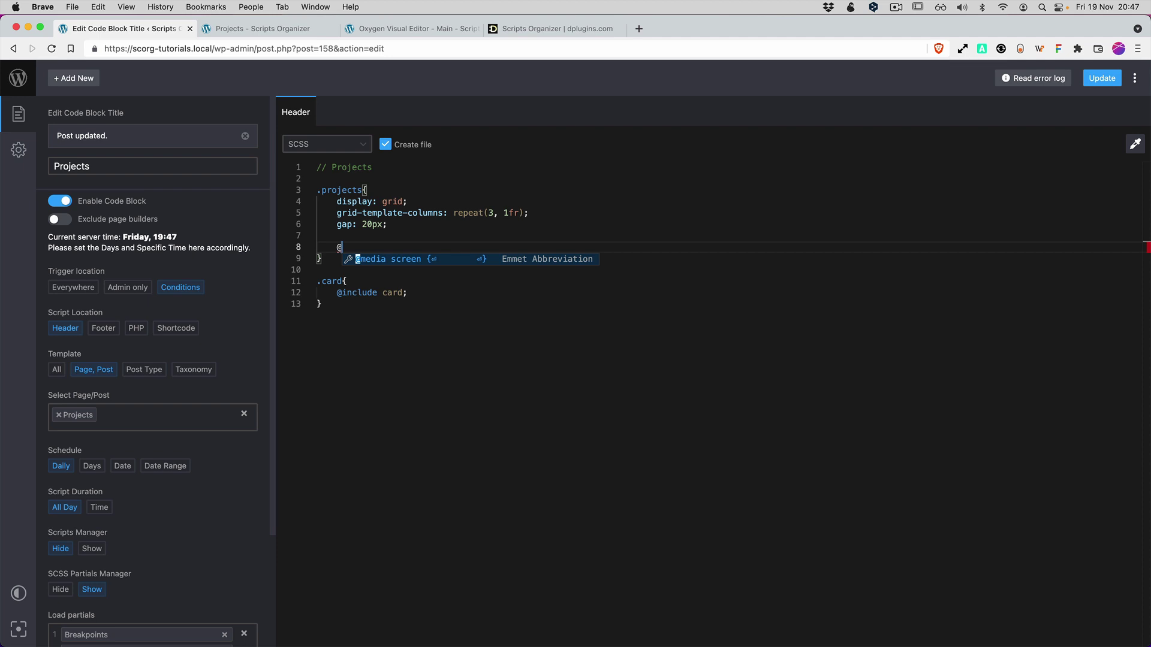
{"action": "type", "text": "inc"}
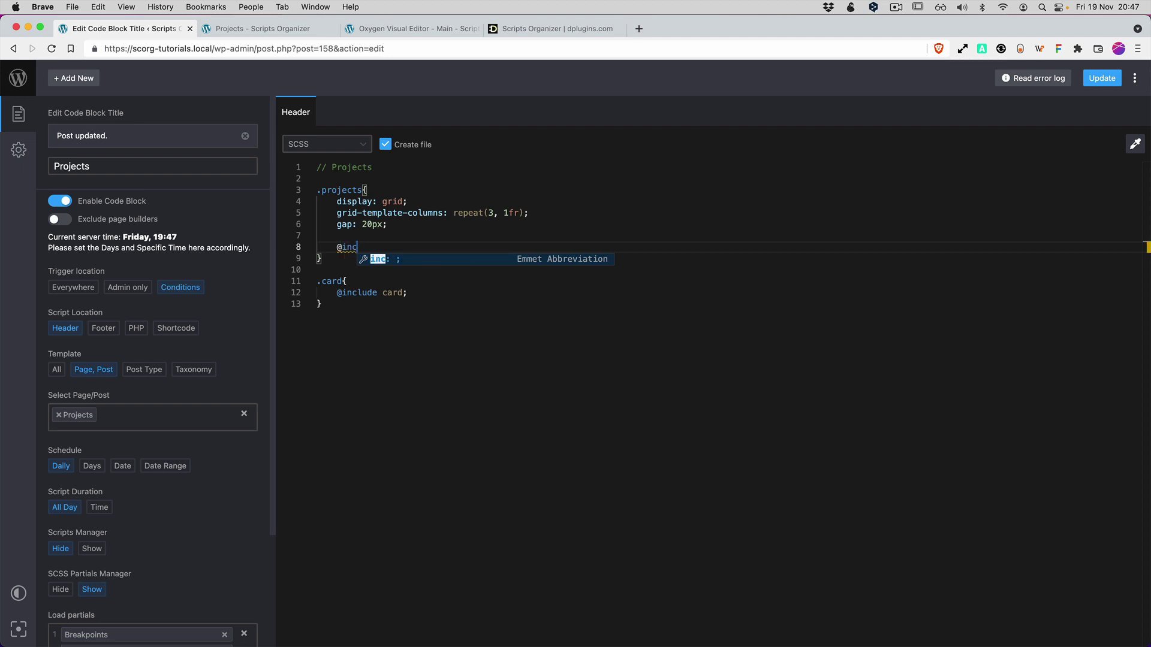
{"action": "type", "text": "lude lap"}
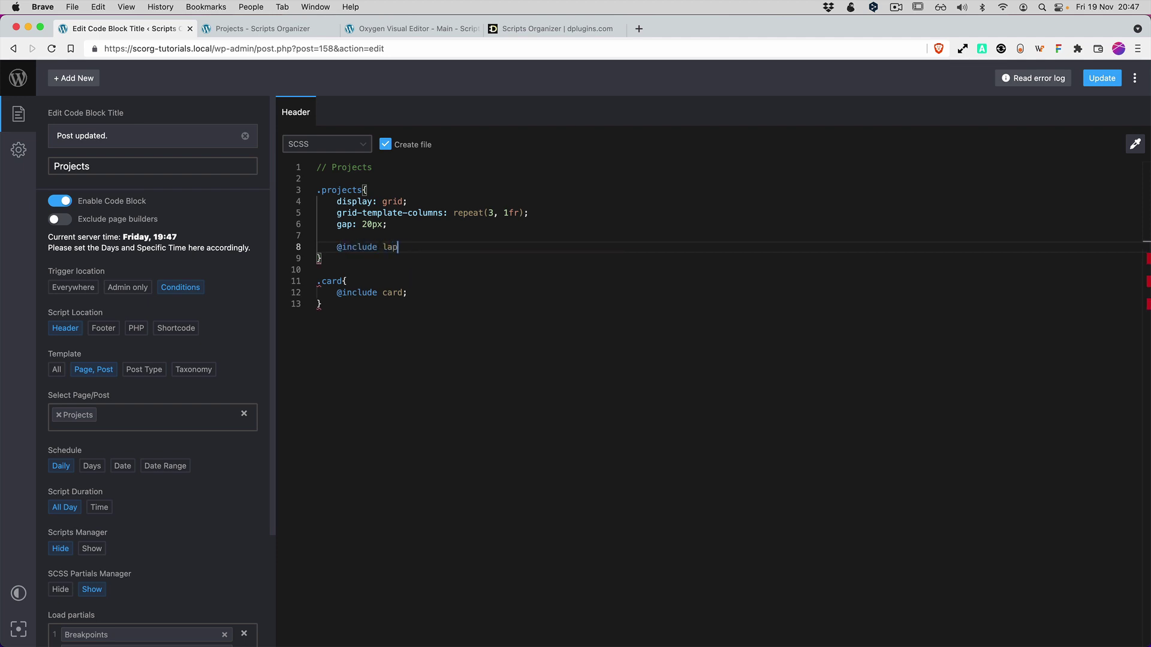
{"action": "type", "text": "top{"}
{"action": "key", "text": "Return"}
{"action": "left_click", "coordinate": [357, 213]}
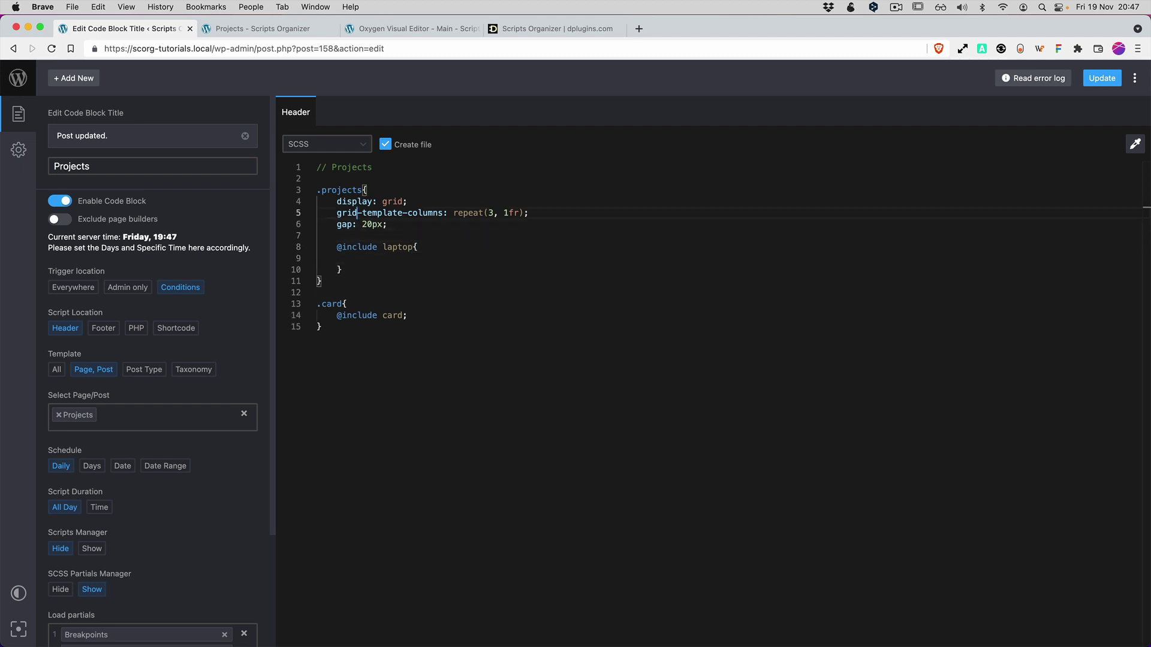
{"action": "triple_click", "coordinate": [357, 213]}
{"action": "key", "text": "super+c"}
{"action": "left_click", "coordinate": [357, 213]}
{"action": "left_click", "coordinate": [342, 269]}
{"action": "key", "text": "super+v"}
{"action": "key", "text": "Left"}
{"action": "key", "text": "Left"}
{"action": "key", "text": "Delete"}
{"action": "type", "text": "2"}
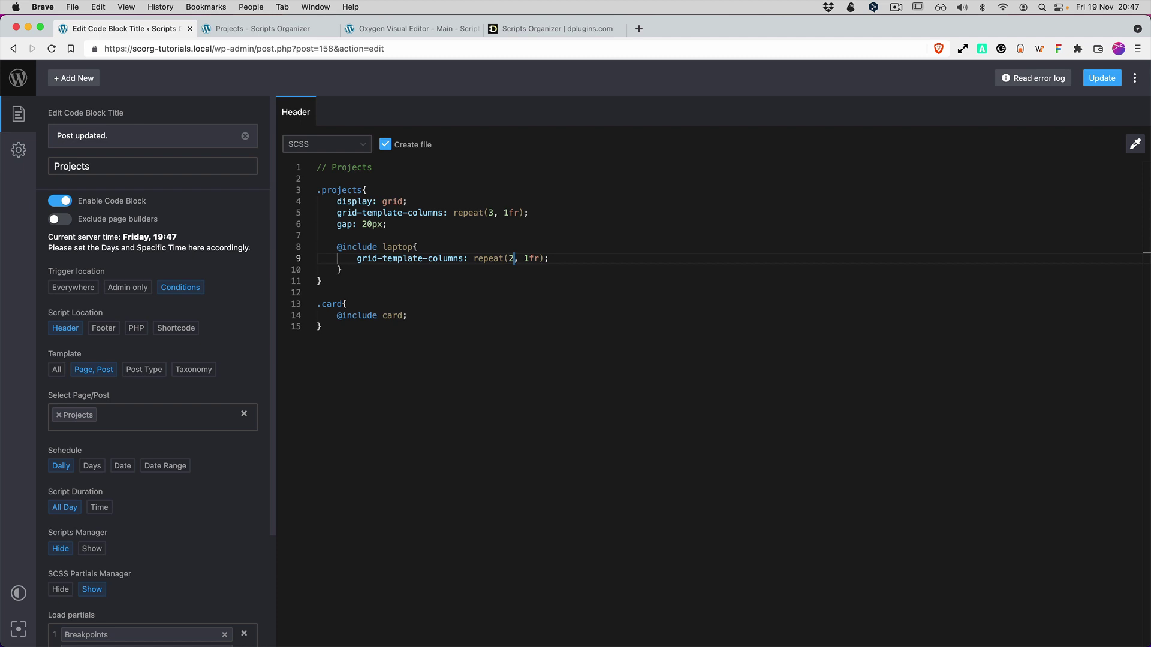
Switch the code editor to the light theme.
{"action": "left_click", "coordinate": [14, 595]}
{"action": "left_click", "coordinate": [423, 412]}
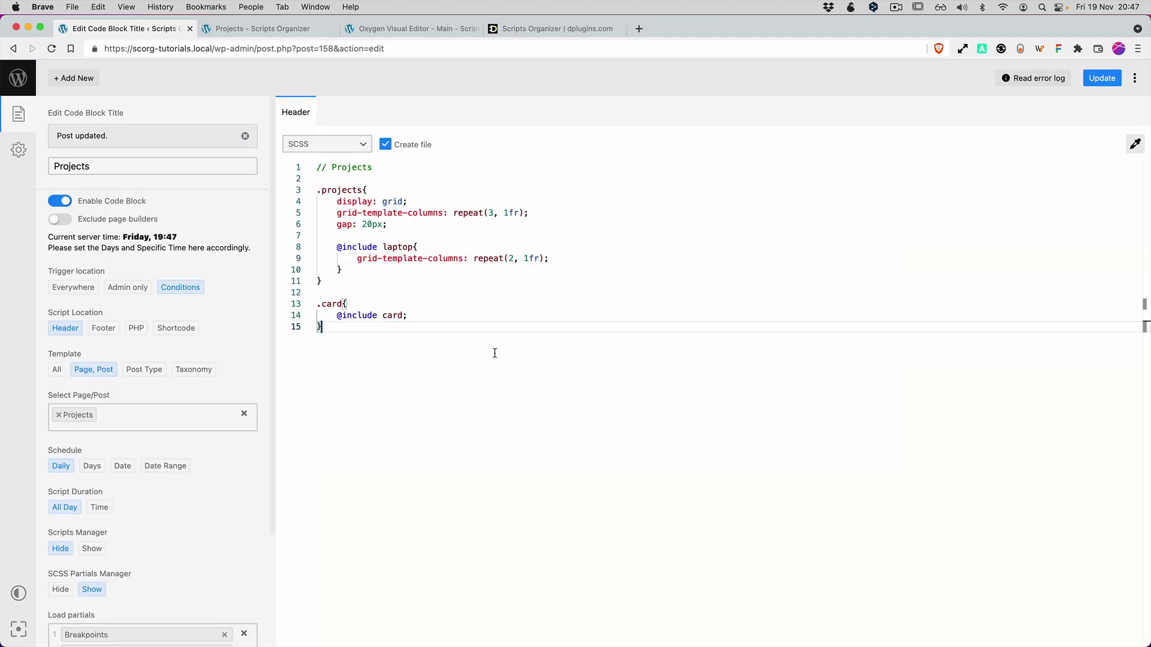
{"action": "left_click", "coordinate": [574, 260]}
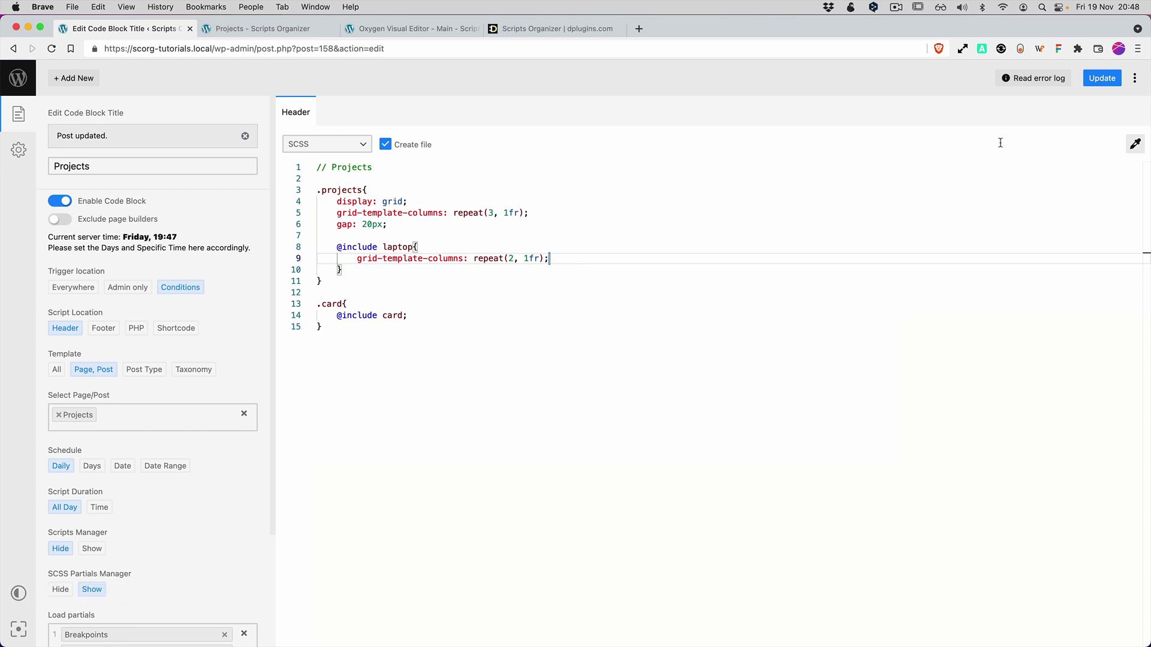
Reload the Projects page and narrow the window to check the two-column layout.
{"action": "left_click", "coordinate": [266, 28]}
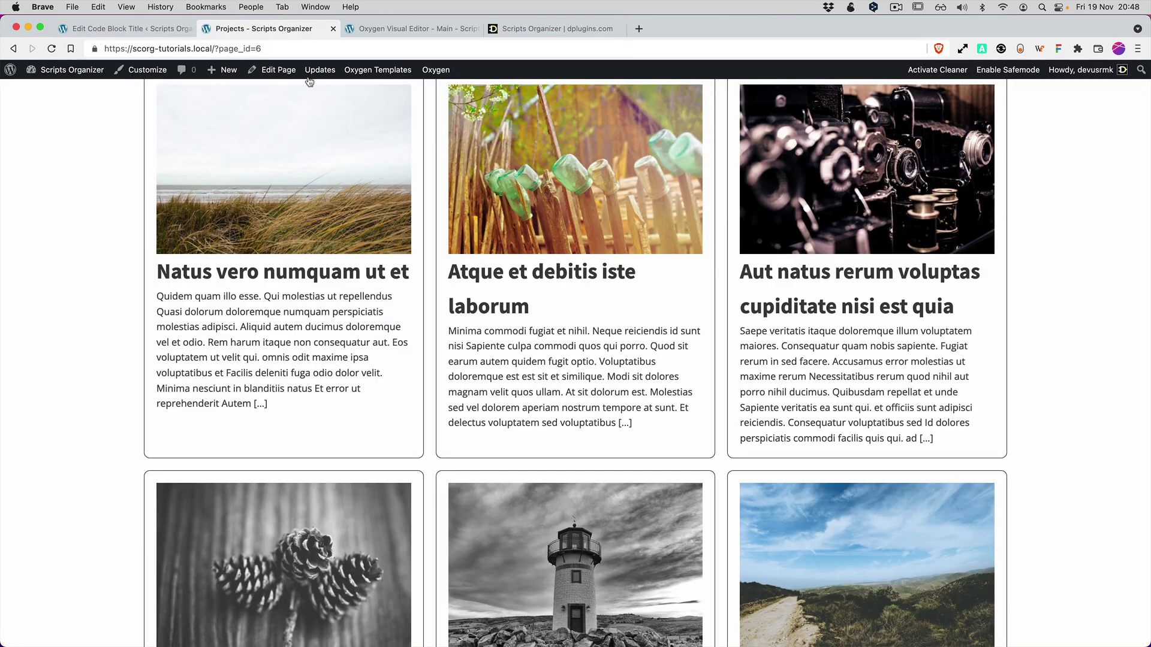
{"action": "key", "text": "super+r"}
{"action": "mouse_move", "coordinate": [1150, 138]}
{"action": "left_mouse_down"}
{"action": "mouse_move", "coordinate": [340, 138]}
{"action": "mouse_move", "coordinate": [1148, 137]}
{"action": "left_mouse_up"}
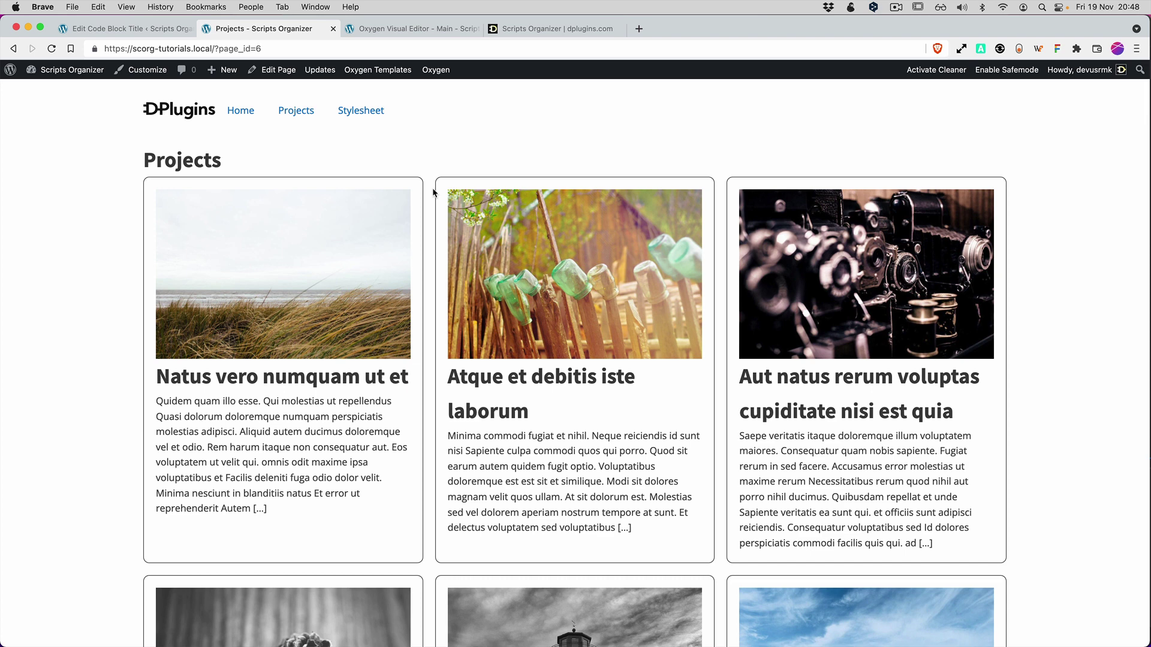
{"action": "left_click", "coordinate": [242, 114]}
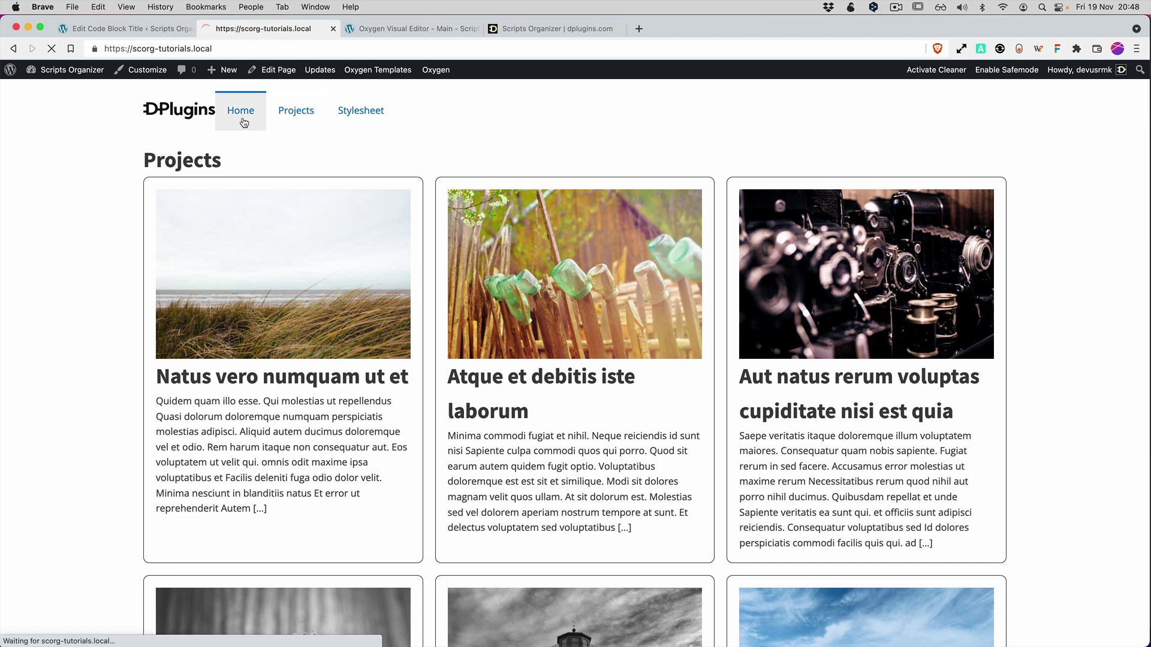
{"action": "scroll", "coordinate": [405, 361], "scroll_direction": "down", "scroll_amount": 2}
{"action": "left_click", "coordinate": [138, 29]}
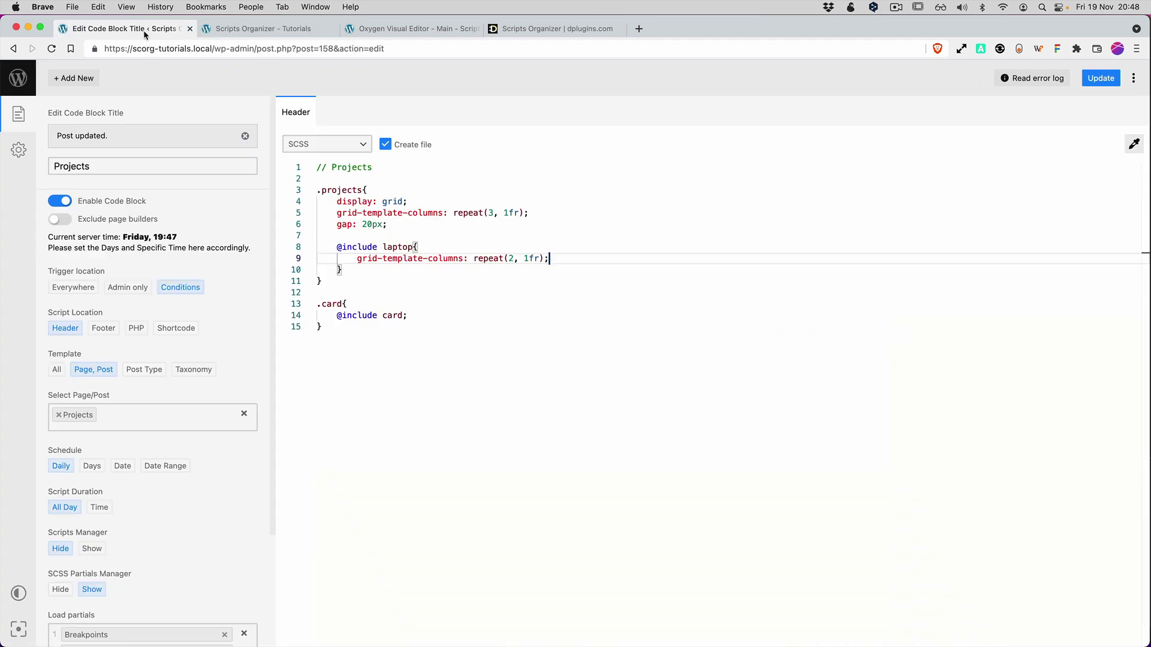
Change the Card partial's border-radius from 10px to 0px.
{"action": "left_click", "coordinate": [20, 151]}
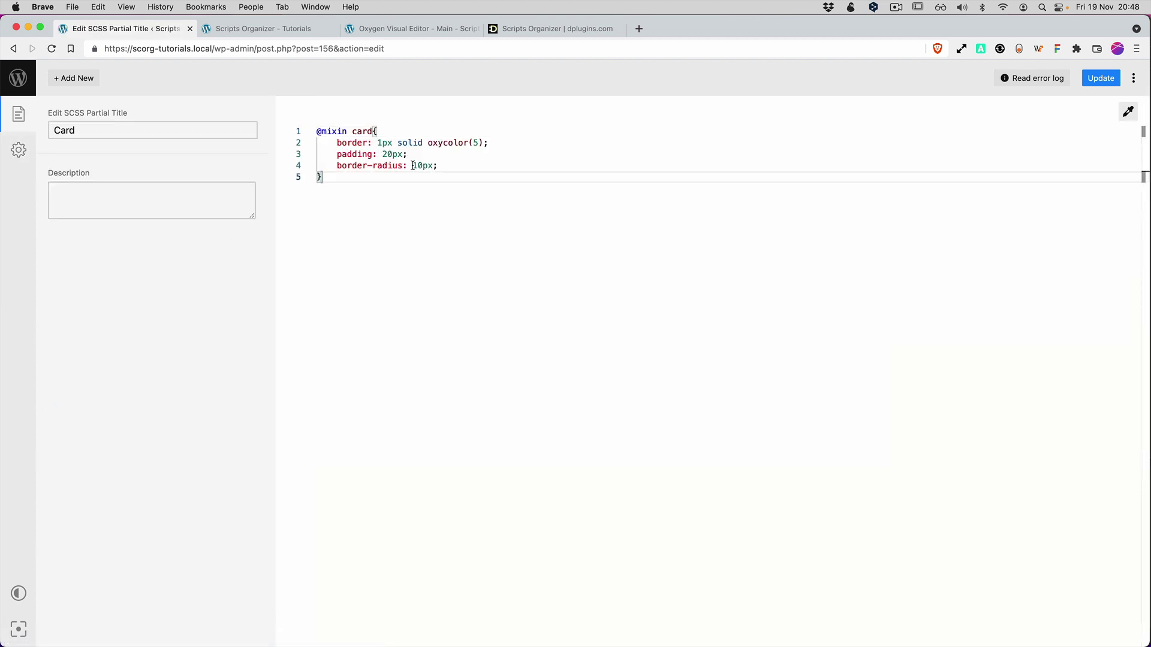
{"action": "double_click", "coordinate": [413, 165]}
{"action": "key", "text": "BackSpace"}
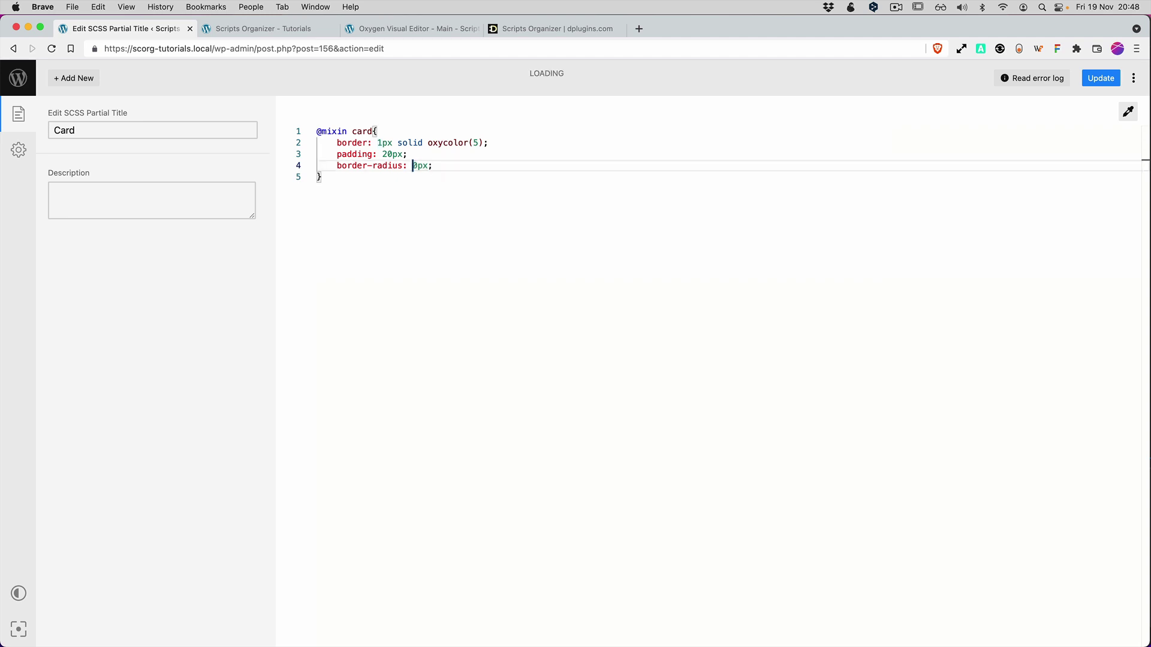
Reload the Home and Projects pages to check the square card corners.
{"action": "left_click", "coordinate": [288, 28]}
{"action": "key", "text": "cmd+r"}
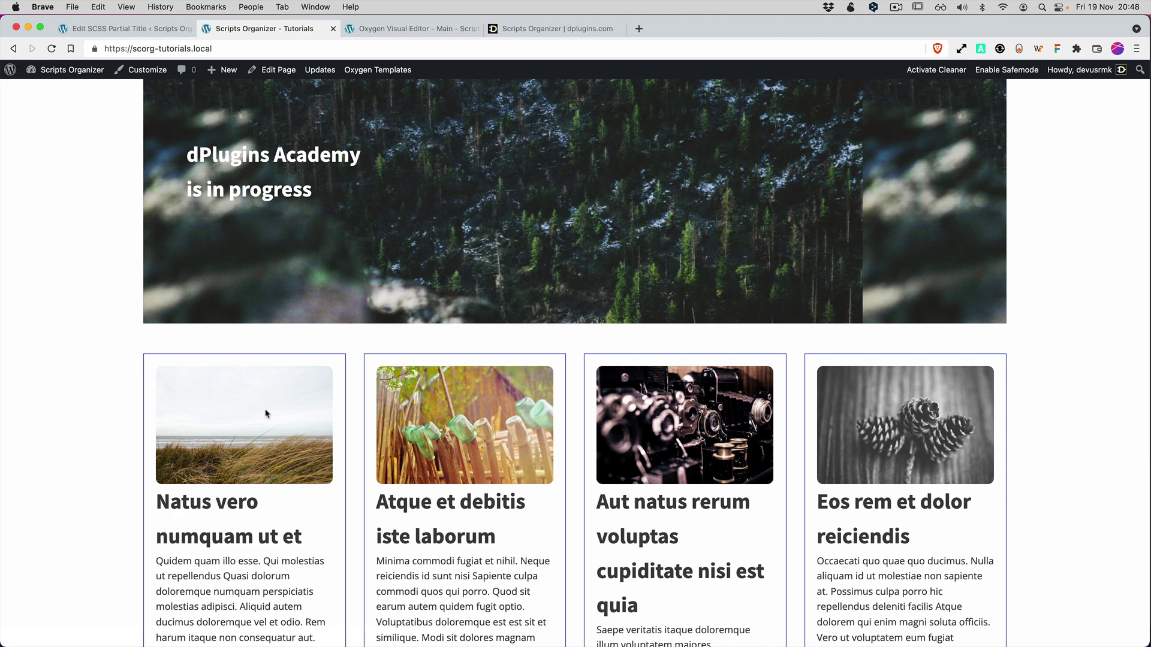
{"action": "scroll", "coordinate": [448, 468], "scroll_direction": "up", "scroll_amount": 5}
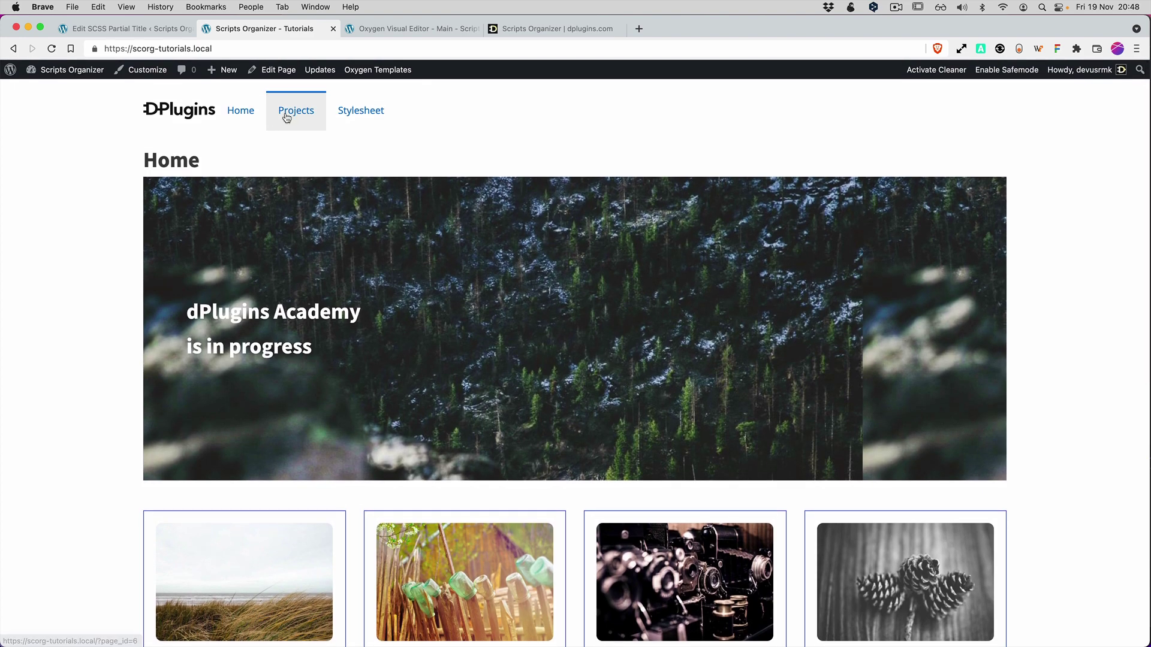
{"action": "left_click", "coordinate": [302, 113]}
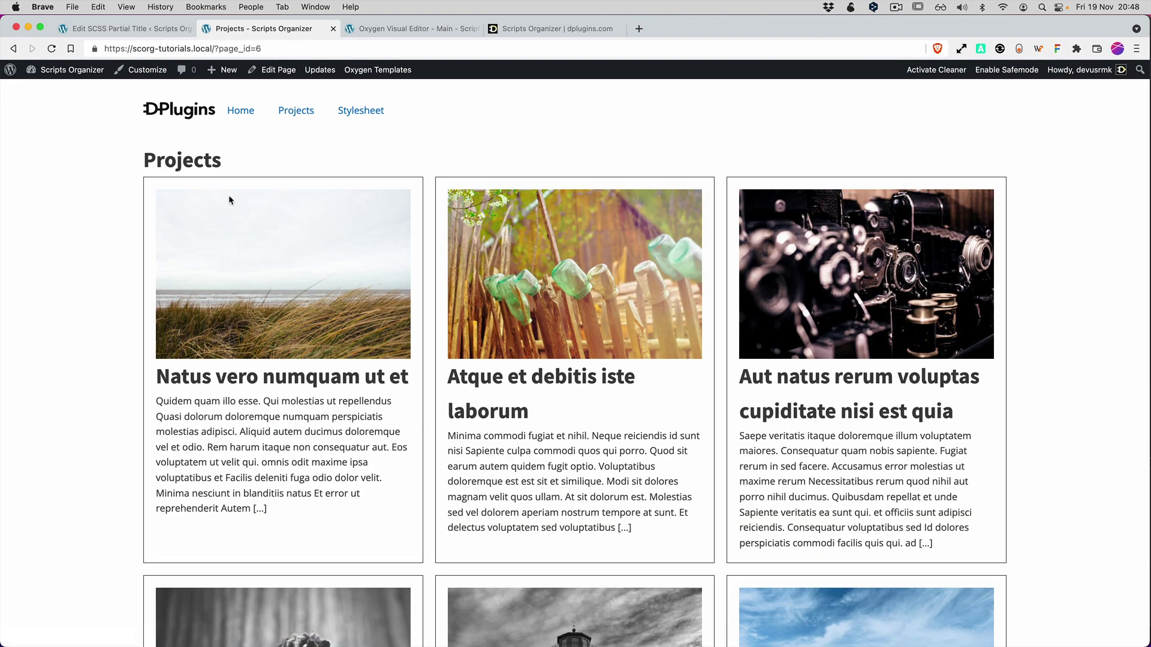
{"action": "scroll", "coordinate": [326, 358], "scroll_direction": "down", "scroll_amount": 5}
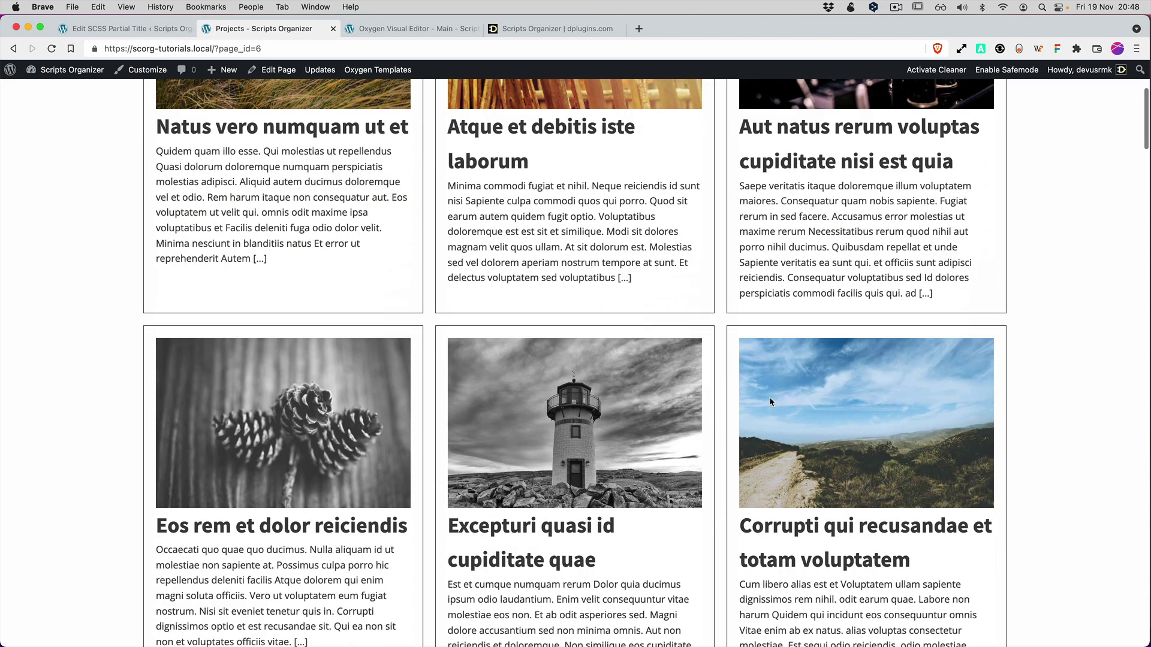
{"action": "scroll", "coordinate": [744, 401], "scroll_direction": "up", "scroll_amount": 5}
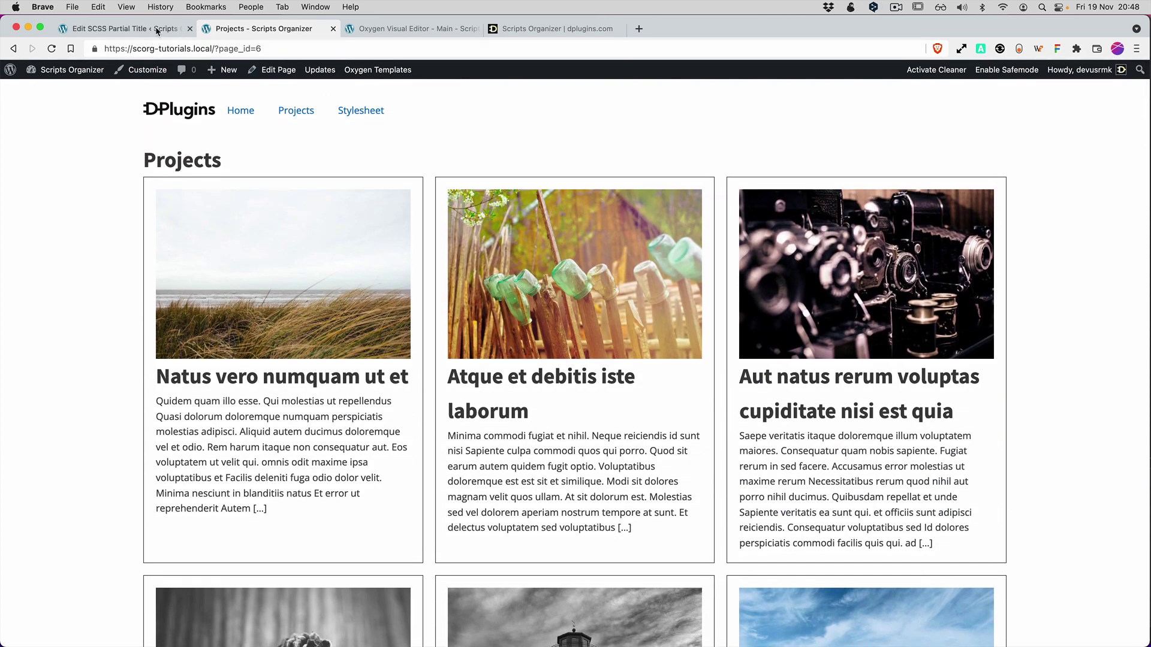
Add 'background-color: lightblue;' to the Card partial.
{"action": "left_click", "coordinate": [162, 28]}
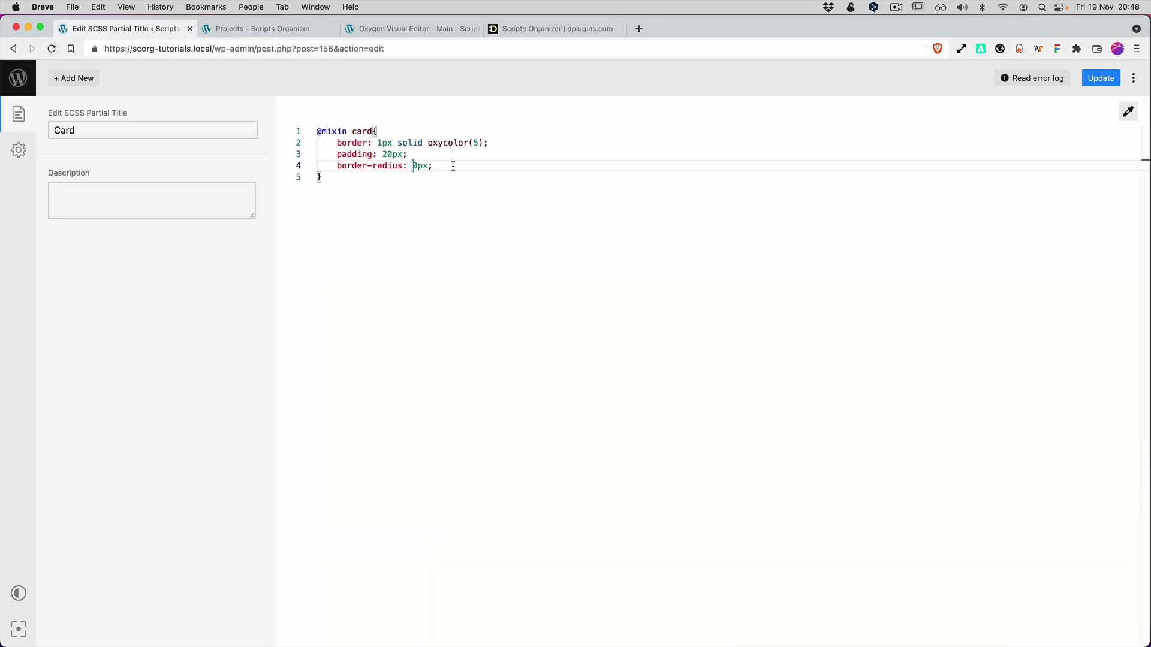
{"action": "key", "text": "Return"}
{"action": "type", "text": "b"}
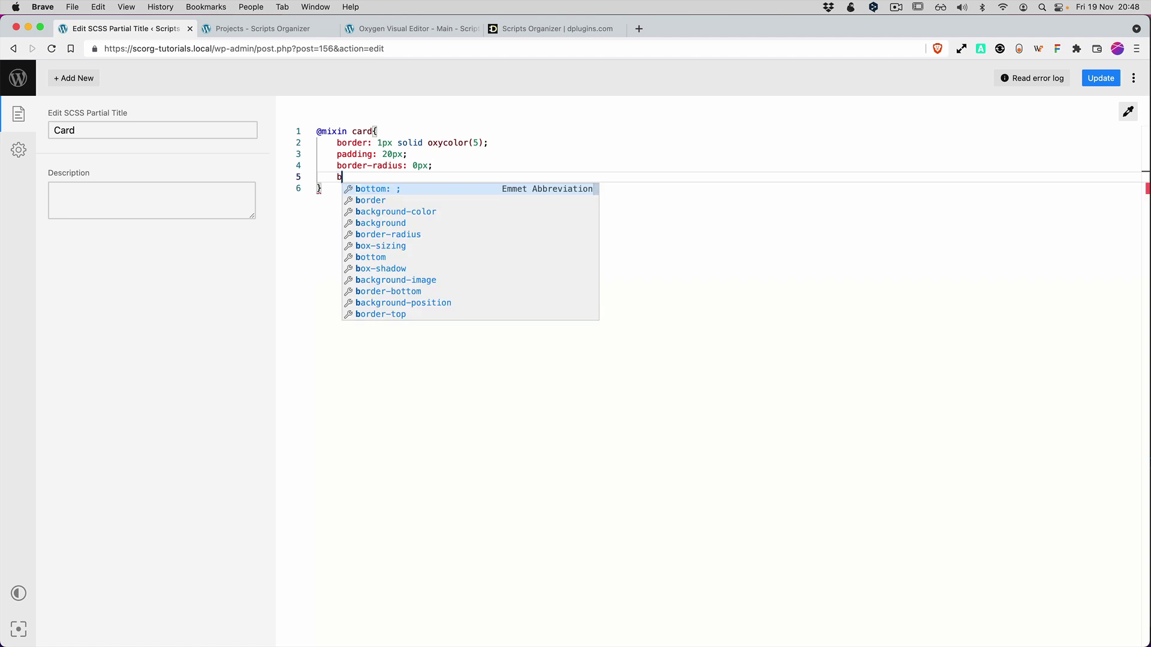
{"action": "key", "text": "Down"}
{"action": "key", "text": "Down"}
{"action": "key", "text": "Return"}
{"action": "type", "text": "li;"}
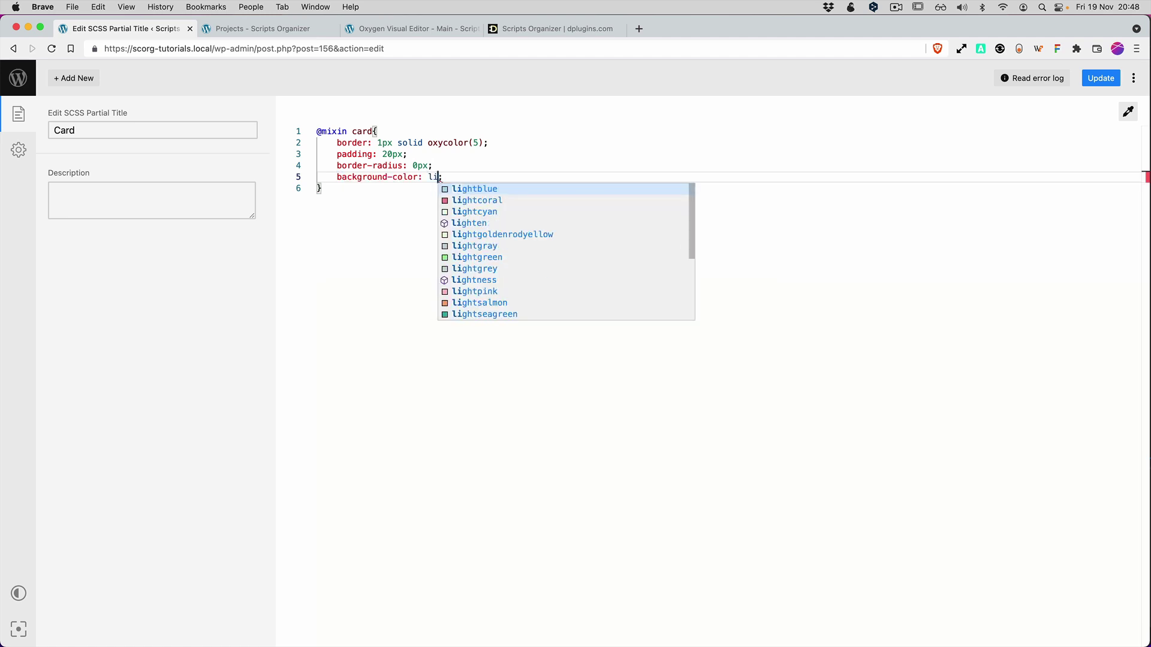
{"action": "key", "text": "Return"}
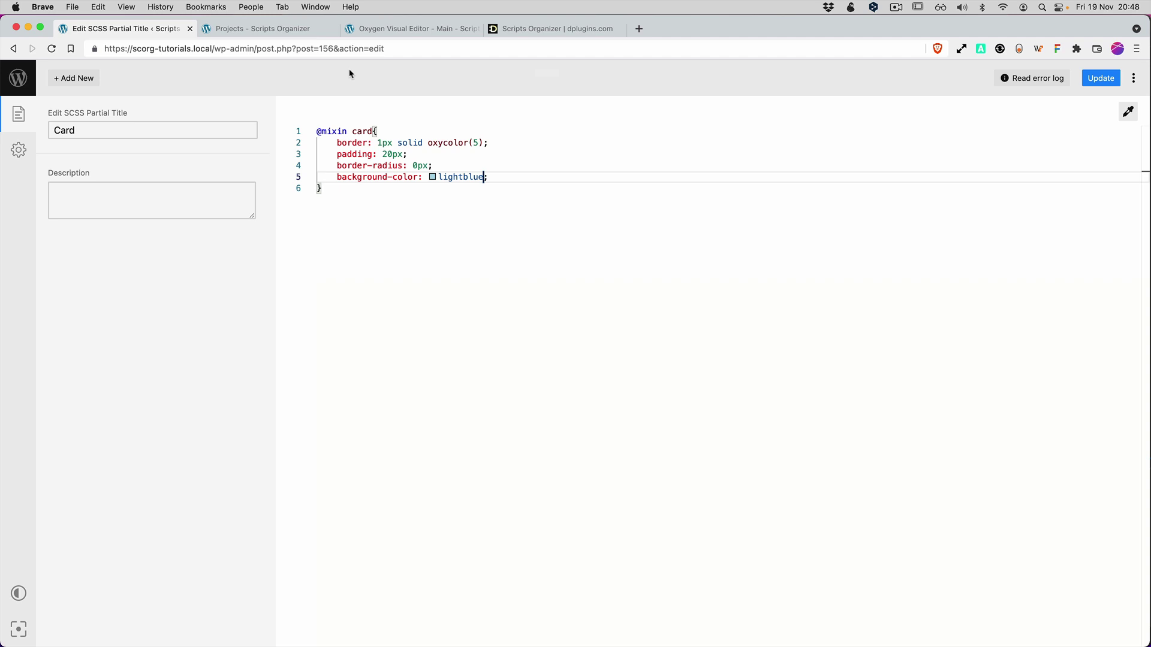
Reload the Projects and Home pages to check the light-blue cards.
{"action": "left_click", "coordinate": [292, 33]}
{"action": "key", "text": "super+r"}
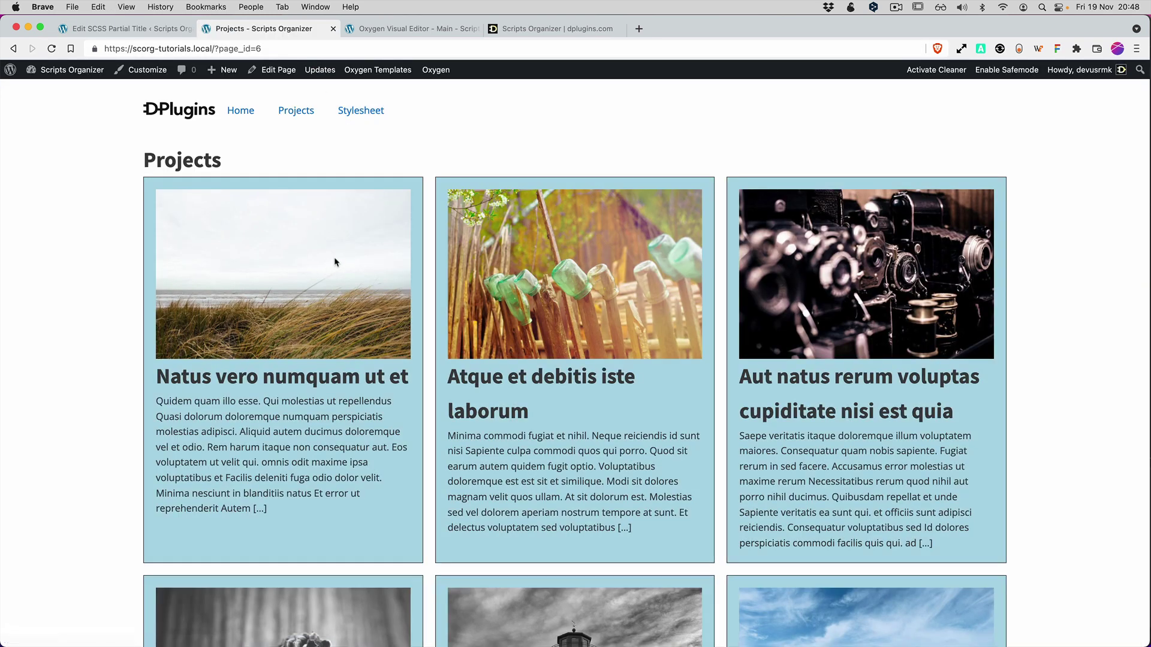
{"action": "scroll", "coordinate": [333, 257], "scroll_direction": "down", "scroll_amount": 15}
{"action": "scroll", "coordinate": [287, 161], "scroll_direction": "up", "scroll_amount": 15}
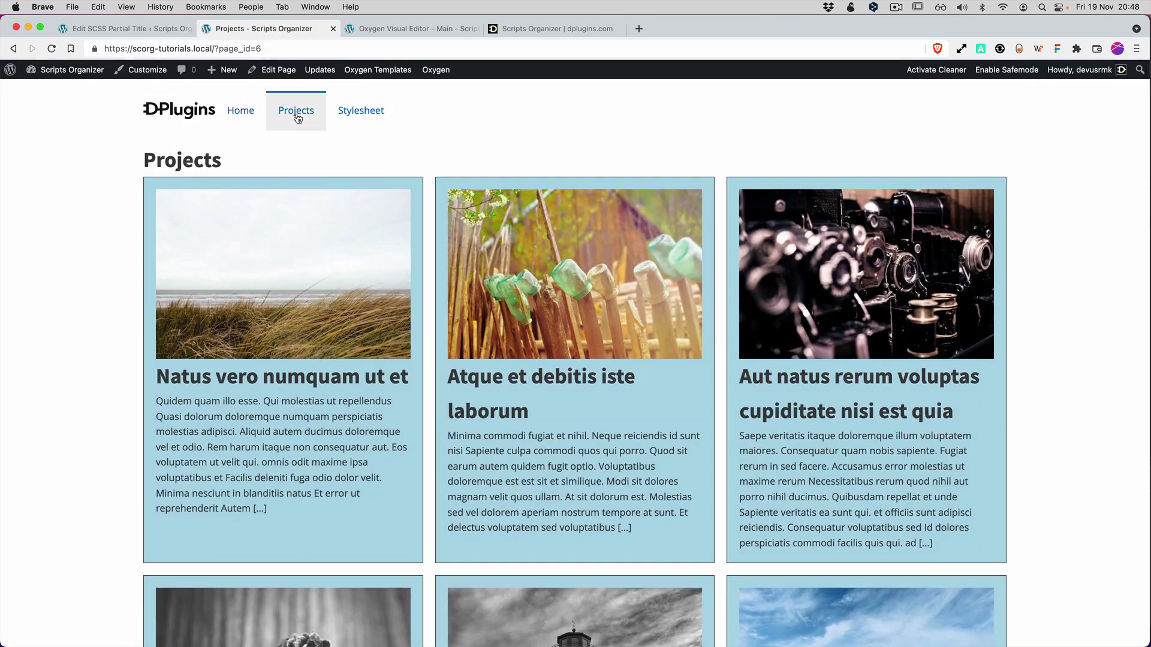
{"action": "left_click", "coordinate": [294, 116]}
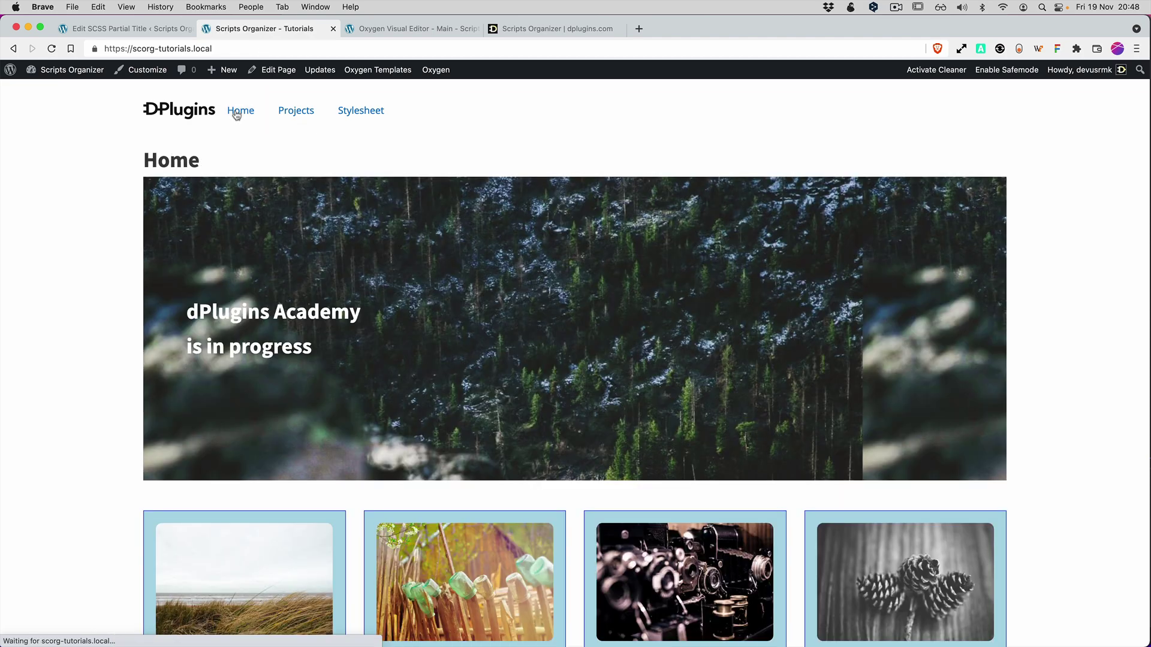
{"action": "scroll", "coordinate": [866, 337], "scroll_direction": "down", "scroll_amount": 6}
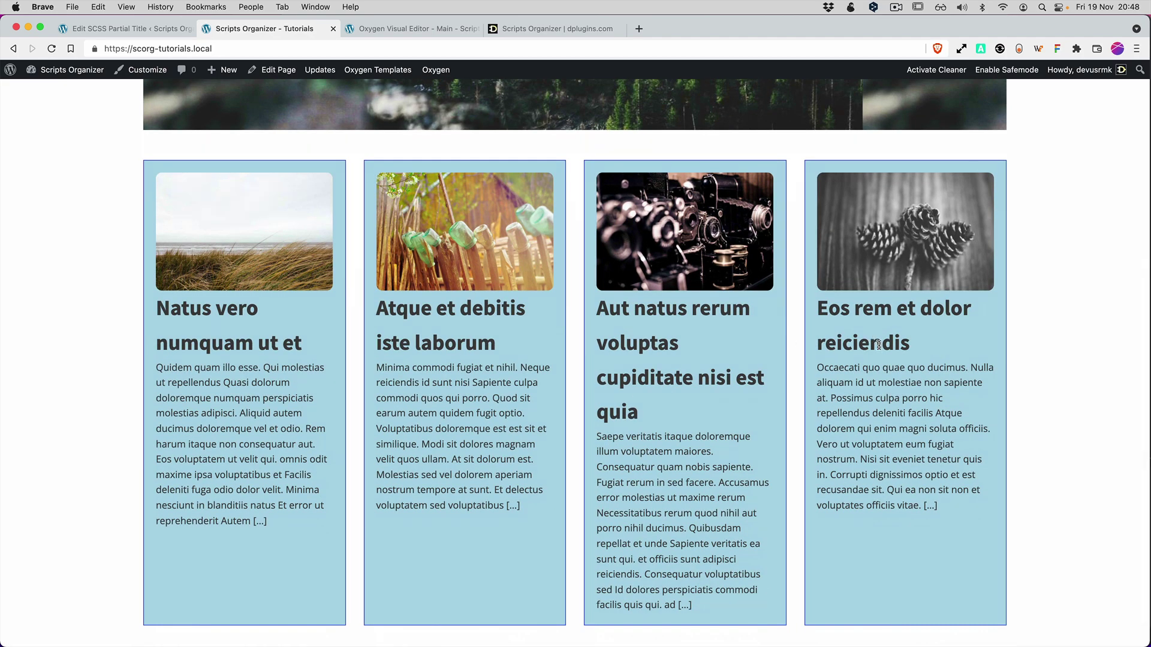
{"action": "scroll", "coordinate": [878, 344], "scroll_direction": "up", "scroll_amount": 6}
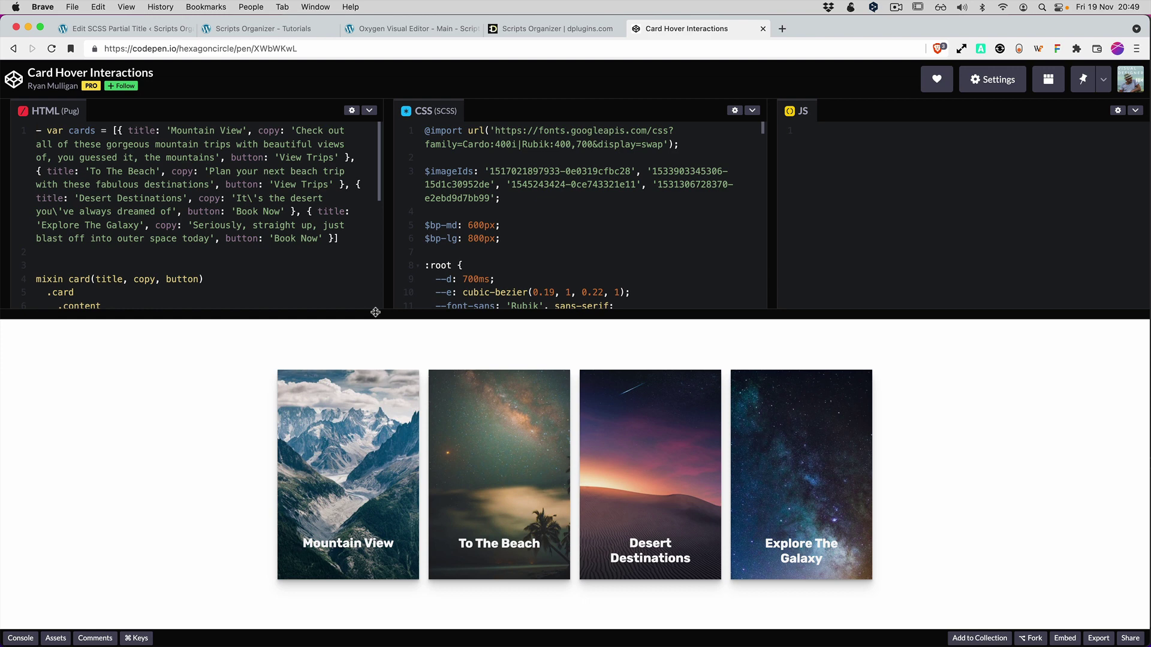
Show the pen's compiled HTML and CSS, then return to the site's Home page.
{"action": "left_click_drag", "start_coordinate": [375, 313], "coordinate": [375, 388]}
{"action": "left_click", "coordinate": [369, 111]}
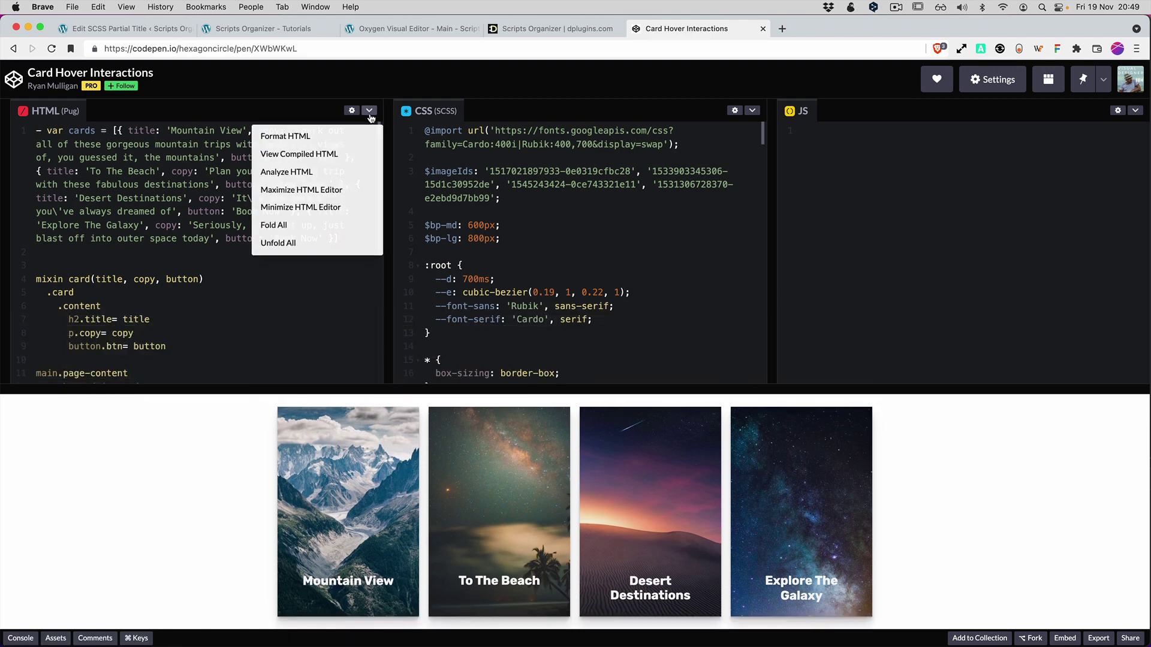
{"action": "left_click", "coordinate": [315, 156]}
{"action": "left_click", "coordinate": [751, 110]}
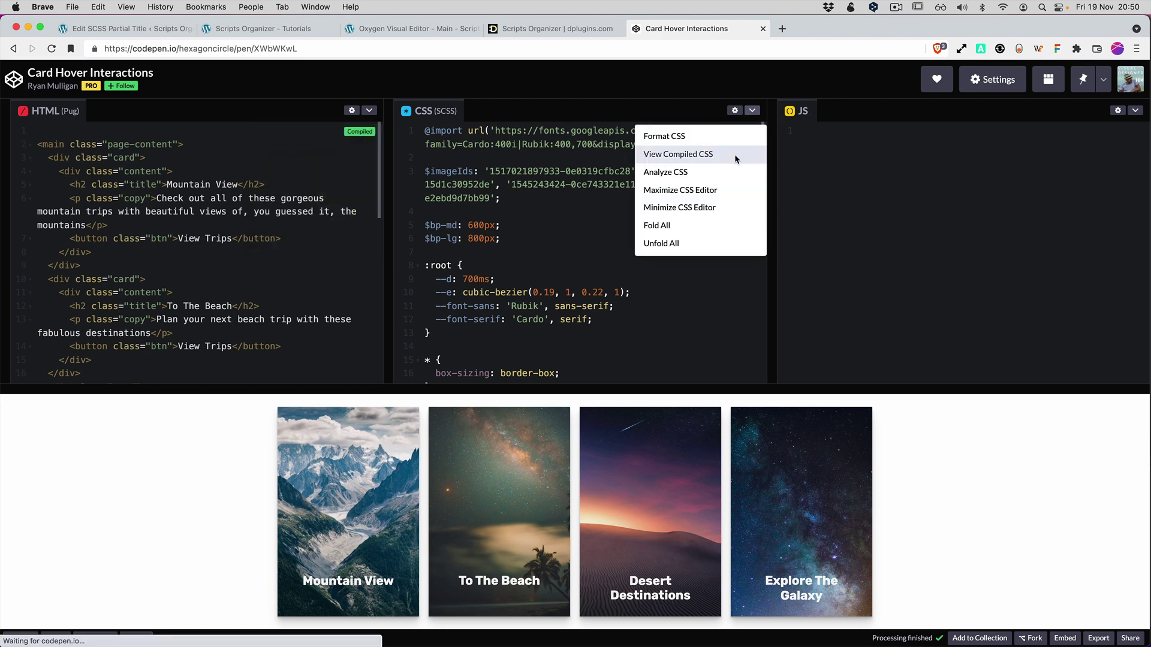
{"action": "left_click", "coordinate": [734, 153]}
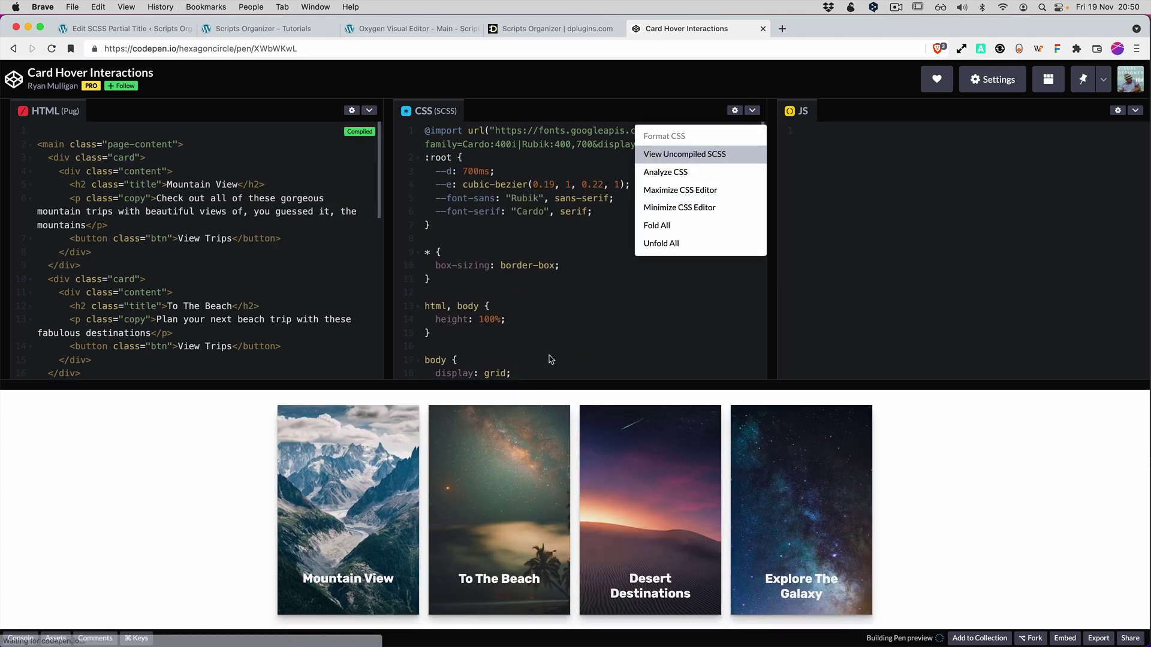
{"action": "left_click", "coordinate": [479, 150]}
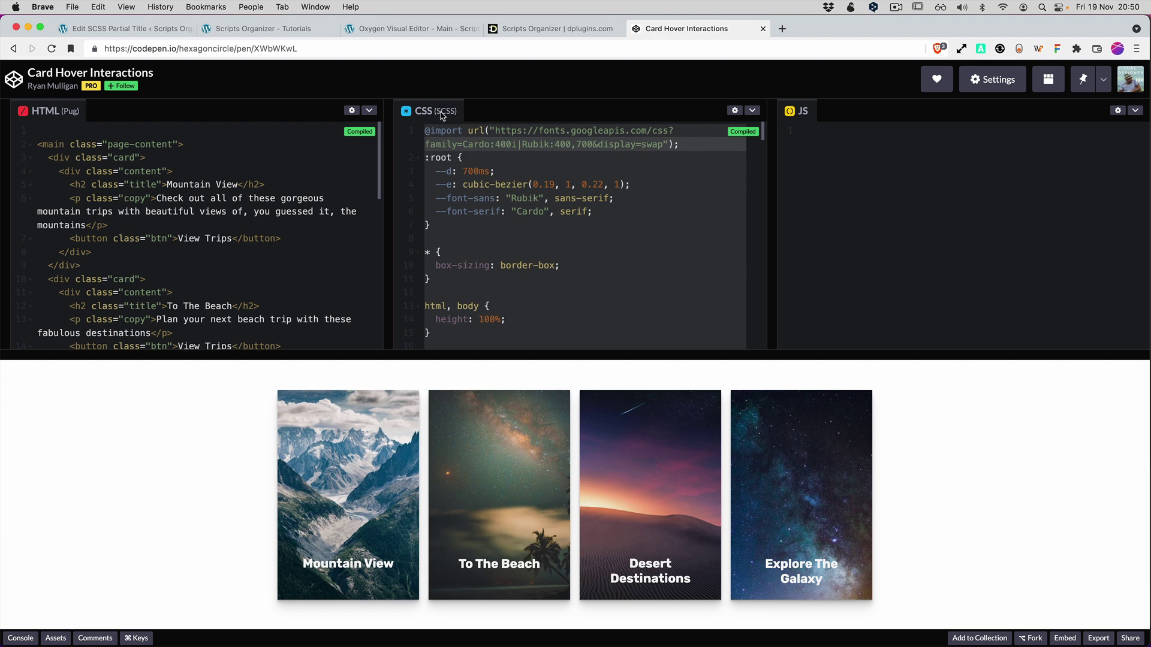
{"action": "left_click", "coordinate": [161, 29]}
{"action": "left_click", "coordinate": [251, 29]}
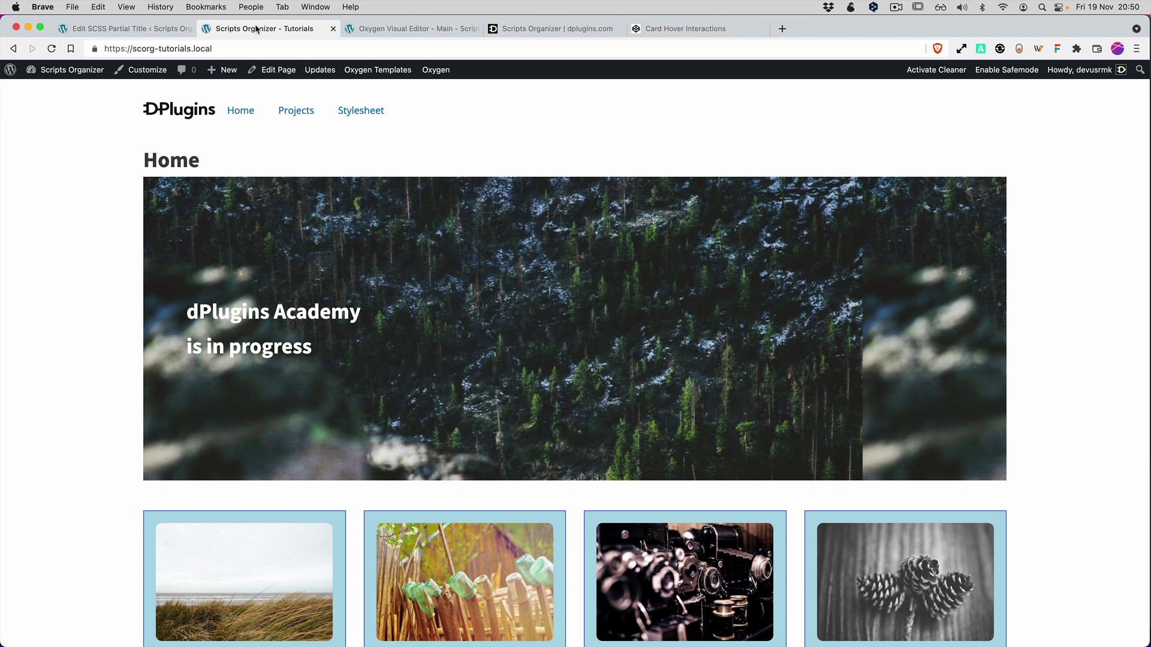
Review stylesheet-example in Oxygen's Uncategorized stylesheets, then bring up the site pages list to edit Stylesheet.
{"action": "left_click", "coordinate": [434, 31]}
{"action": "mouse_move", "coordinate": [978, 76]}
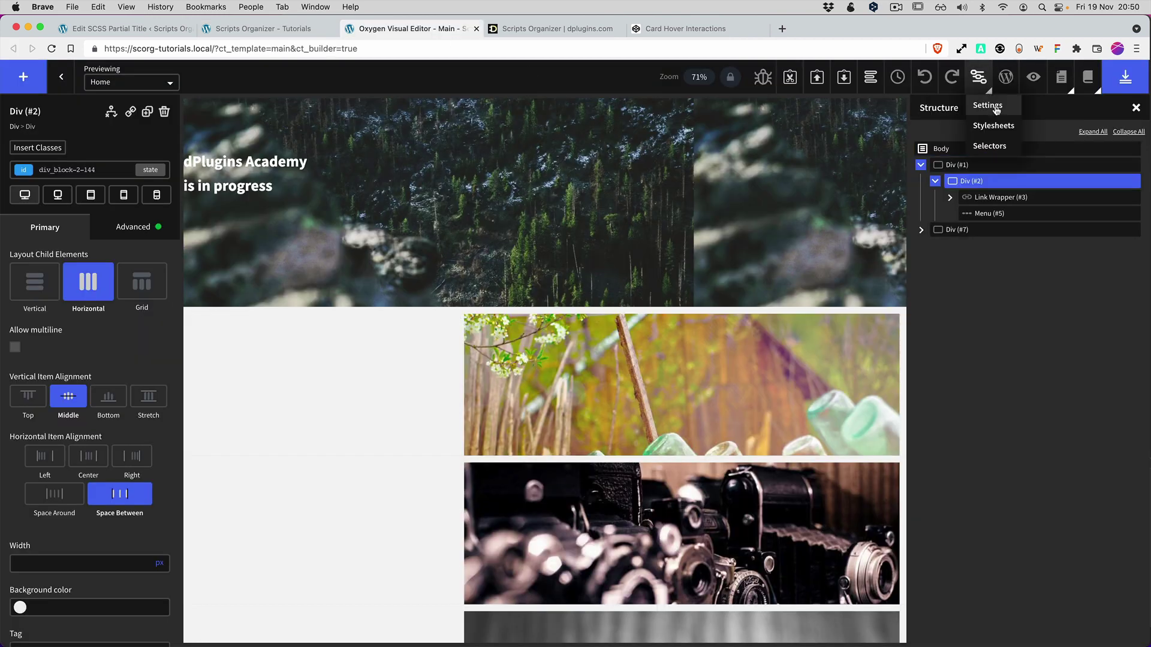
{"action": "left_click", "coordinate": [993, 126]}
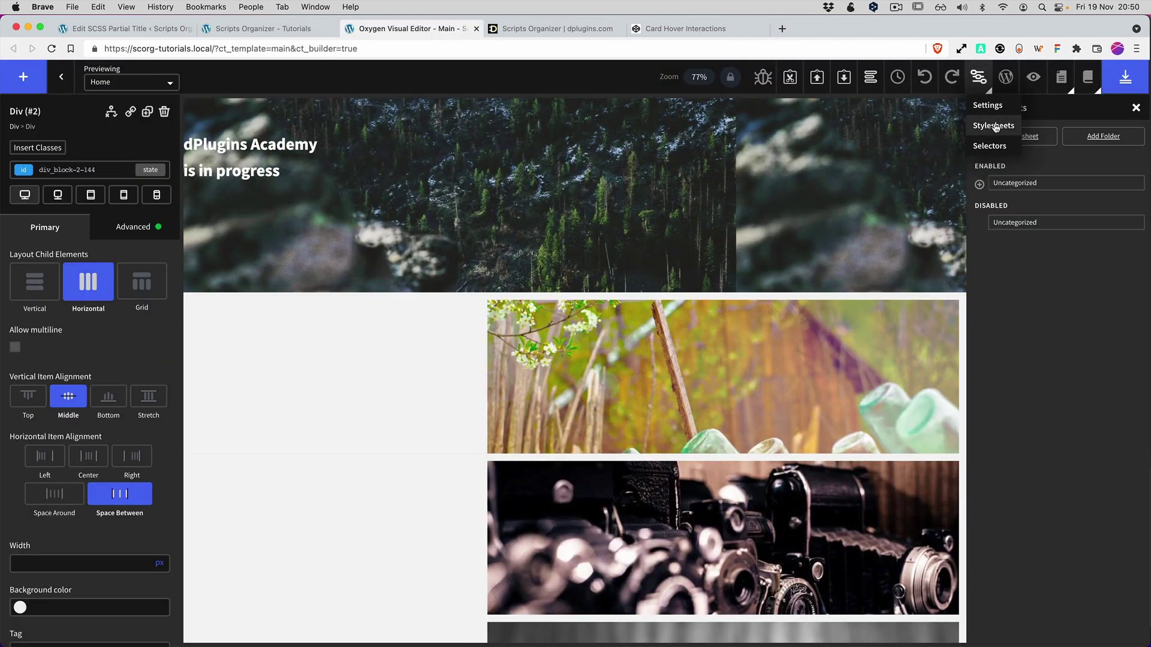
{"action": "left_click", "coordinate": [1022, 183]}
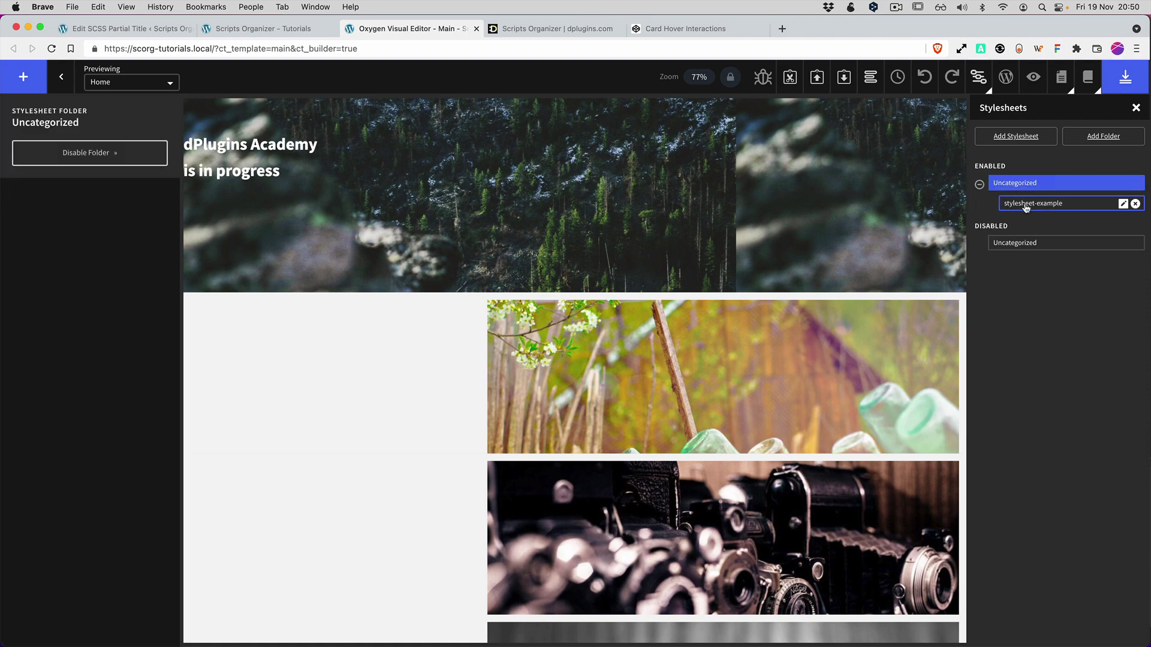
{"action": "left_click", "coordinate": [1028, 203]}
{"action": "scroll", "coordinate": [252, 252], "scroll_direction": "down", "scroll_amount": 15}
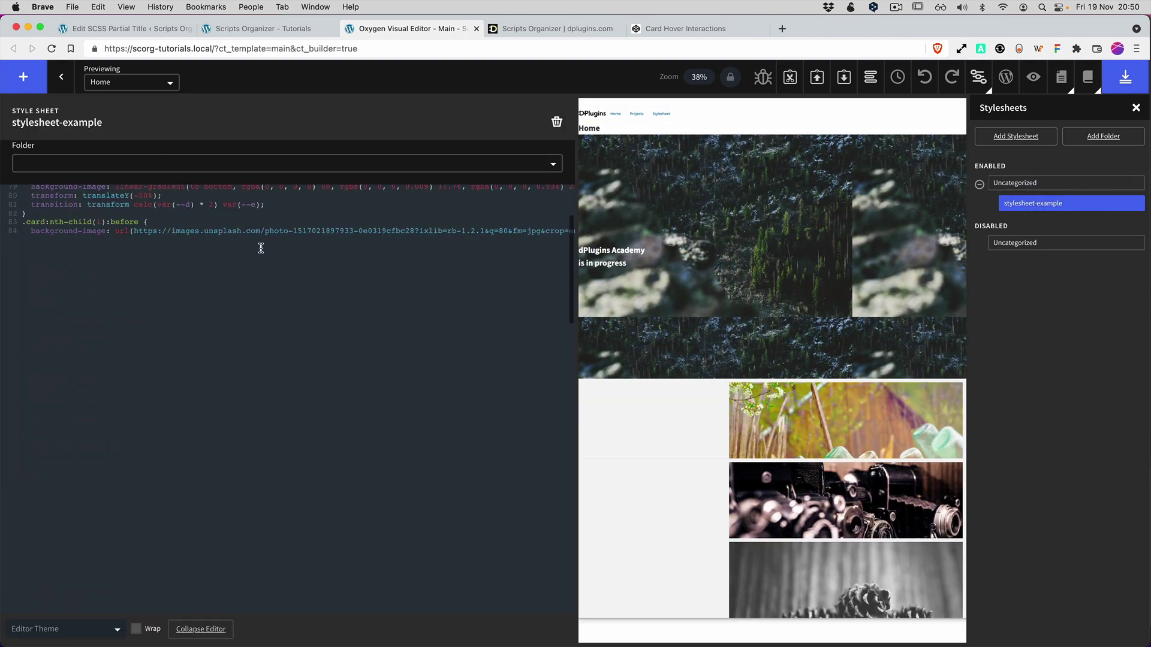
{"action": "scroll", "coordinate": [252, 258], "scroll_direction": "up", "scroll_amount": 15}
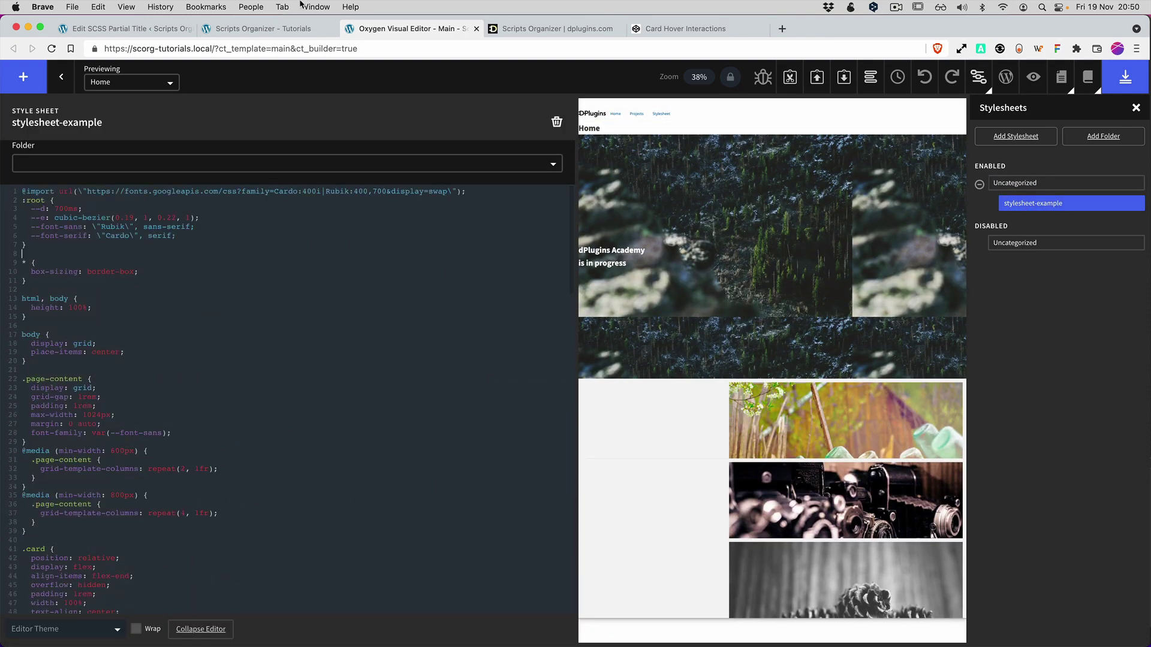
{"action": "left_click", "coordinate": [1060, 81]}
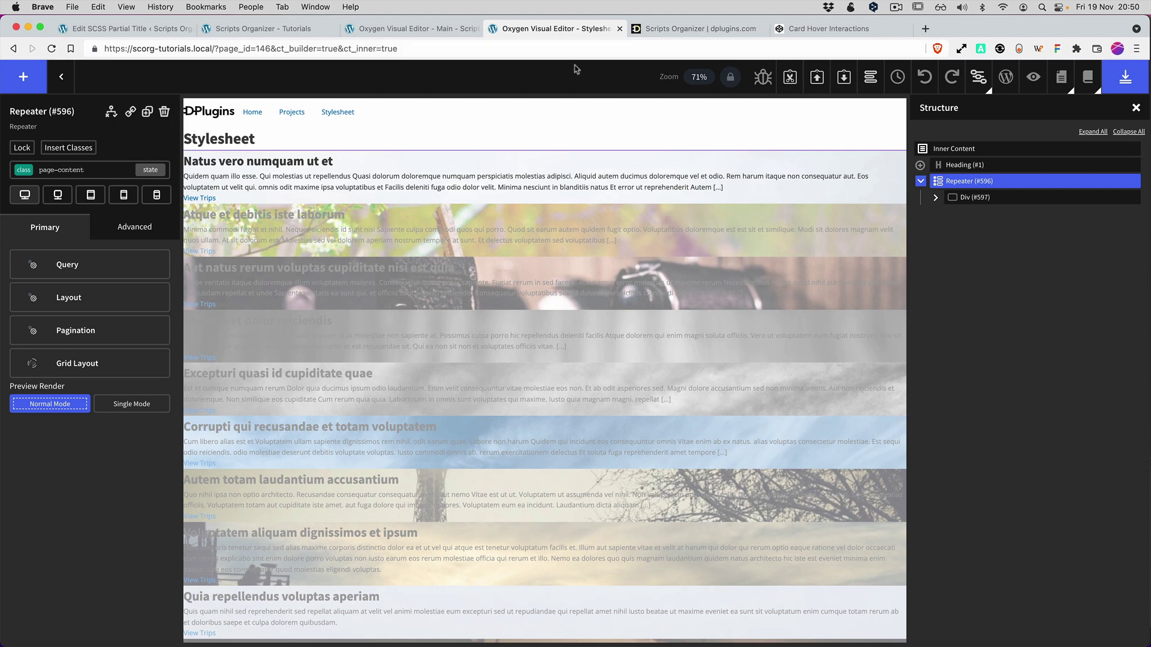
Load the live Stylesheet page in its own tab, then return to the Oxygen Stylesheet builder tab.
{"action": "left_click", "coordinate": [833, 29]}
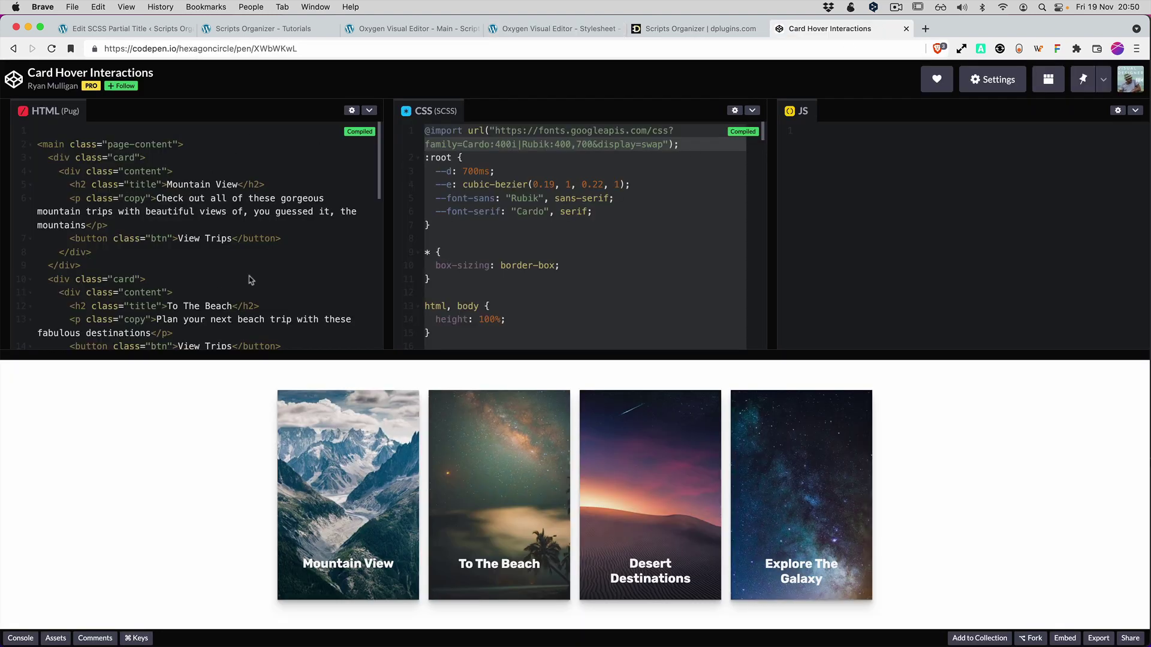
{"action": "left_click", "coordinate": [264, 29]}
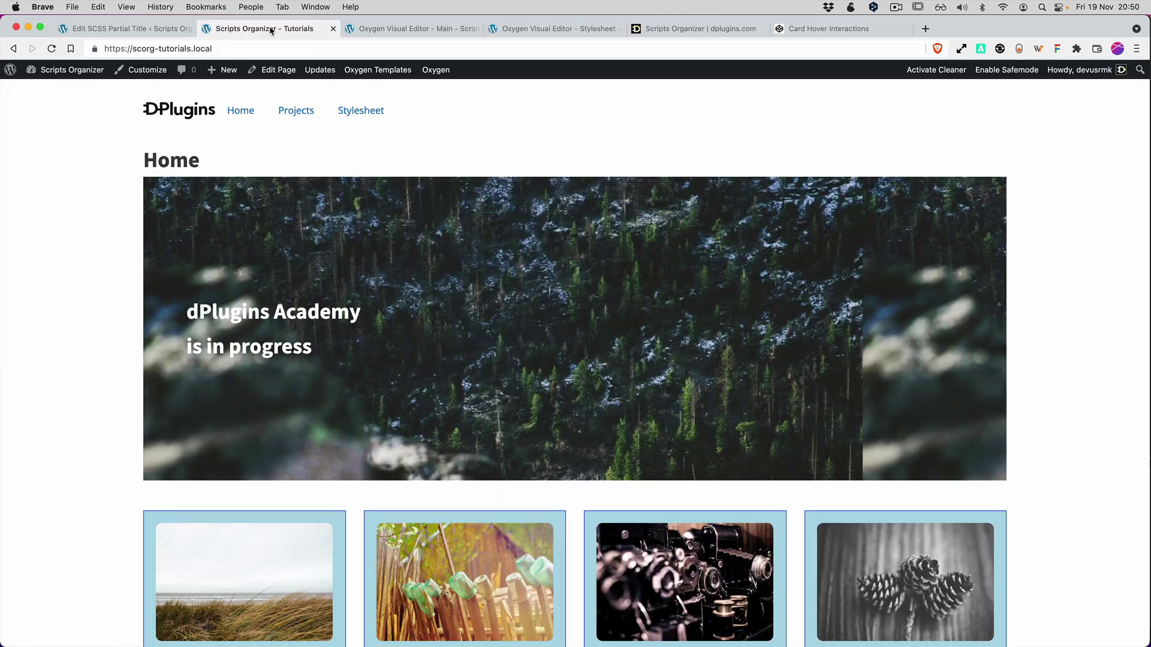
{"action": "left_click", "coordinate": [362, 111]}
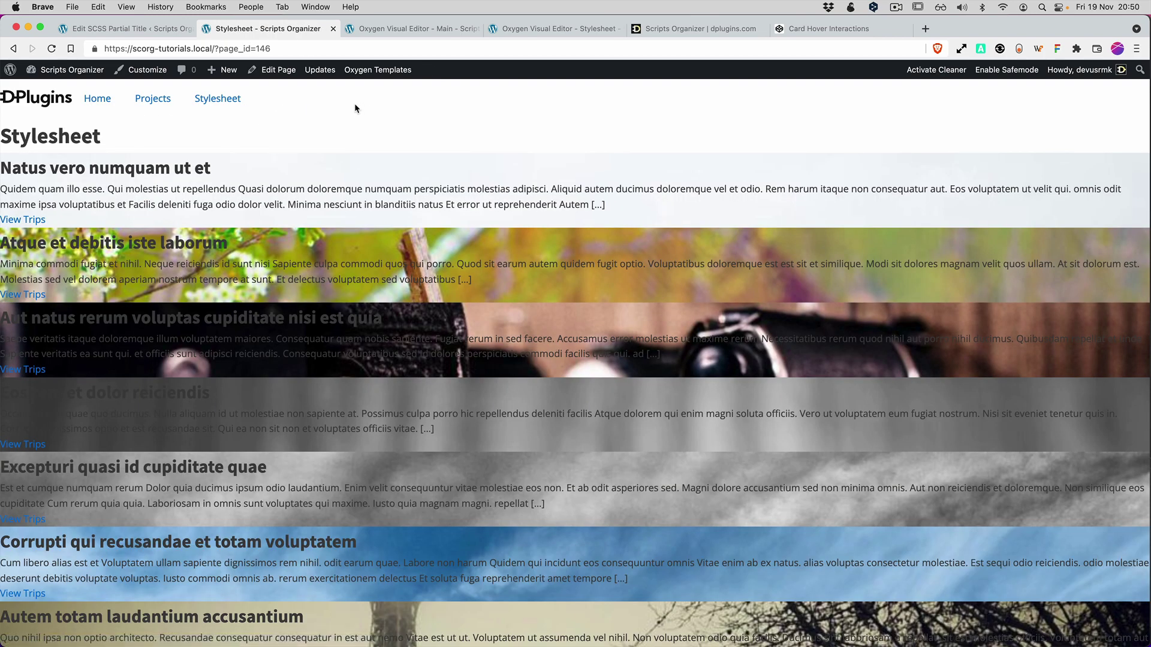
{"action": "left_click", "coordinate": [124, 29]}
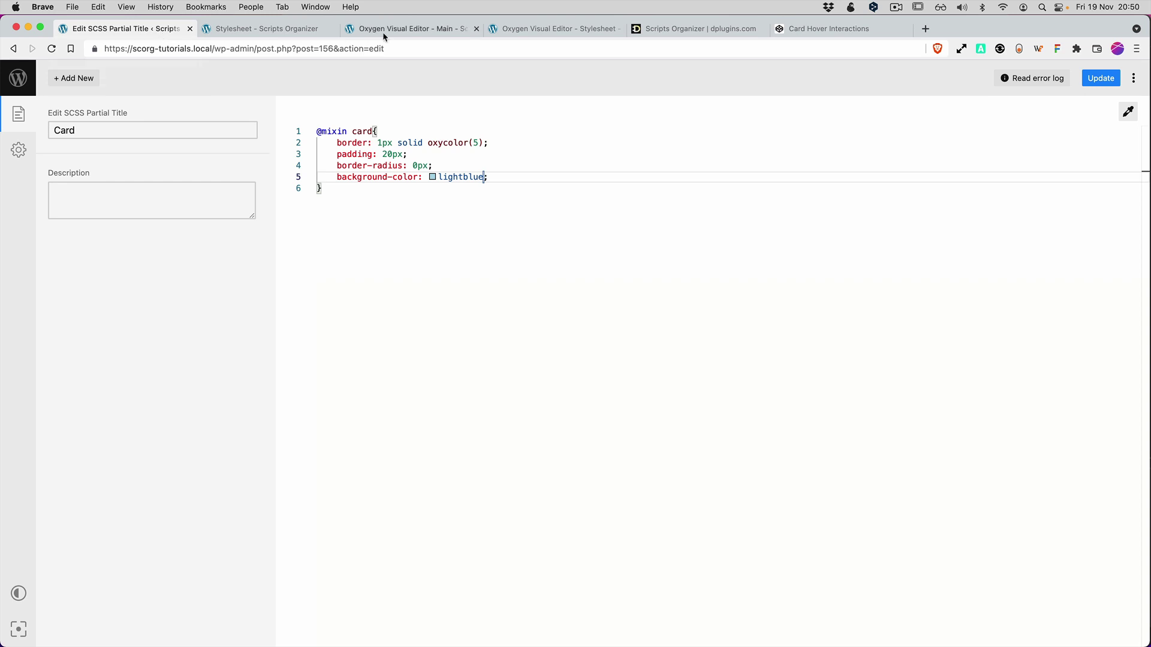
{"action": "left_click", "coordinate": [566, 29]}
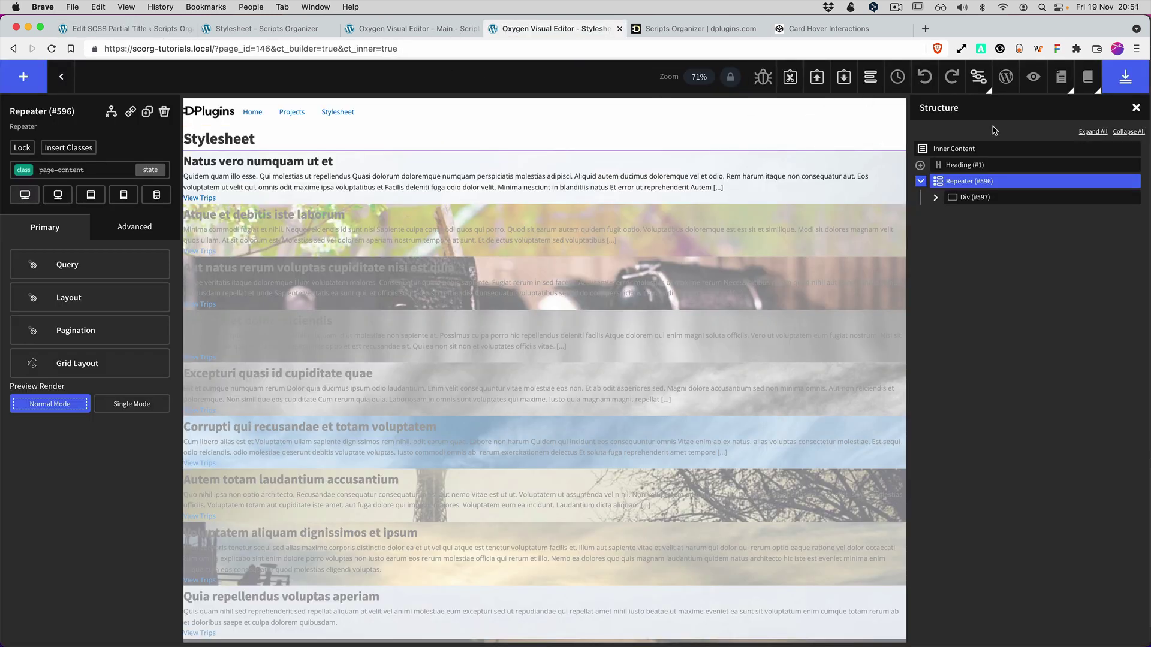
{"action": "mouse_move", "coordinate": [980, 82]}
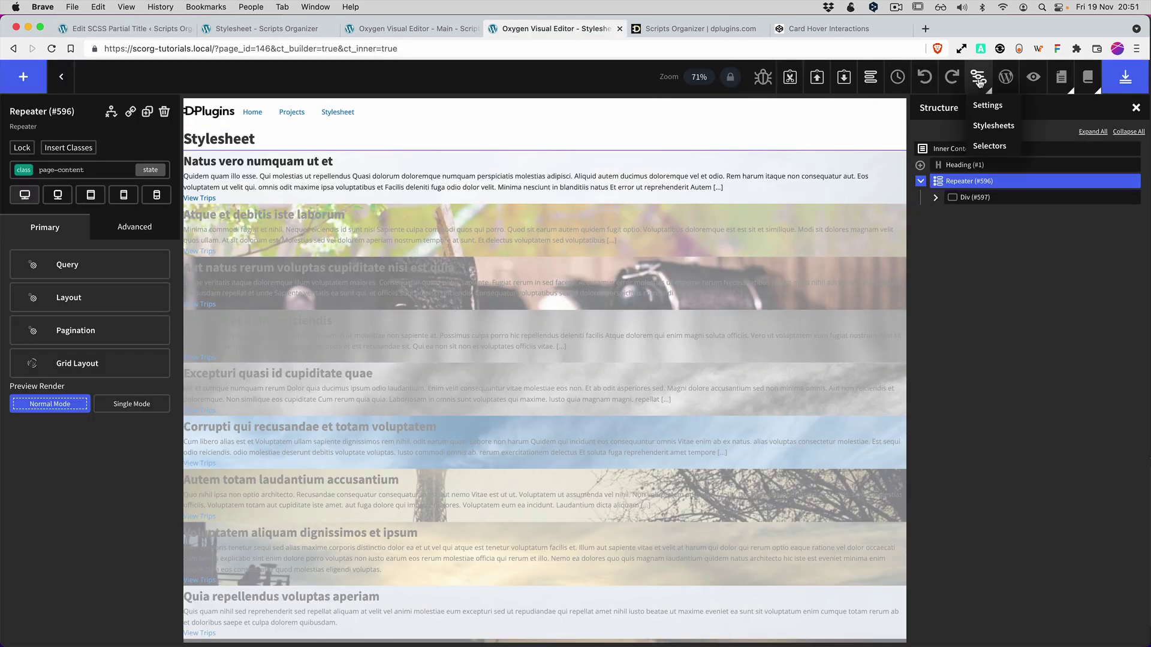
Open stylesheet-example from Oxygen's Stylesheets list and comment out all of its code.
{"action": "left_click", "coordinate": [990, 125]}
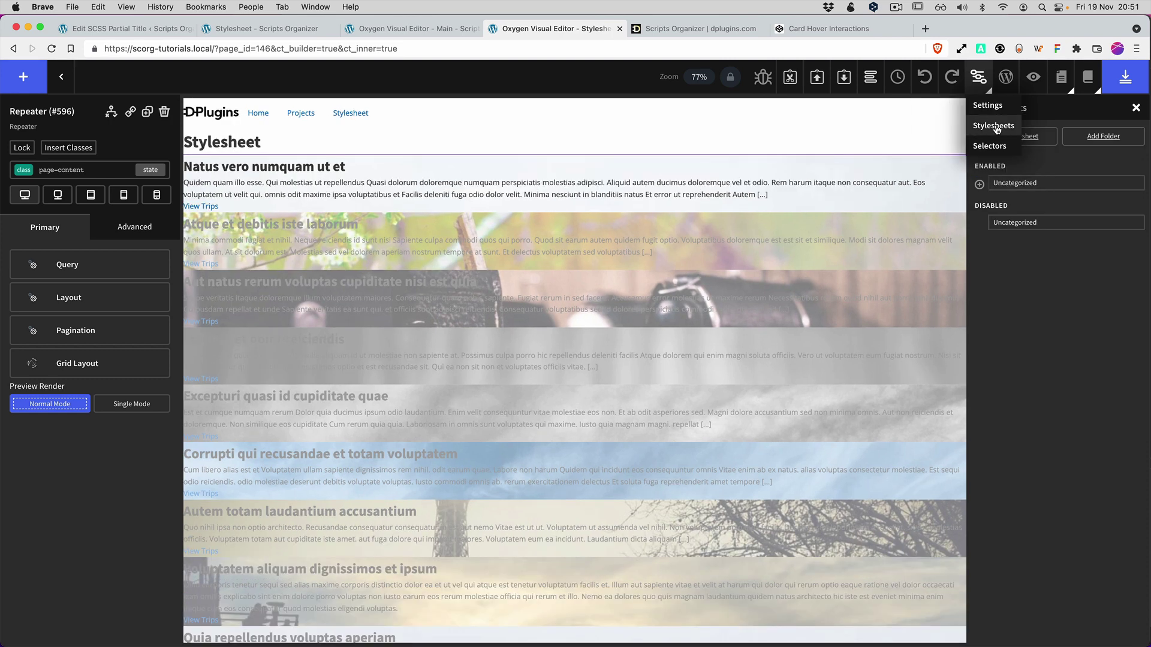
{"action": "left_click", "coordinate": [992, 182]}
{"action": "left_click", "coordinate": [1033, 203]}
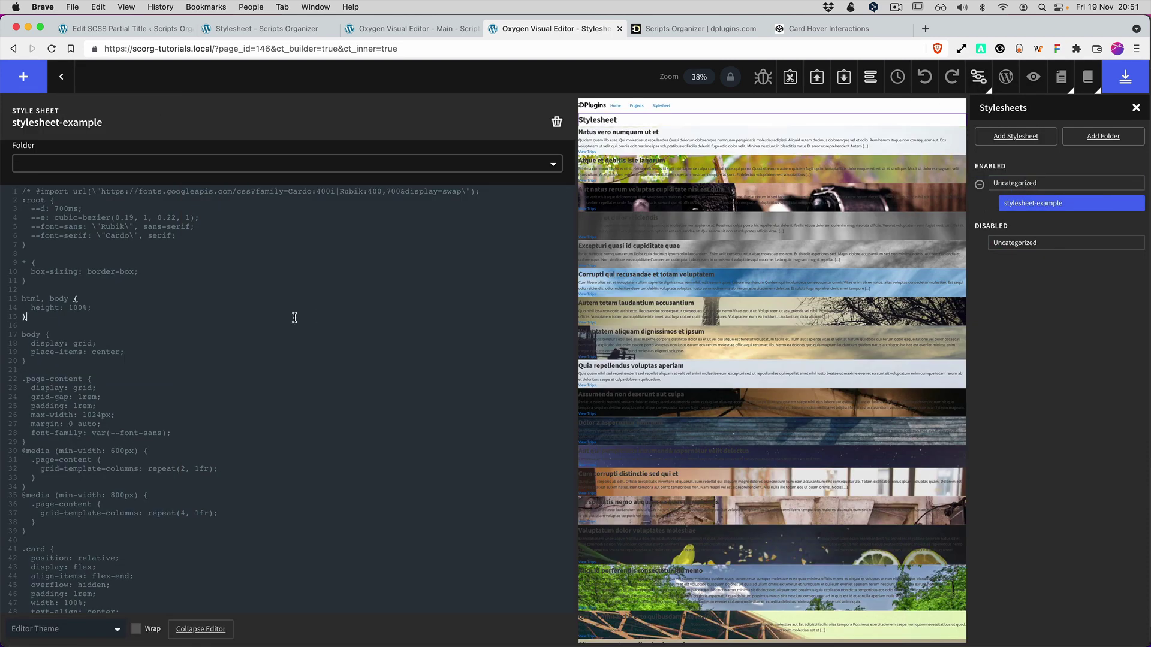
{"action": "key", "text": "super+a"}
{"action": "key", "text": "super+slash"}
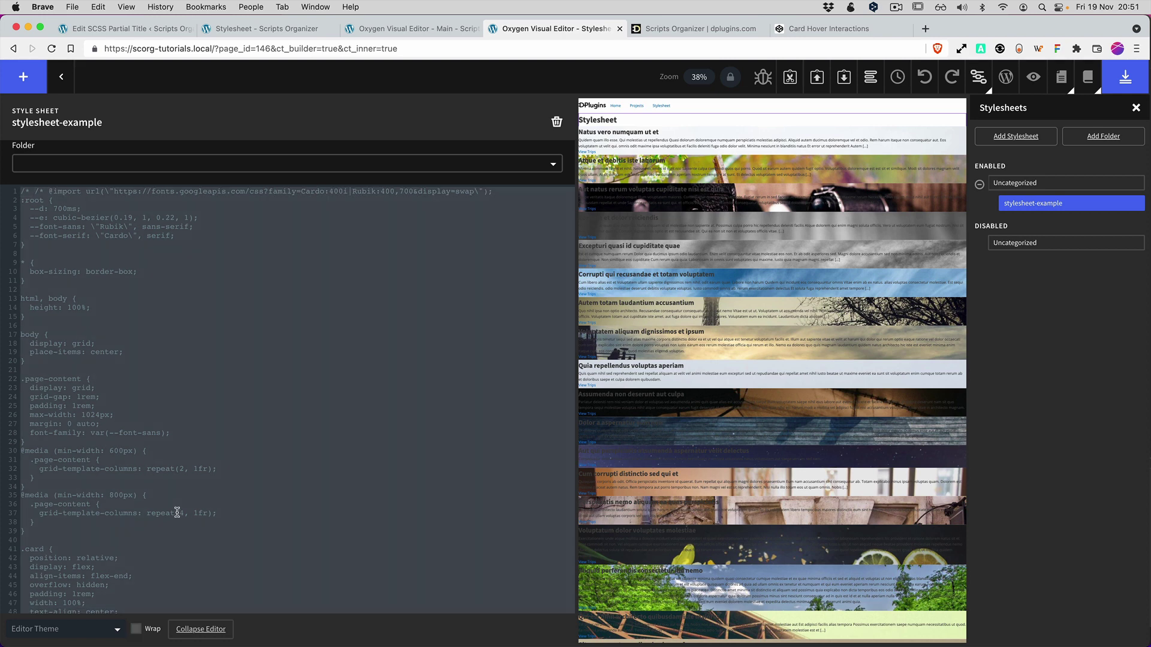
{"action": "key", "text": "Down"}
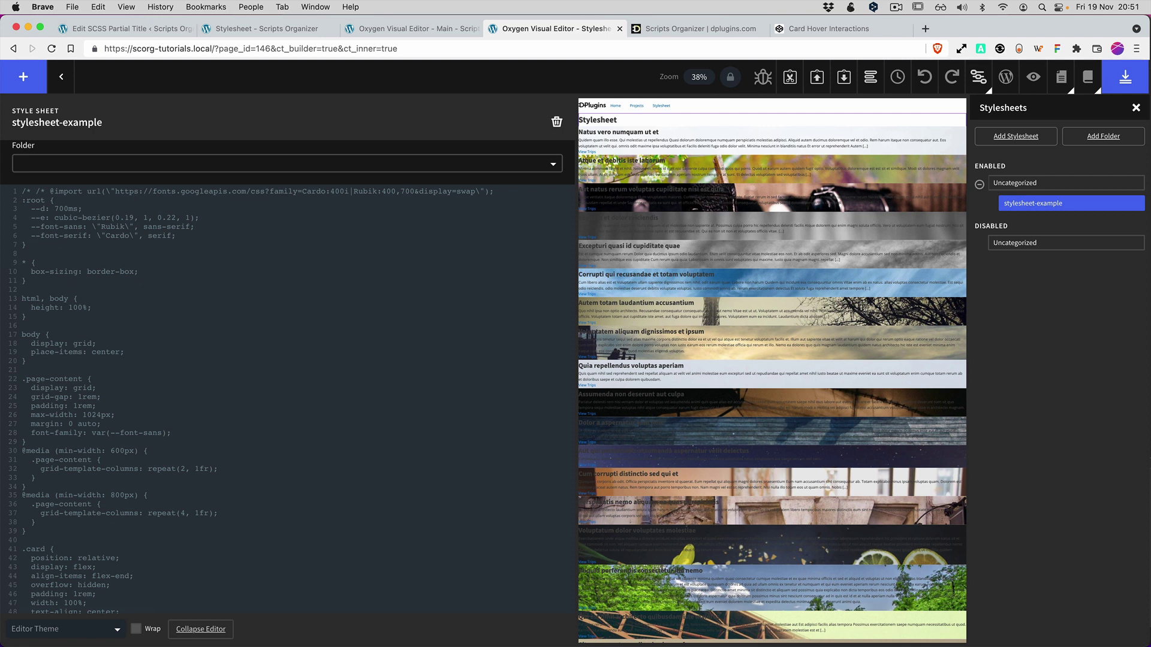
Remove the duplicate comment opener, then delete all the stylesheet code.
{"action": "left_click_drag", "start_coordinate": [37, 194], "coordinate": [2, 192]}
{"action": "key", "text": "BackSpace"}
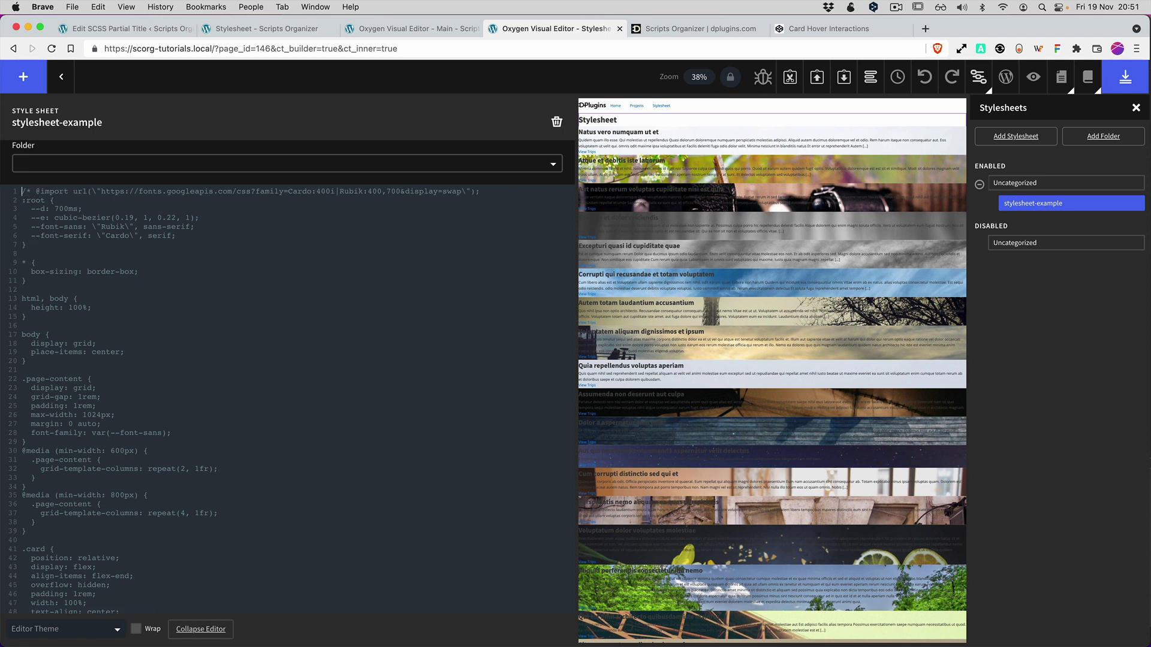
{"action": "key", "text": "super+a"}
{"action": "key", "text": "super+c"}
{"action": "key", "text": "BackSpace"}
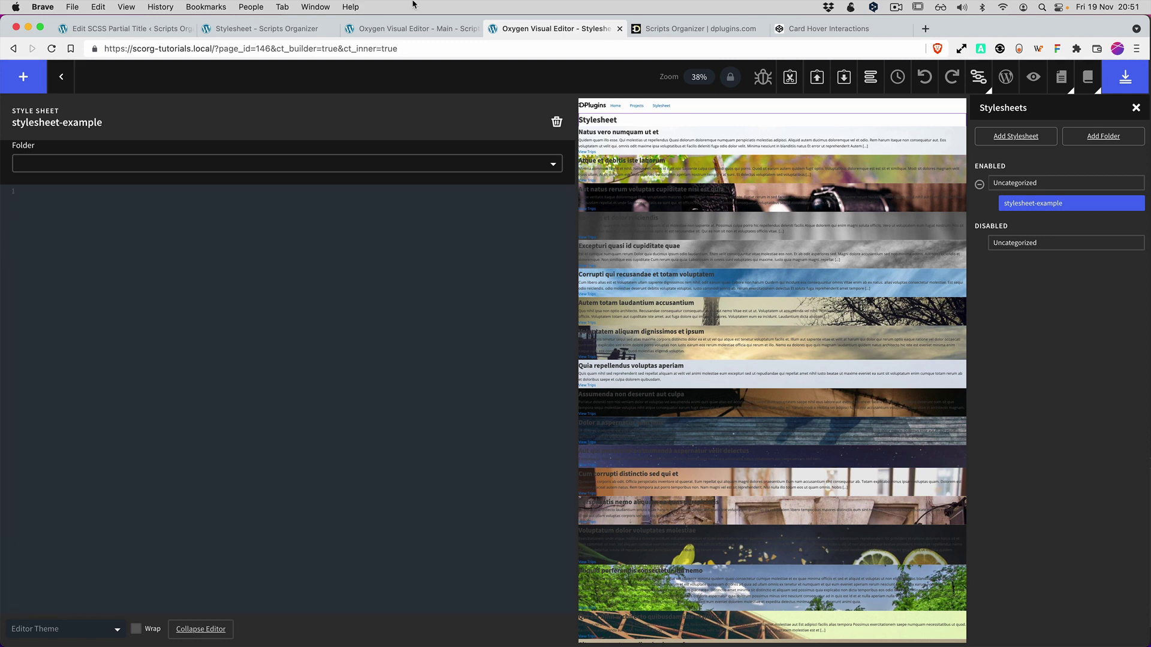
Check the CodePen demo, return to the builder, and close the Main template builder tab.
{"action": "left_click", "coordinate": [826, 29]}
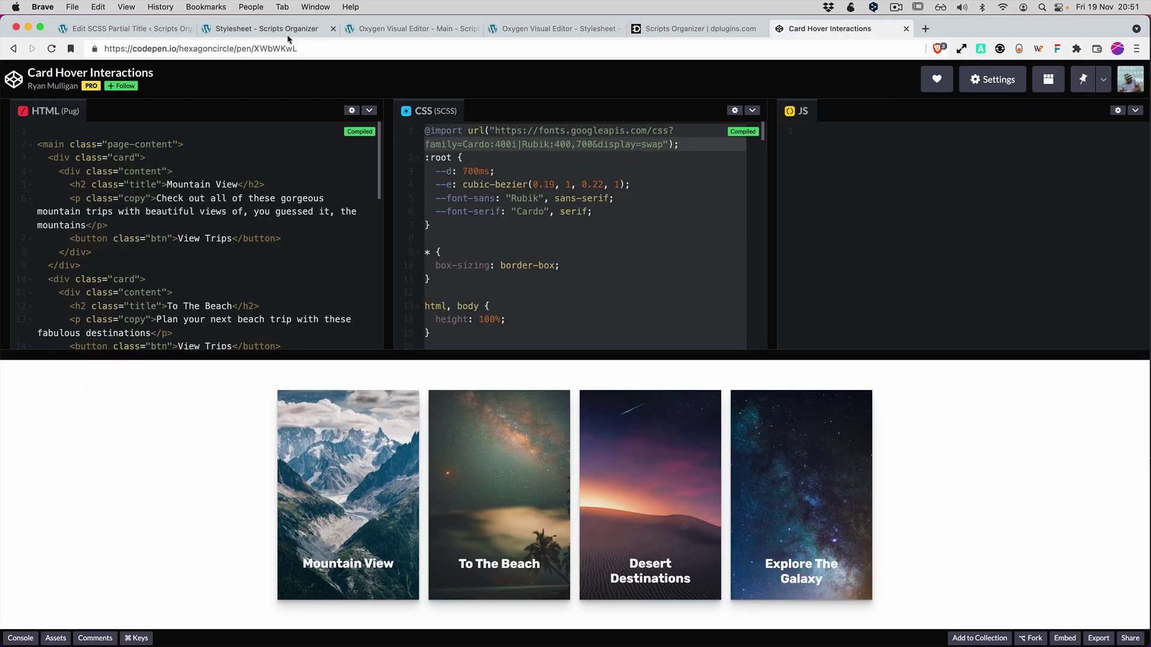
{"action": "left_click", "coordinate": [407, 29]}
{"action": "key", "text": "super+v"}
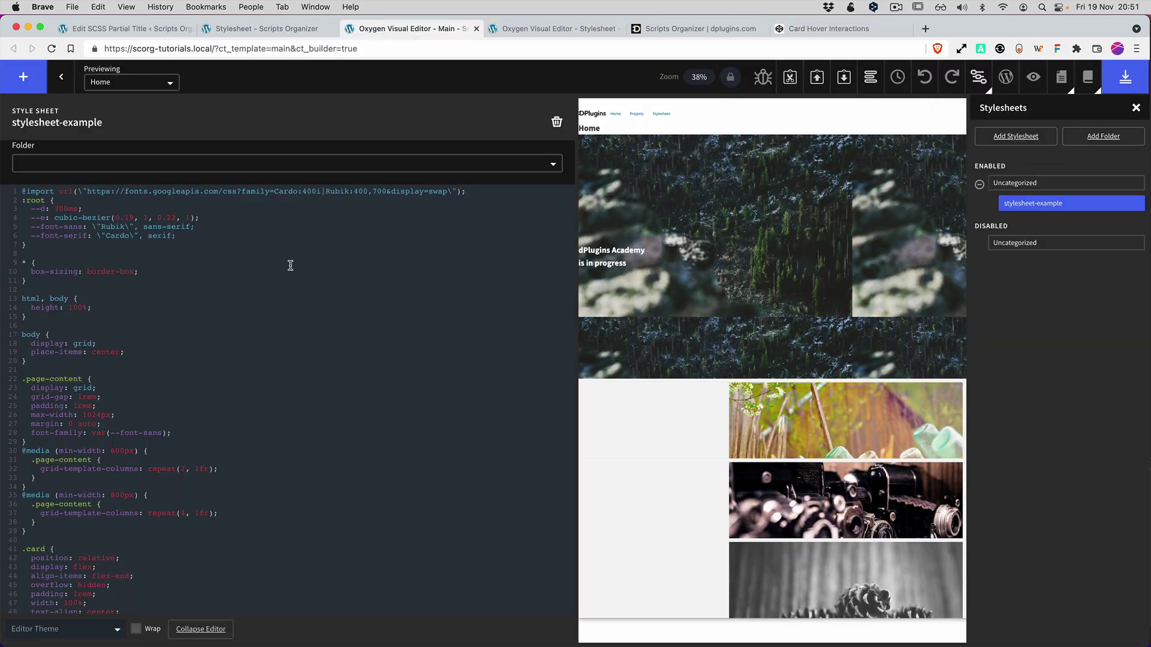
{"action": "key", "text": "super+w"}
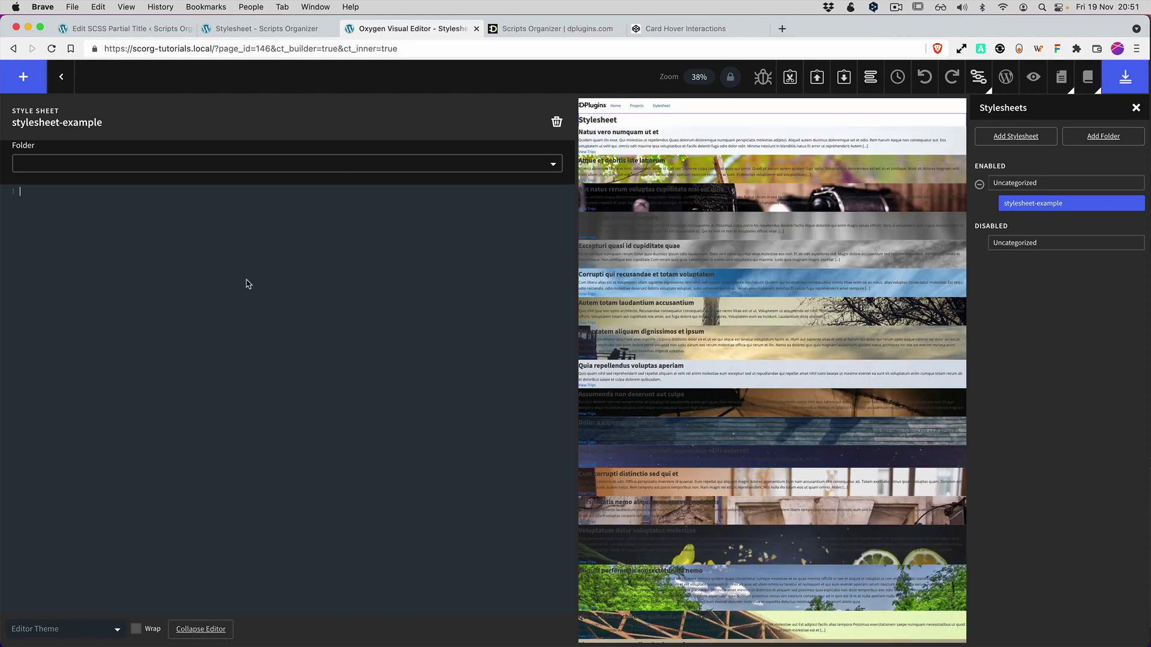
Paste the CodePen card CSS, save, preview the Stylesheet page, then open Scripts Organizer's Oxygen Stylesheets manager.
{"action": "key", "text": "super+v"}
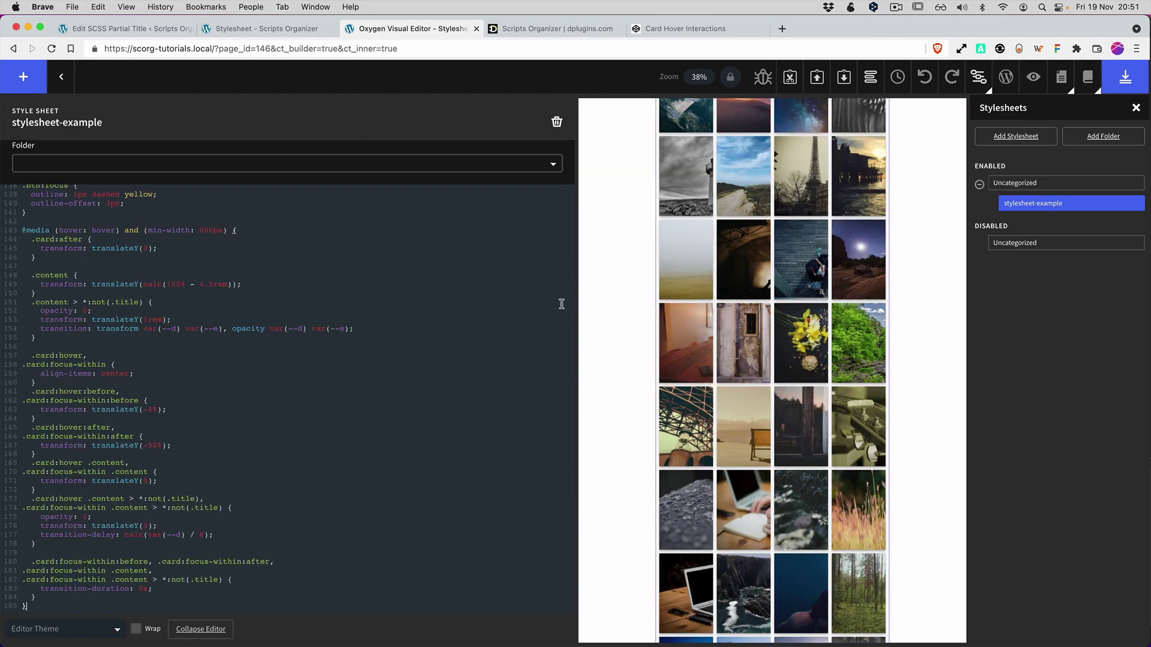
{"action": "left_click", "coordinate": [1146, 91]}
{"action": "left_click", "coordinate": [1035, 81]}
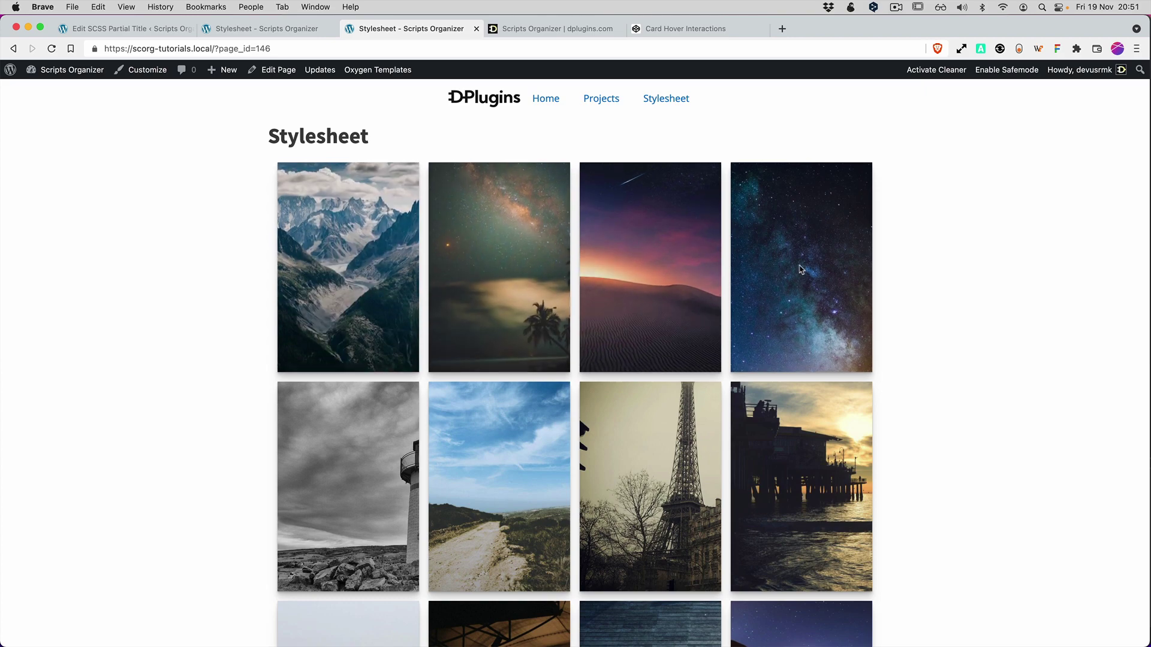
{"action": "scroll", "coordinate": [811, 271], "scroll_direction": "down", "scroll_amount": 10}
{"action": "scroll", "coordinate": [812, 271], "scroll_direction": "up", "scroll_amount": 15}
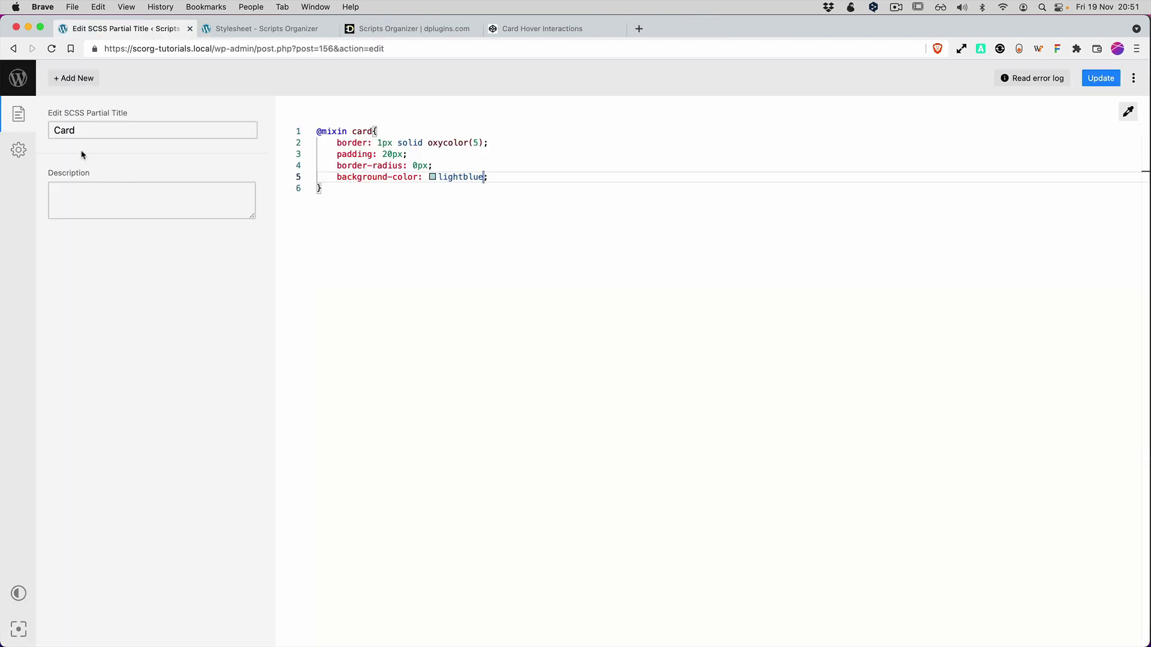
{"action": "left_click", "coordinate": [20, 86]}
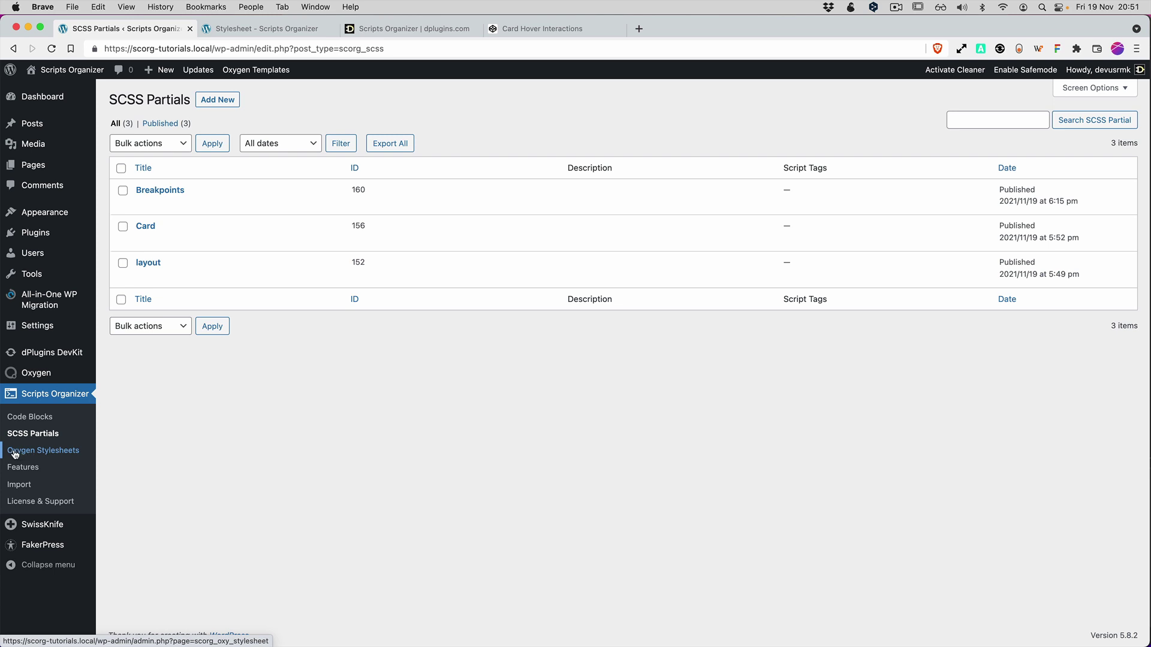
{"action": "left_click", "coordinate": [57, 455]}
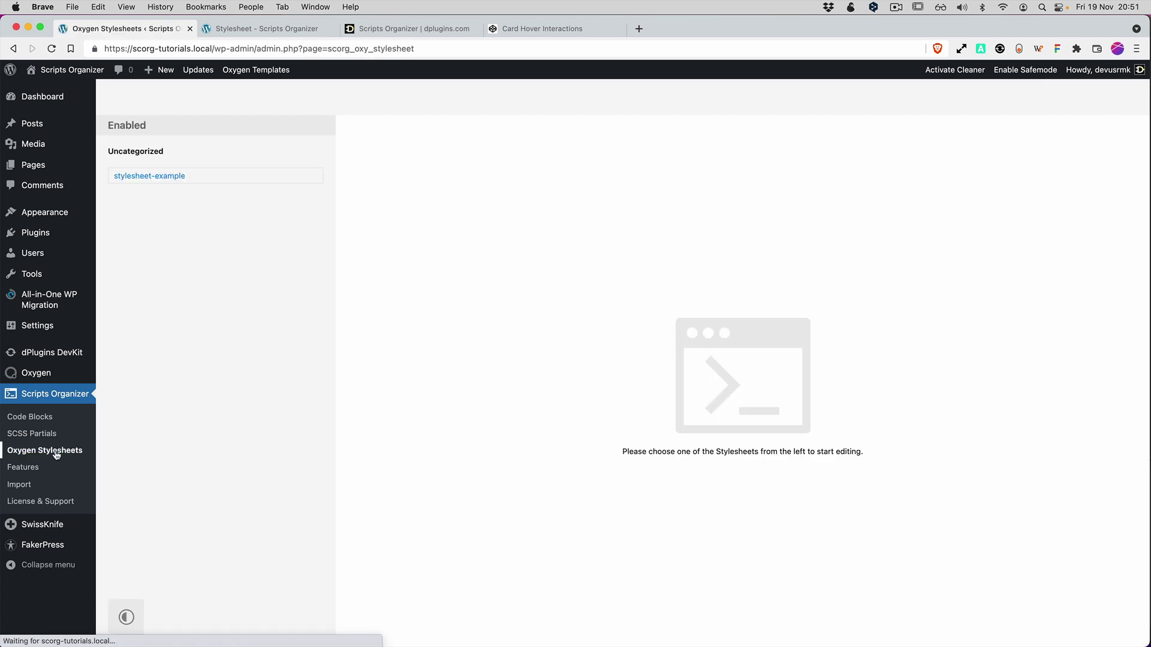
{"action": "left_click", "coordinate": [172, 181]}
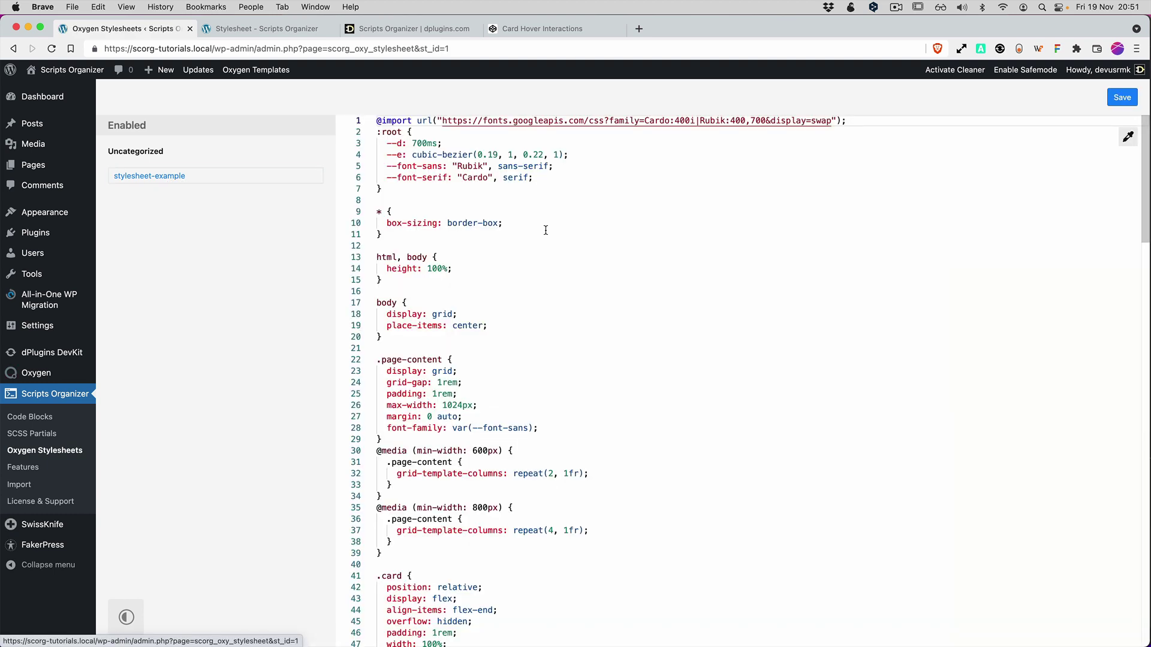
{"action": "left_click", "coordinate": [543, 246]}
{"action": "scroll", "coordinate": [537, 286], "scroll_direction": "down", "scroll_amount": 5}
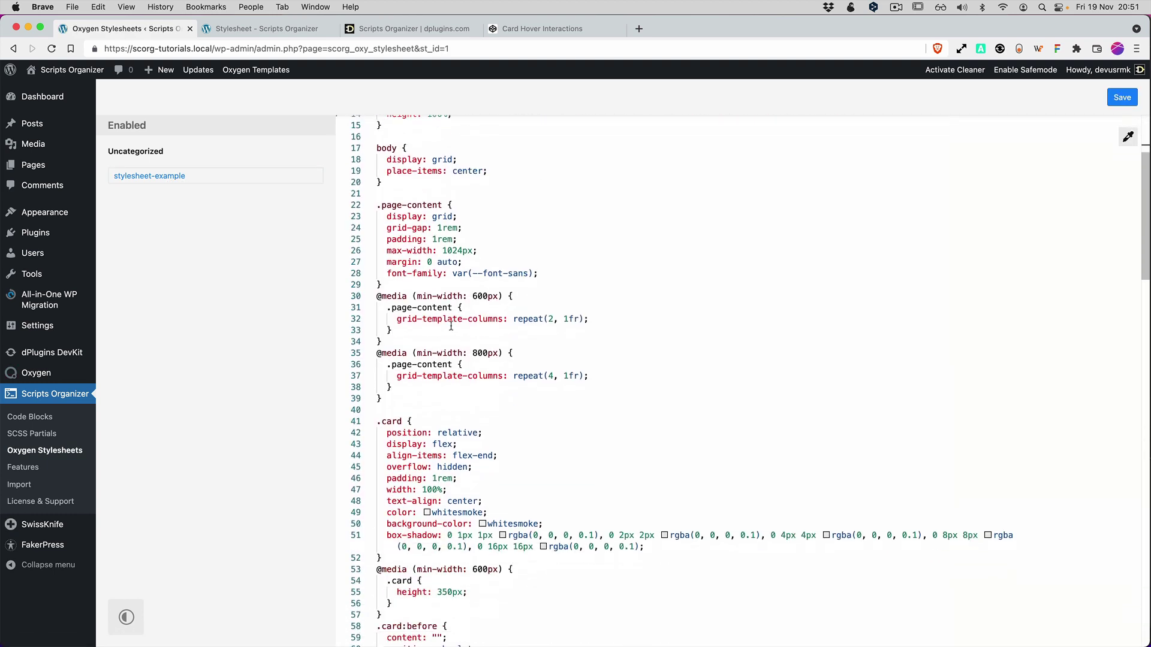
{"action": "scroll", "coordinate": [465, 336], "scroll_direction": "down", "scroll_amount": 2}
{"action": "scroll", "coordinate": [465, 336], "scroll_direction": "up", "scroll_amount": 3}
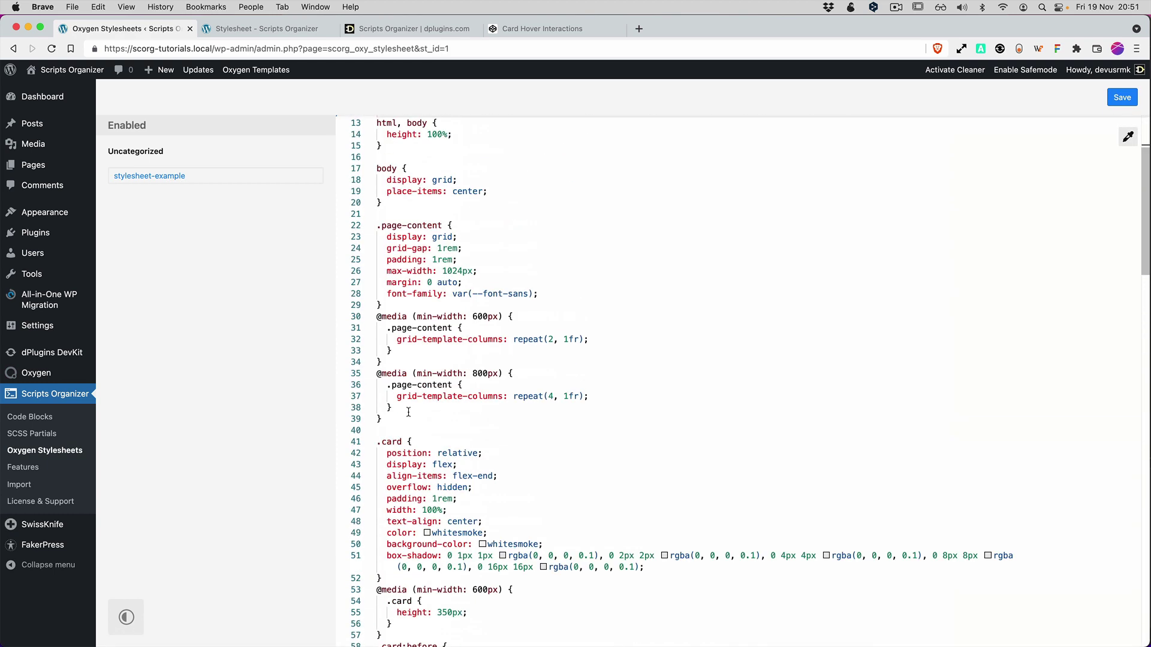
{"action": "left_click_drag", "start_coordinate": [381, 419], "coordinate": [355, 318]}
{"action": "key", "text": "BackSpace"}
{"action": "key", "text": "BackSpace"}
{"action": "key", "text": "BackSpace"}
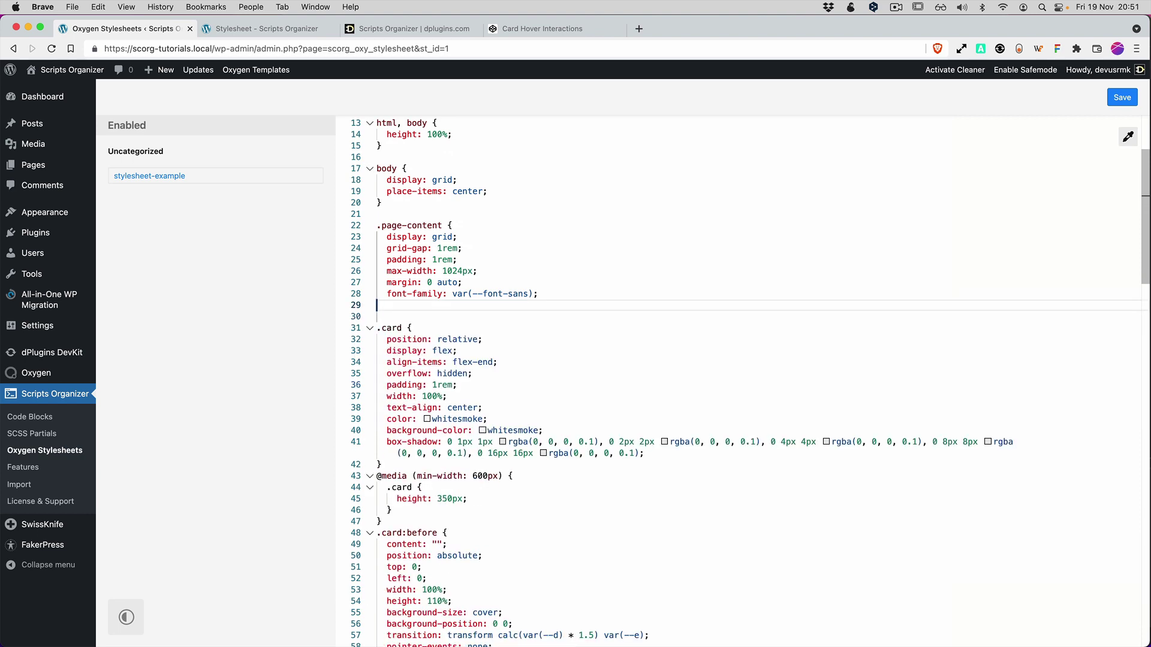
{"action": "type", "text": "}"}
{"action": "key", "text": "super+s"}
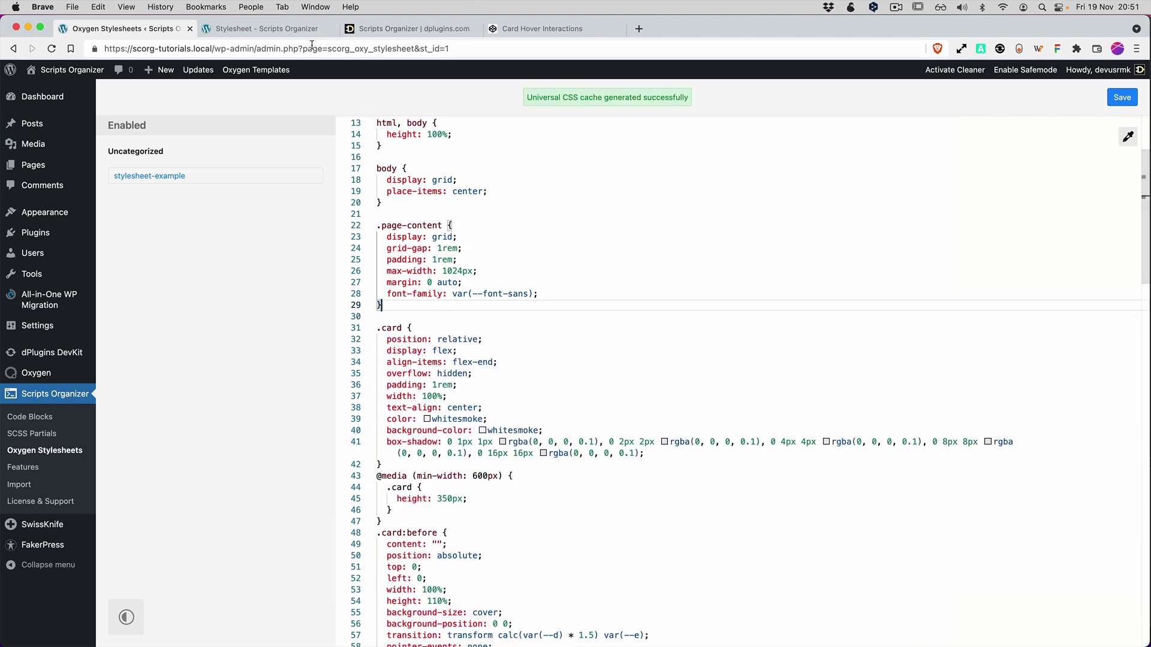
Close the CodePen demo tab, reload the live Stylesheet page, and narrow the browser window.
{"action": "left_click", "coordinate": [553, 30]}
{"action": "key", "text": "super+w"}
{"action": "left_click", "coordinate": [277, 29]}
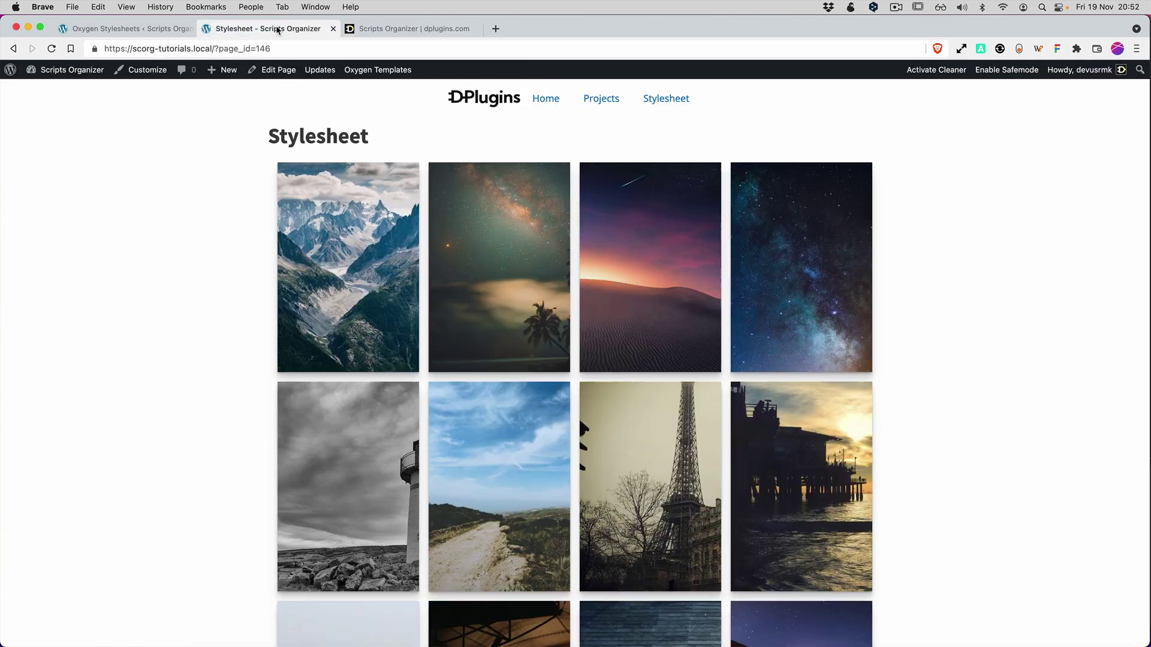
{"action": "key", "text": "super+r"}
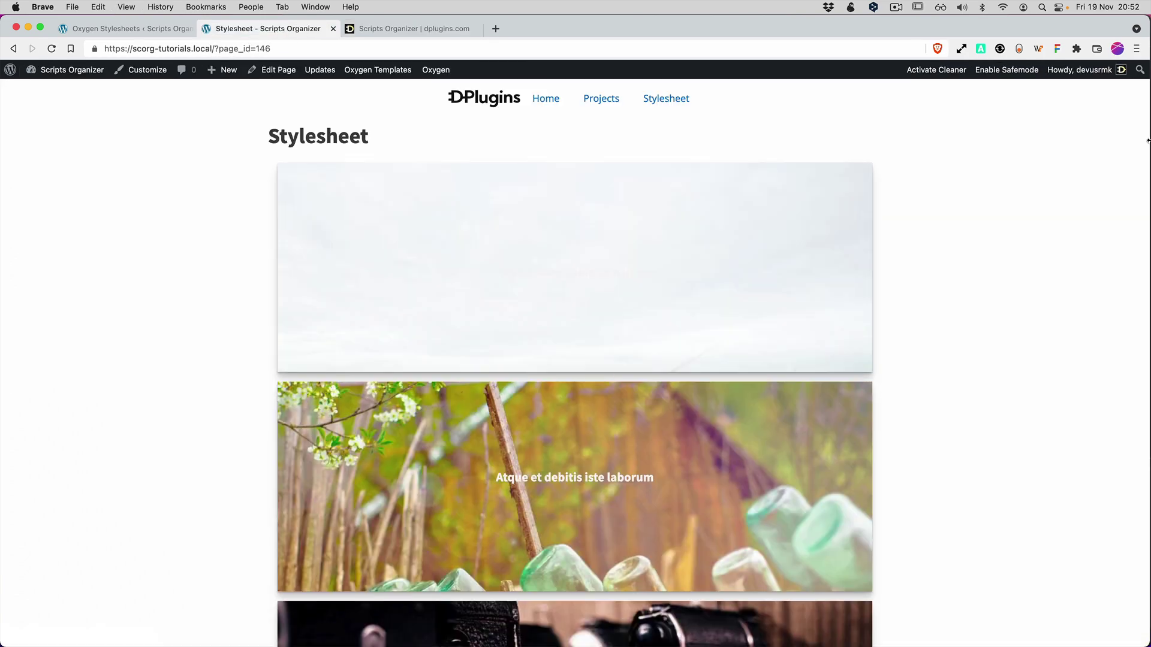
{"action": "left_click_drag", "start_coordinate": [1149, 141], "coordinate": [839, 141]}
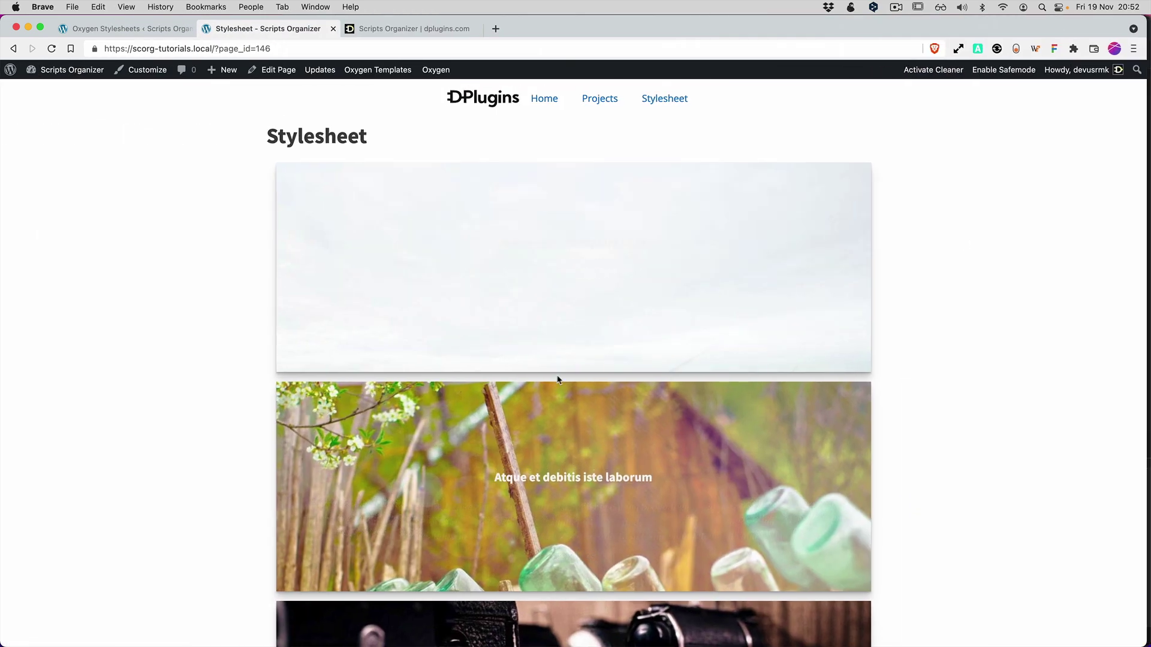
{"action": "scroll", "coordinate": [551, 372], "scroll_direction": "down", "scroll_amount": 5}
Delete the four .card:nth-child background-image rules and save the stylesheet.
{"action": "key", "text": "ctrl+shift+Tab"}
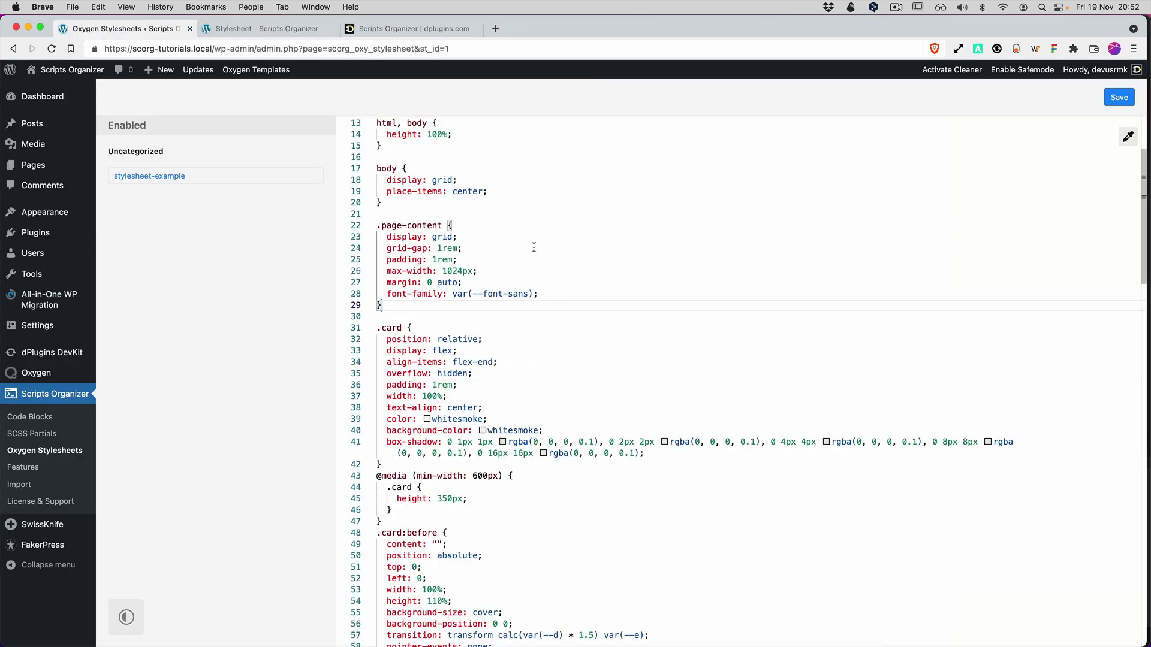
{"action": "scroll", "coordinate": [533, 247], "scroll_direction": "down", "scroll_amount": 2}
{"action": "scroll", "coordinate": [467, 327], "scroll_direction": "down", "scroll_amount": 10}
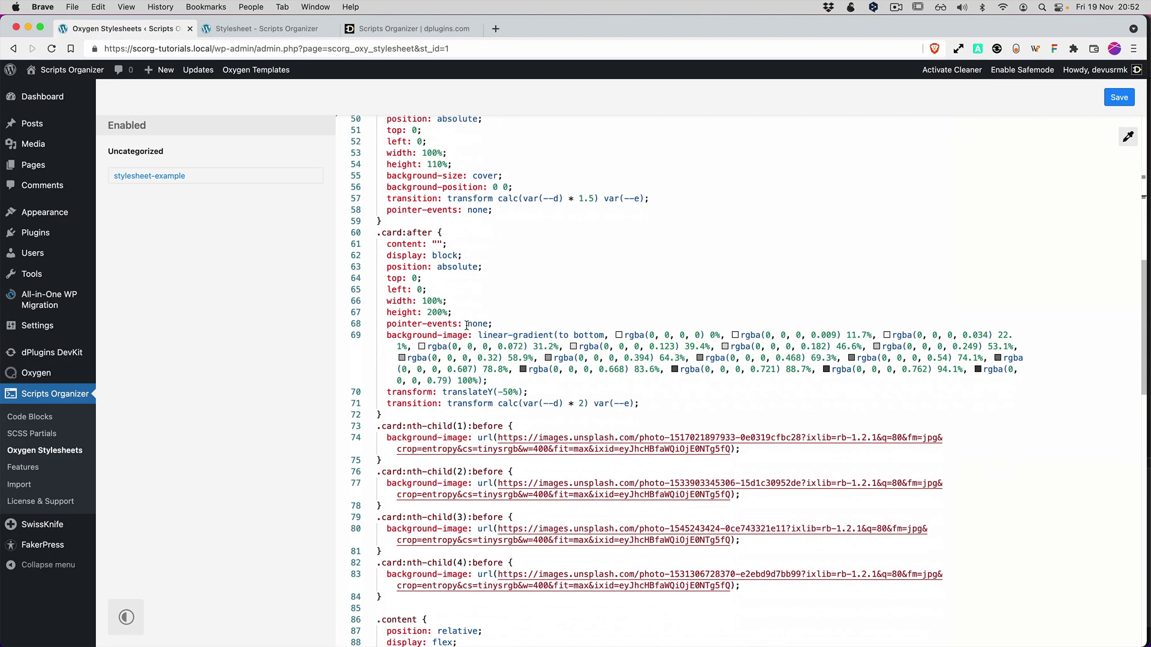
{"action": "scroll", "coordinate": [357, 524], "scroll_direction": "down", "scroll_amount": 2}
{"action": "left_click_drag", "start_coordinate": [396, 555], "coordinate": [308, 387]}
{"action": "key", "text": "BackSpace"}
{"action": "key", "text": "super+s"}
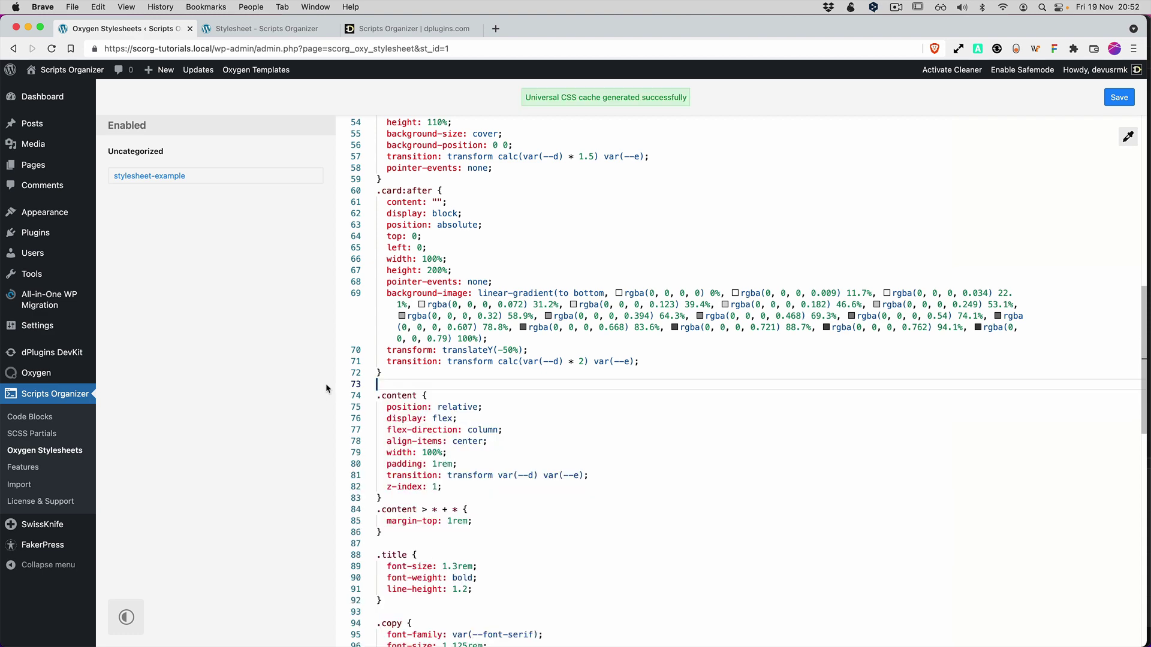
{"action": "scroll", "coordinate": [590, 393], "scroll_direction": "up", "scroll_amount": 10}
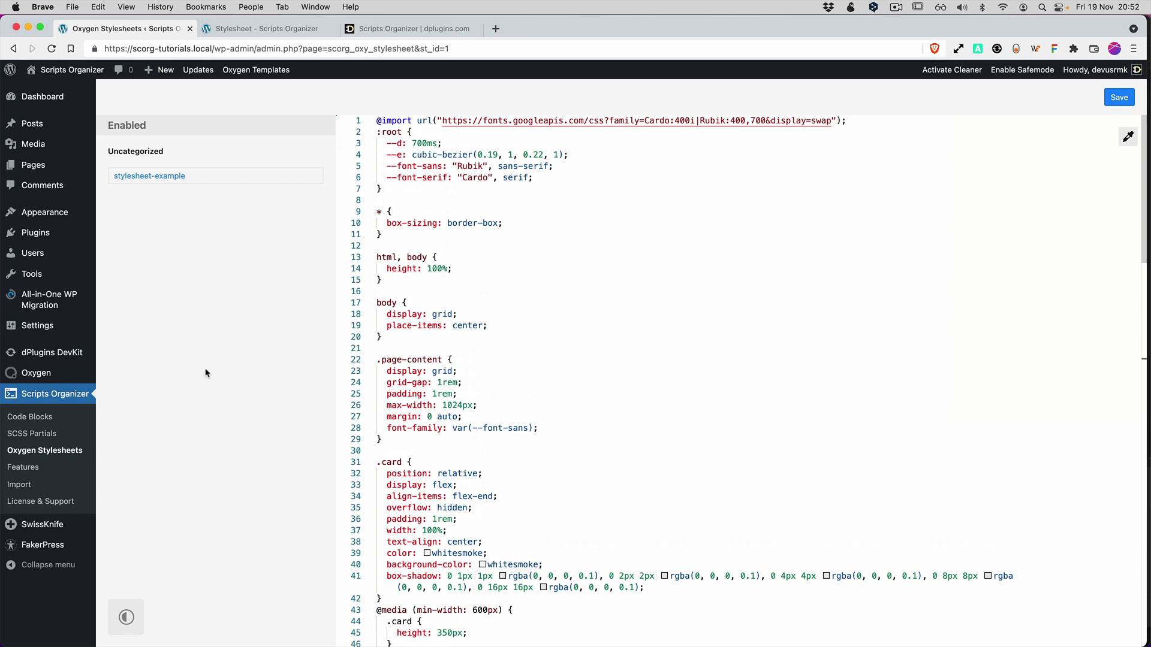
Close the dplugins.com page, reload the front-end Stylesheet page, and return to the stylesheet editor.
{"action": "left_click", "coordinate": [395, 34]}
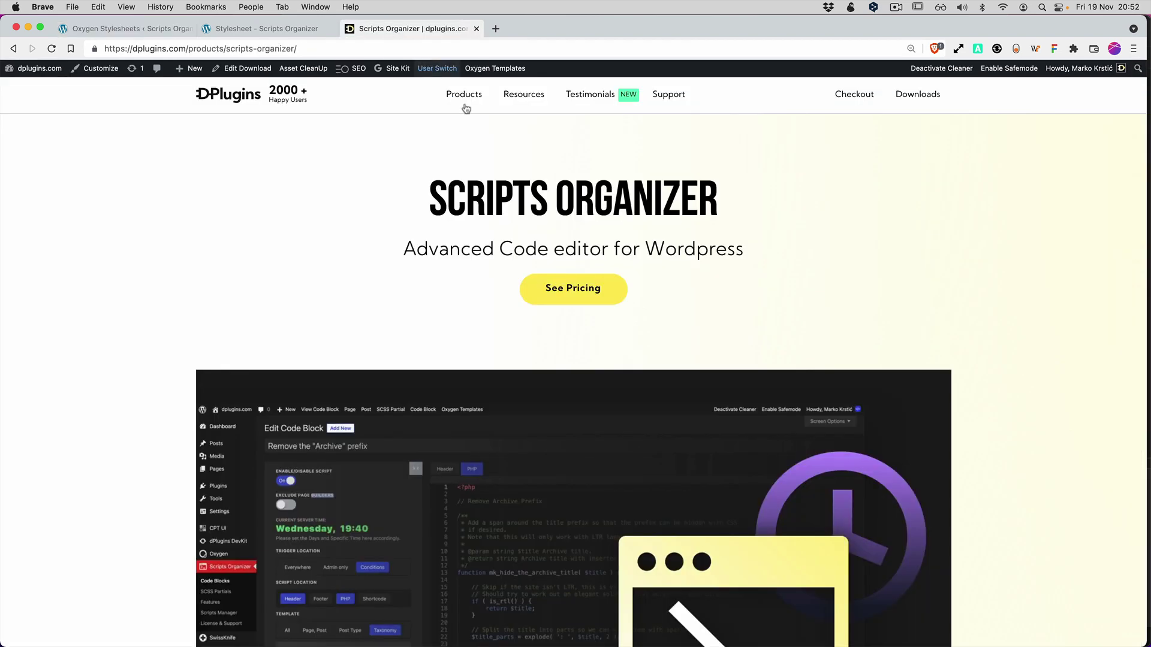
{"action": "key", "text": "super+w"}
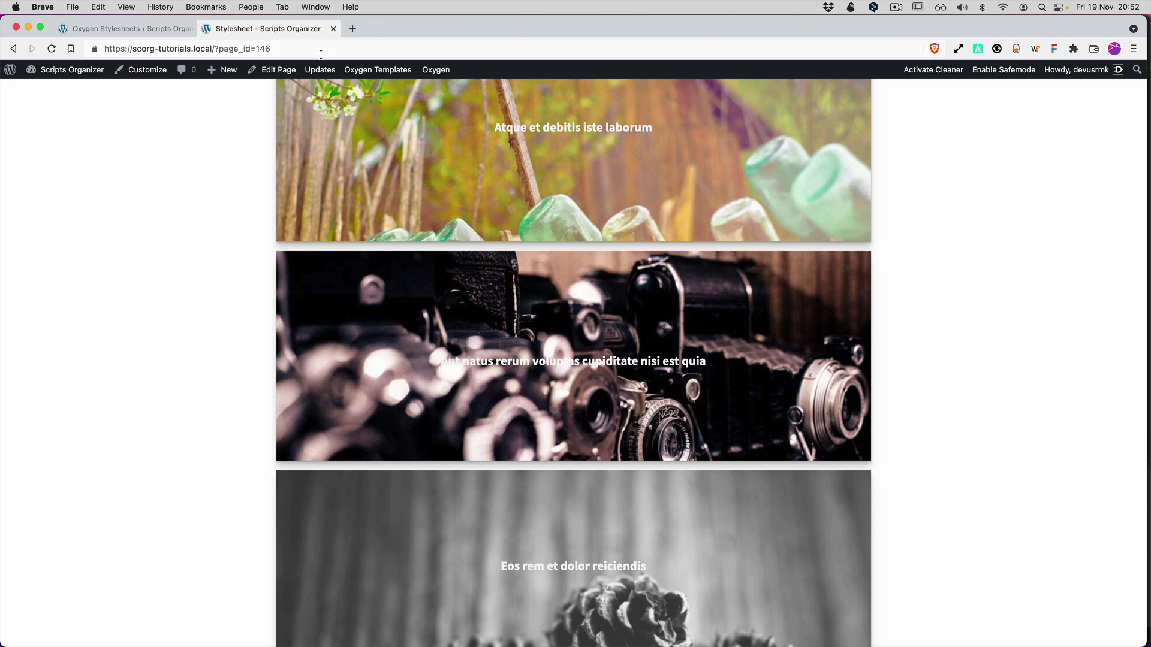
{"action": "key", "text": "super+r"}
{"action": "key", "text": "super+1"}
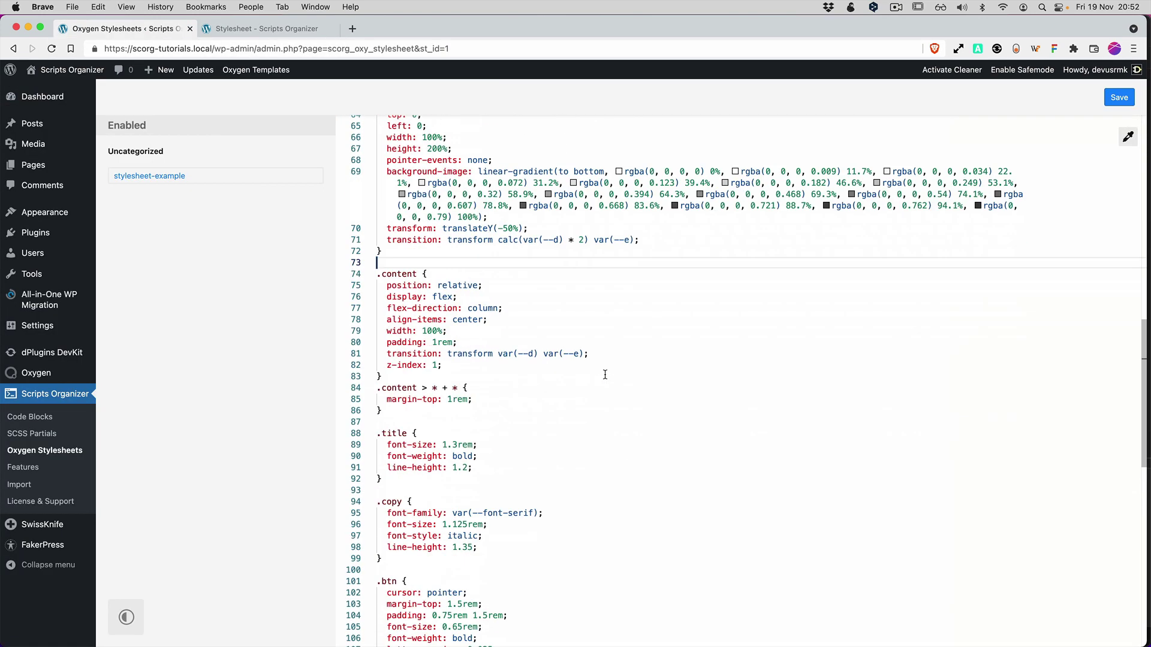
{"action": "scroll", "coordinate": [605, 374], "scroll_direction": "up", "scroll_amount": 3}
{"action": "scroll", "coordinate": [600, 378], "scroll_direction": "down", "scroll_amount": 10}
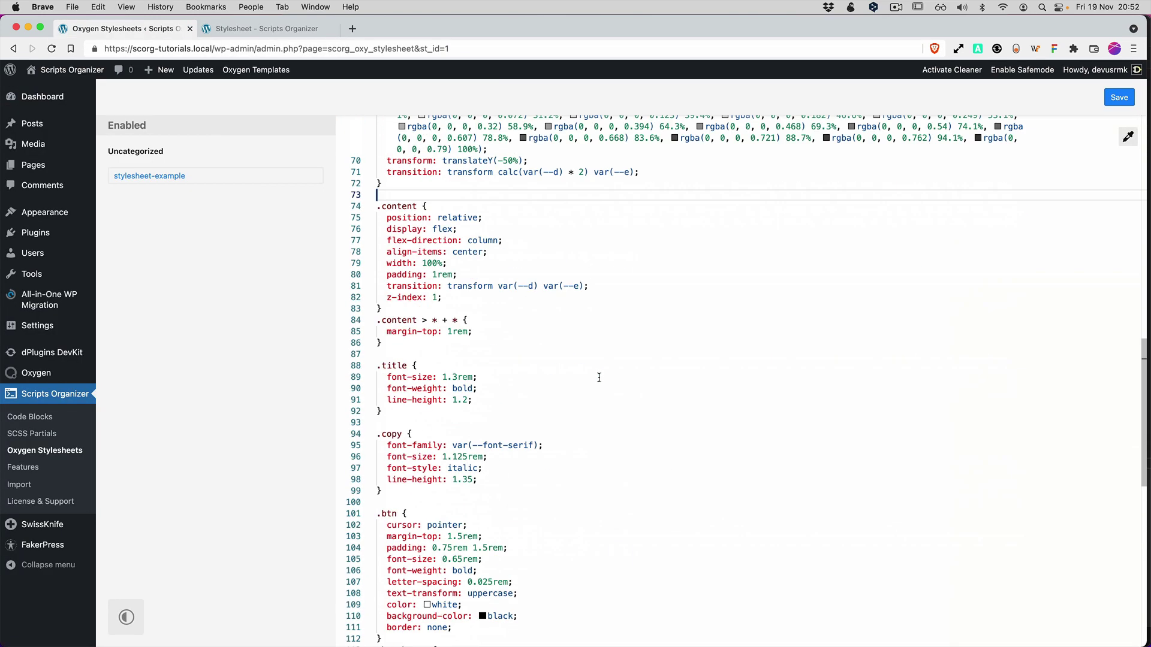
{"action": "scroll", "coordinate": [490, 475], "scroll_direction": "up", "scroll_amount": 3}
{"action": "scroll", "coordinate": [490, 475], "scroll_direction": "up", "scroll_amount": 15}
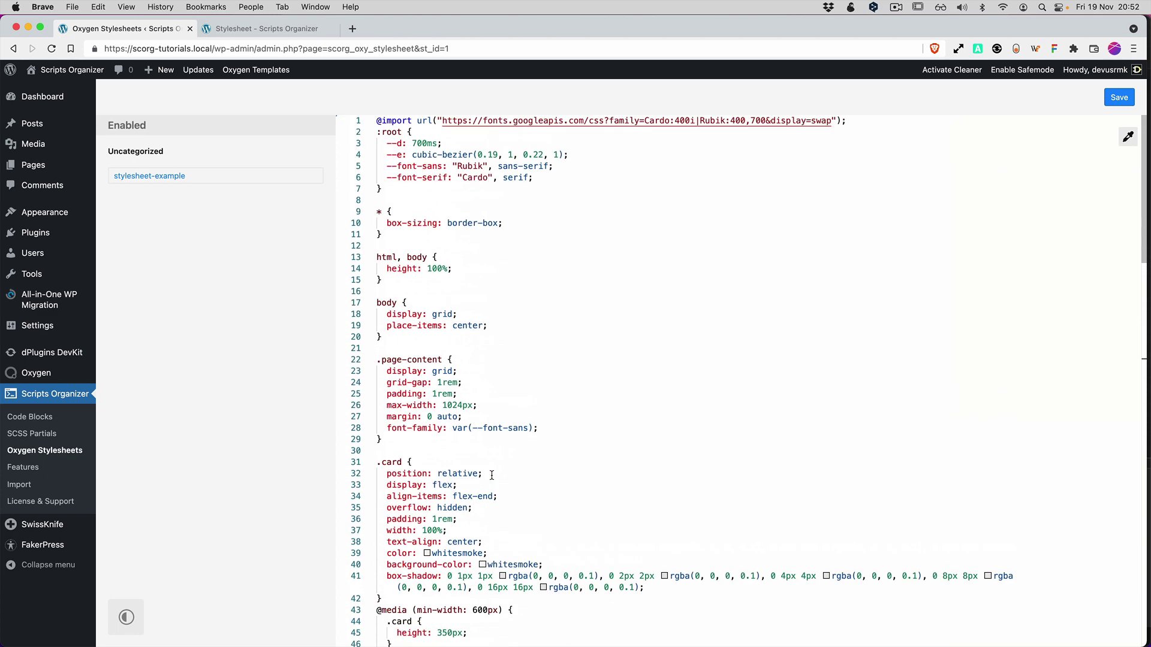
Comment out the whole stylesheet, save it, and reload the front end to see unstyled posts.
{"action": "key", "text": "super+a"}
{"action": "key", "text": "super+slash"}
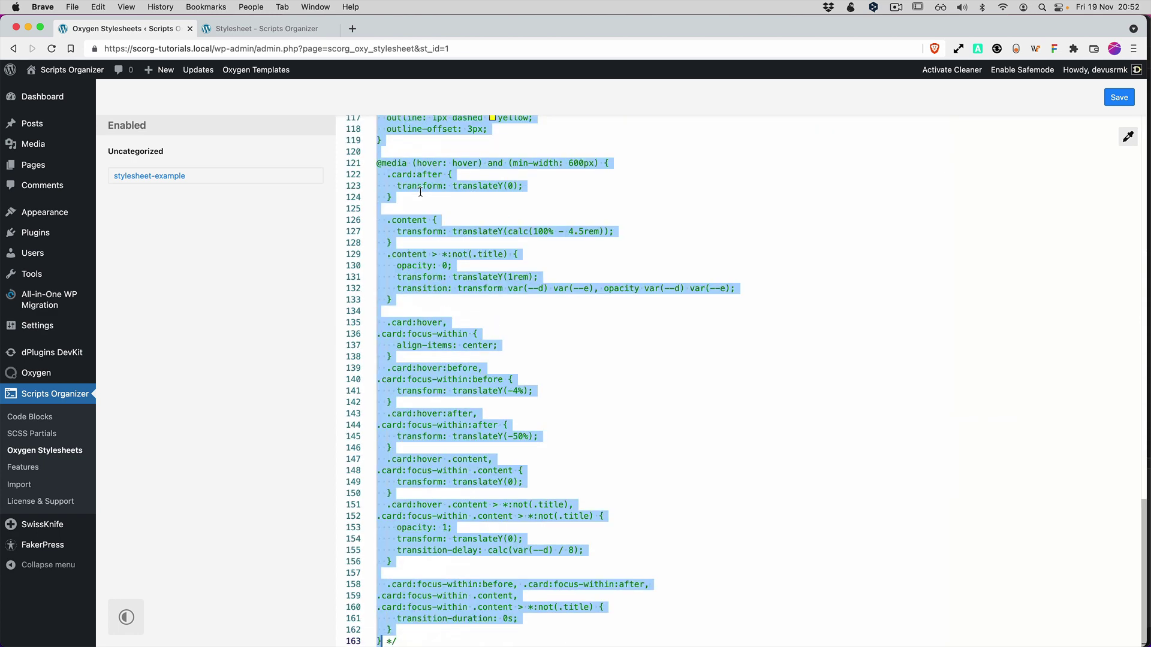
{"action": "key", "text": "super+s"}
{"action": "key", "text": "super+2"}
{"action": "key", "text": "super+r"}
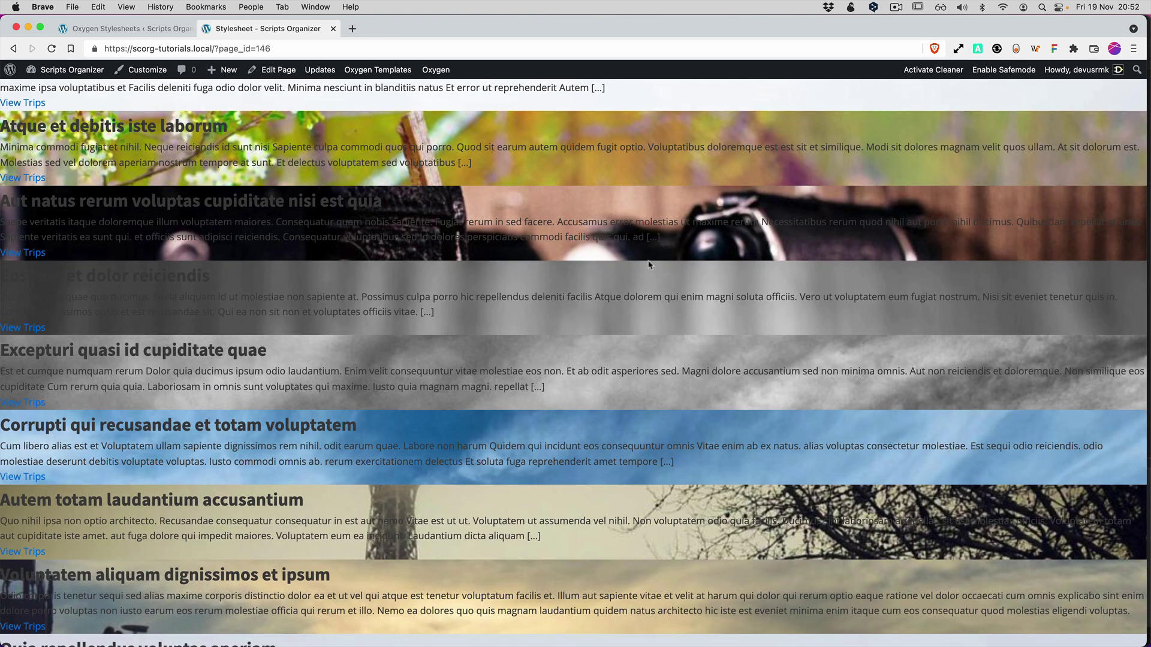
{"action": "scroll", "coordinate": [641, 268], "scroll_direction": "up", "scroll_amount": 5}
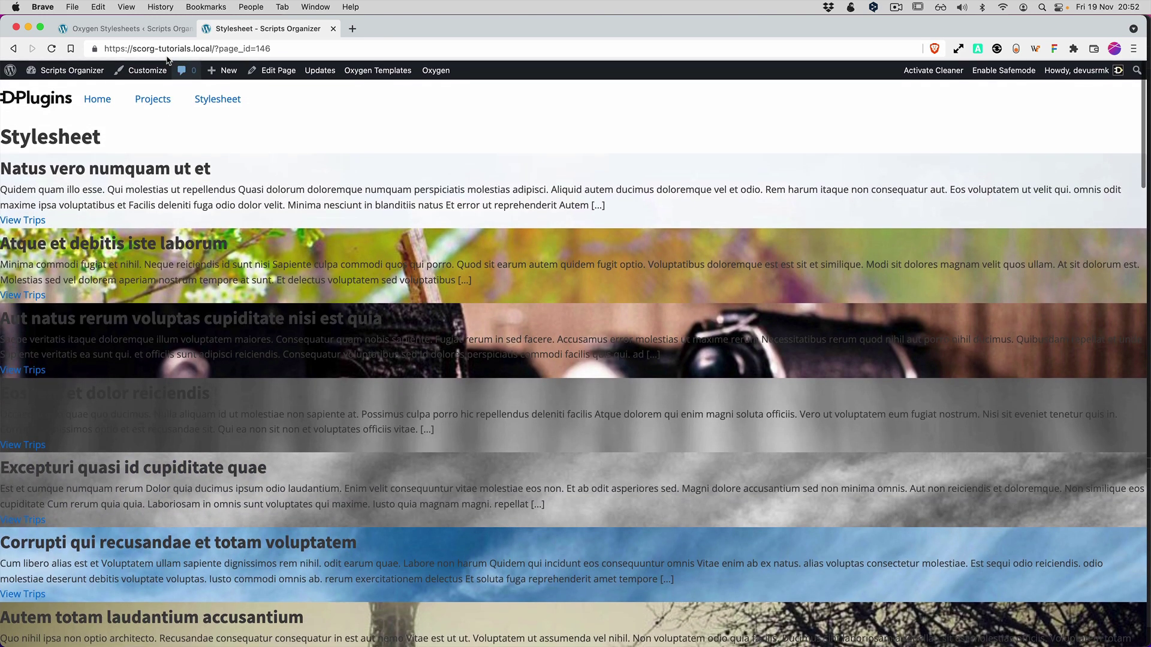
{"action": "key", "text": "shift+End"}
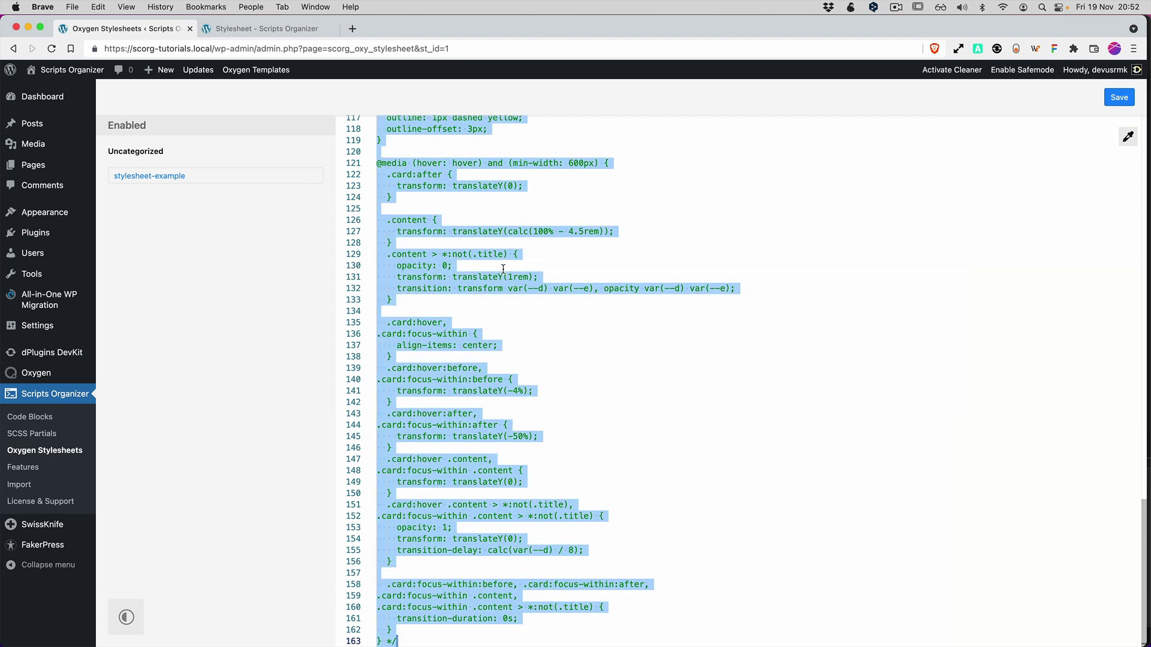
Replace all the code with .card { margin-right: 10px; } using Emmet, and save.
{"action": "key", "text": "BackSpace"}
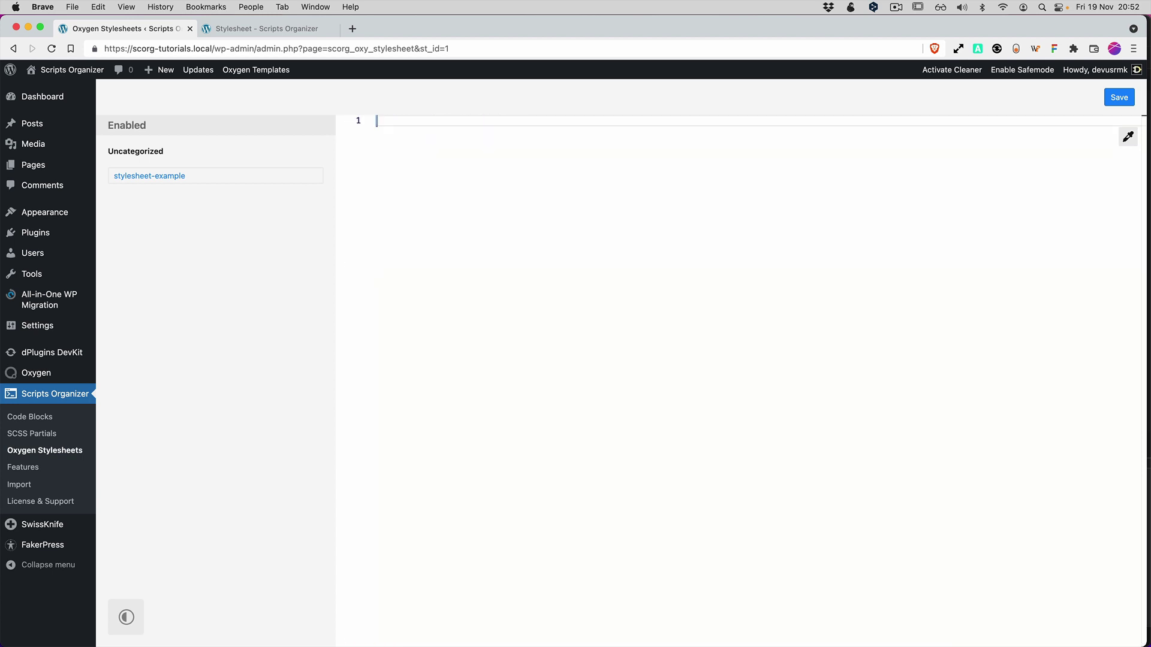
{"action": "type", "text": ".card{"}
{"action": "key", "text": "Return"}
{"action": "type", "text": "mr"}
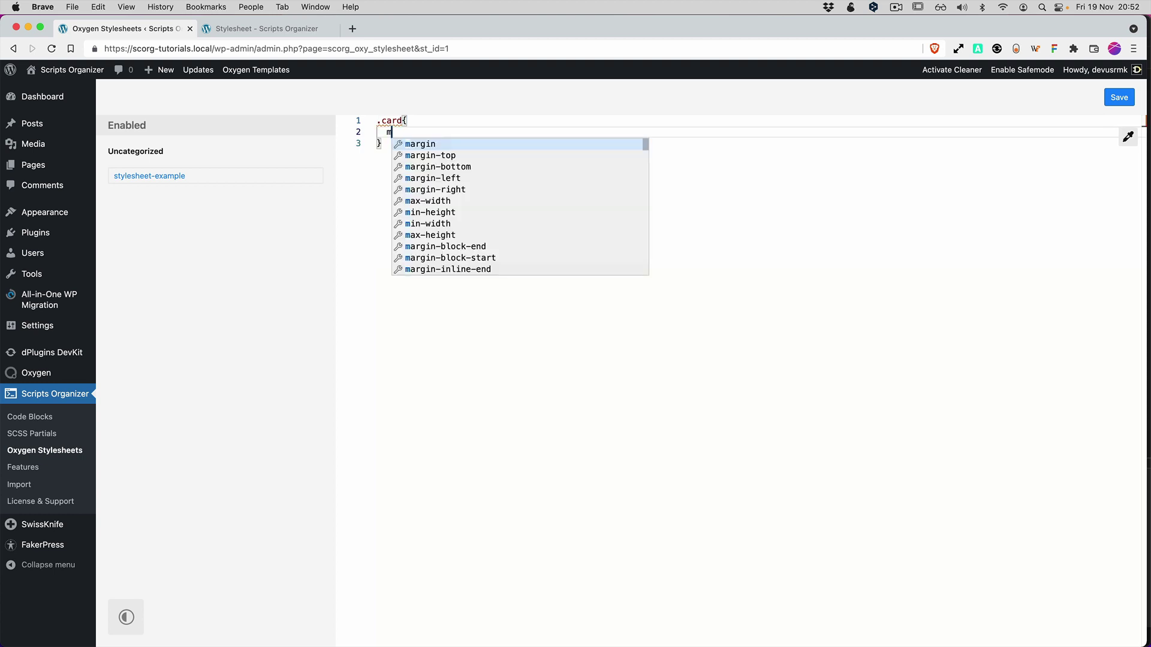
{"action": "key", "text": "Down"}
{"action": "key", "text": "Down"}
{"action": "key", "text": "Down"}
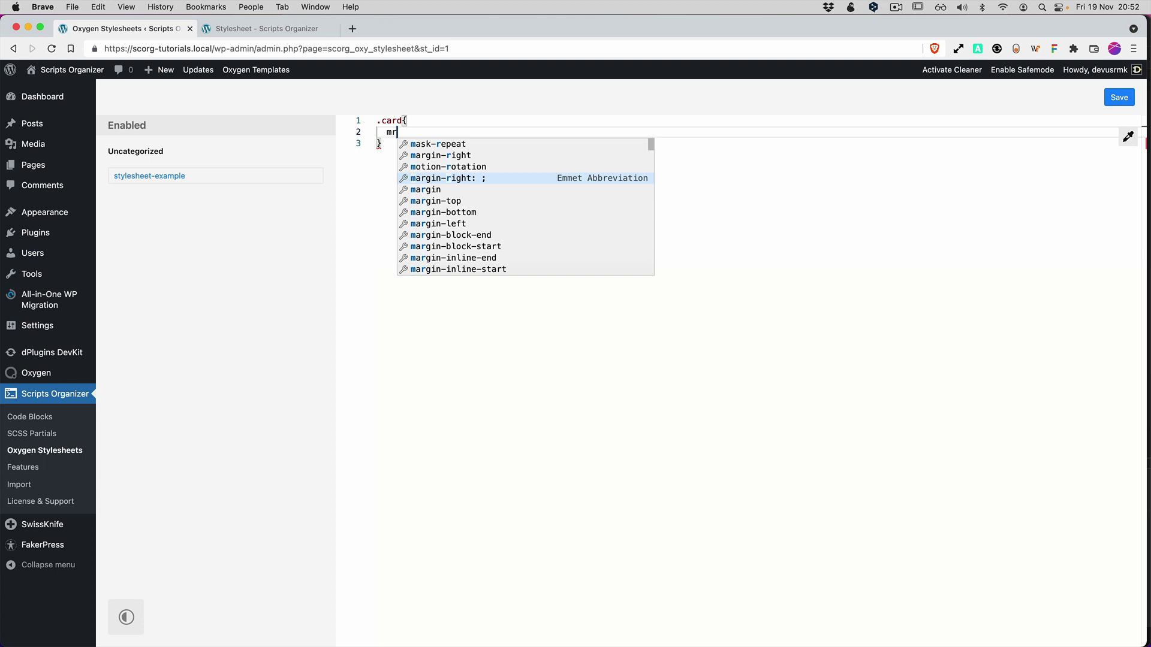
{"action": "key", "text": "Return"}
{"action": "type", "text": "10px;"}
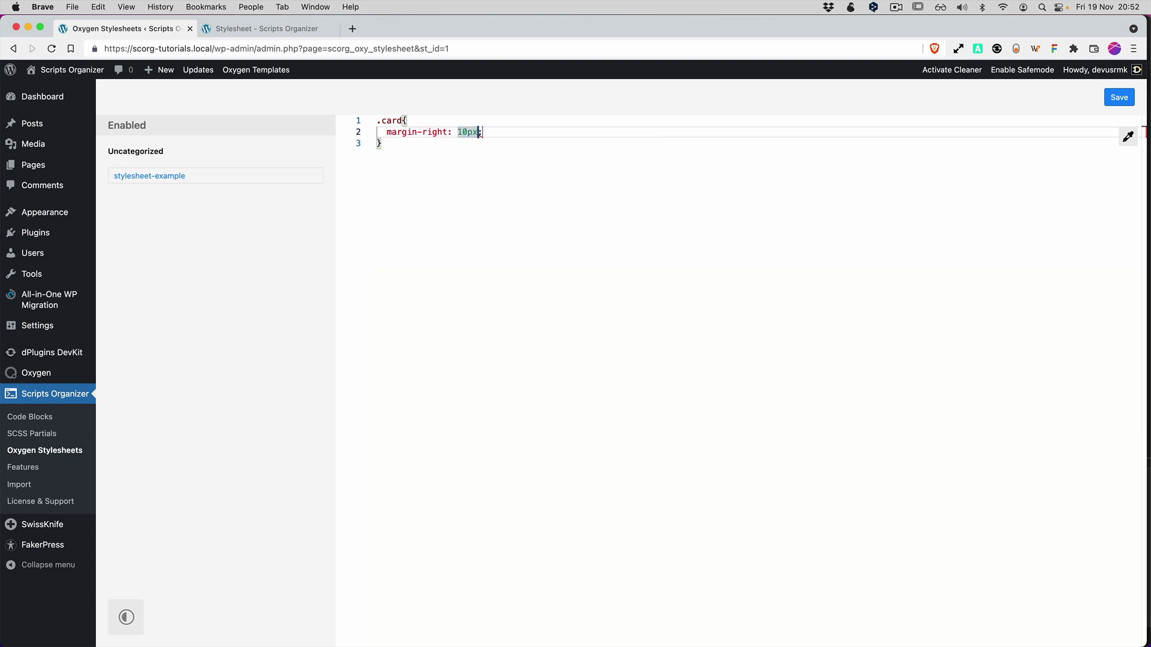
{"action": "key", "text": "super+s"}
{"action": "left_click", "coordinate": [570, 327]}
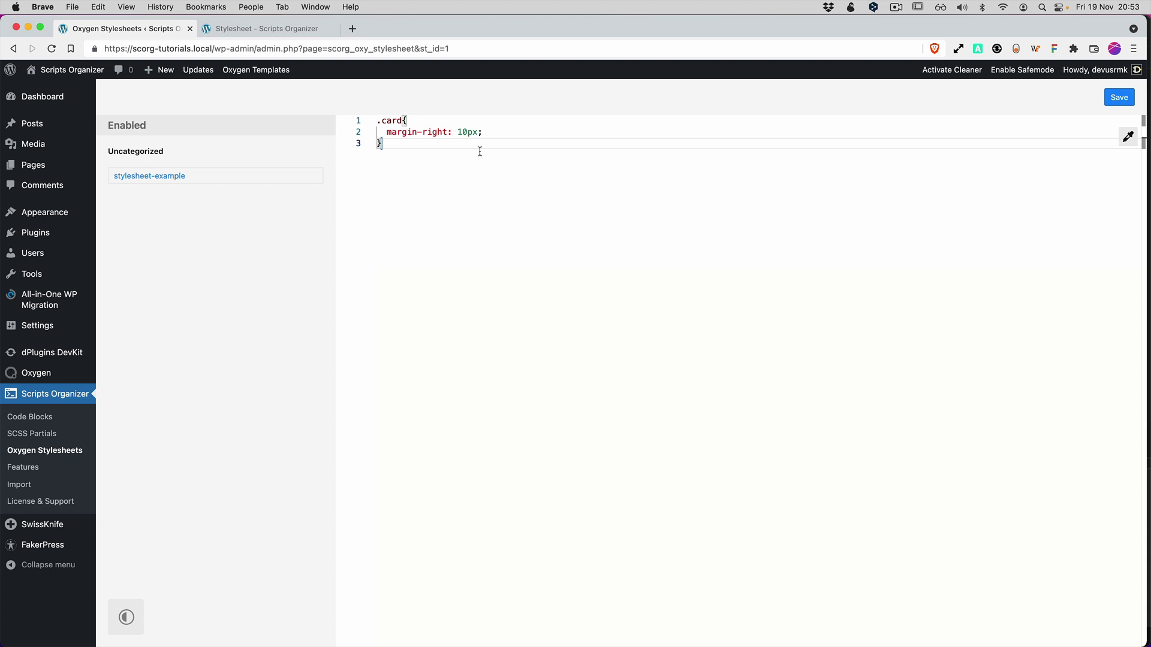
Start another .card declaration, then clear all the stylesheet code instead.
{"action": "left_click", "coordinate": [501, 132]}
{"action": "key", "text": "Return"}
{"action": "type", "text": "ba"}
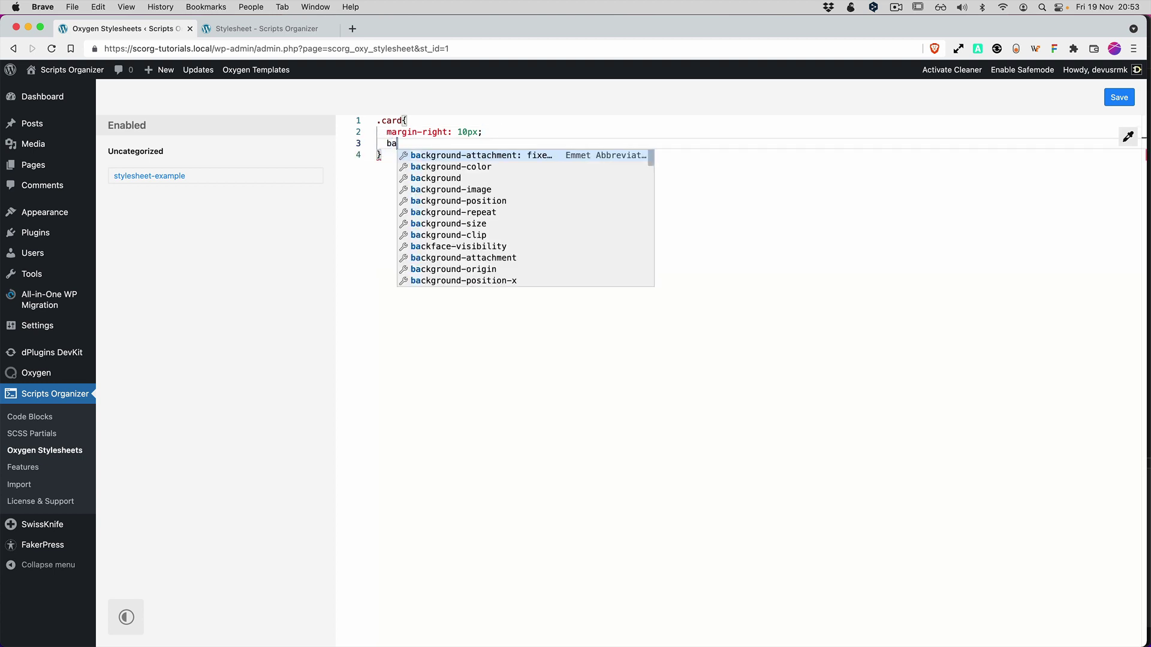
{"action": "key", "text": "super+a"}
{"action": "key", "text": "BackSpace"}
Write a body rule with background-color set to the blue Oxygen global color color(3), and save.
{"action": "type", "text": "body{"}
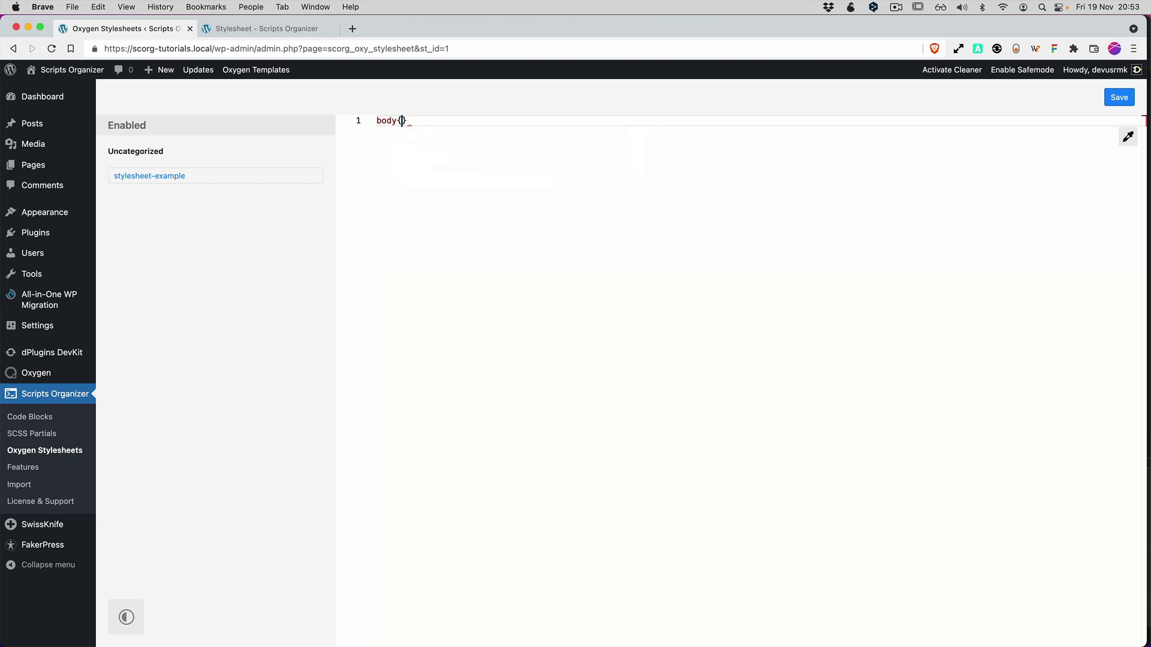
{"action": "key", "text": "Return"}
{"action": "type", "text": "ba"}
{"action": "key", "text": "Down"}
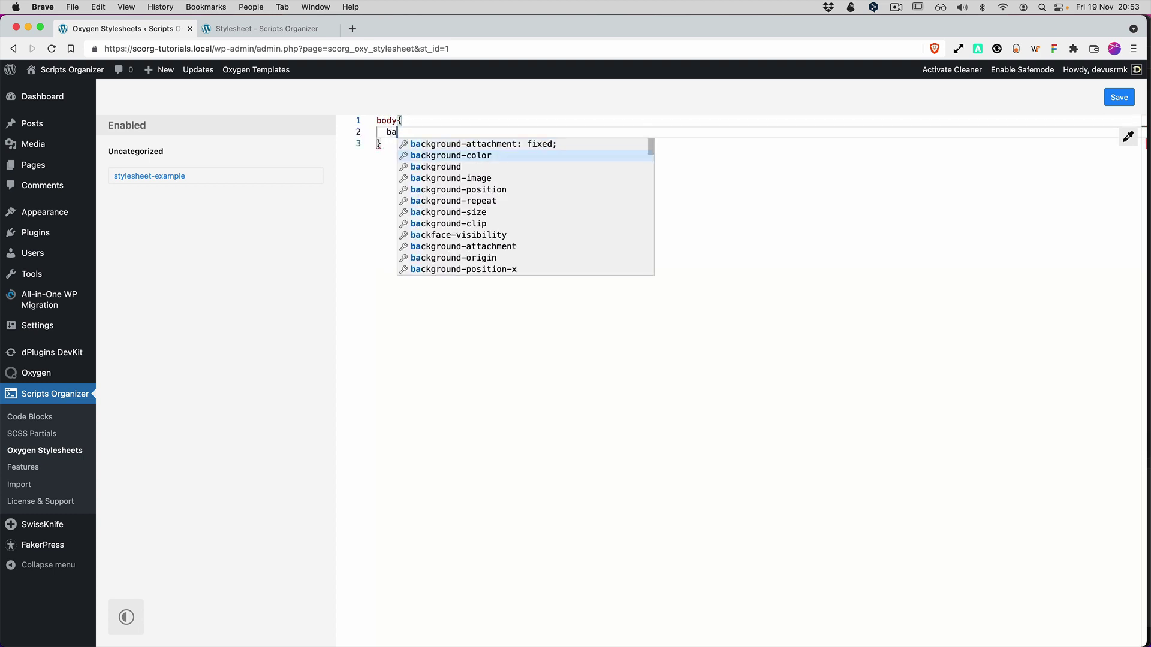
{"action": "key", "text": "Return"}
{"action": "left_click", "coordinate": [1127, 137]}
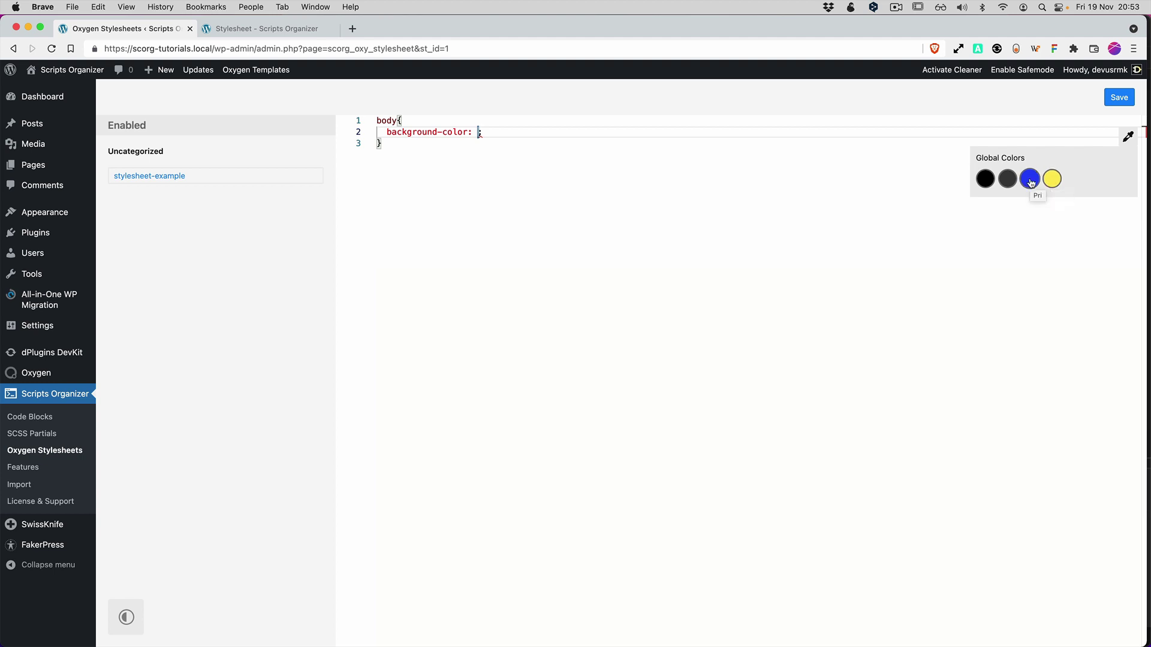
{"action": "left_click", "coordinate": [1030, 183]}
{"action": "left_click", "coordinate": [615, 213]}
{"action": "key", "text": "super+s"}
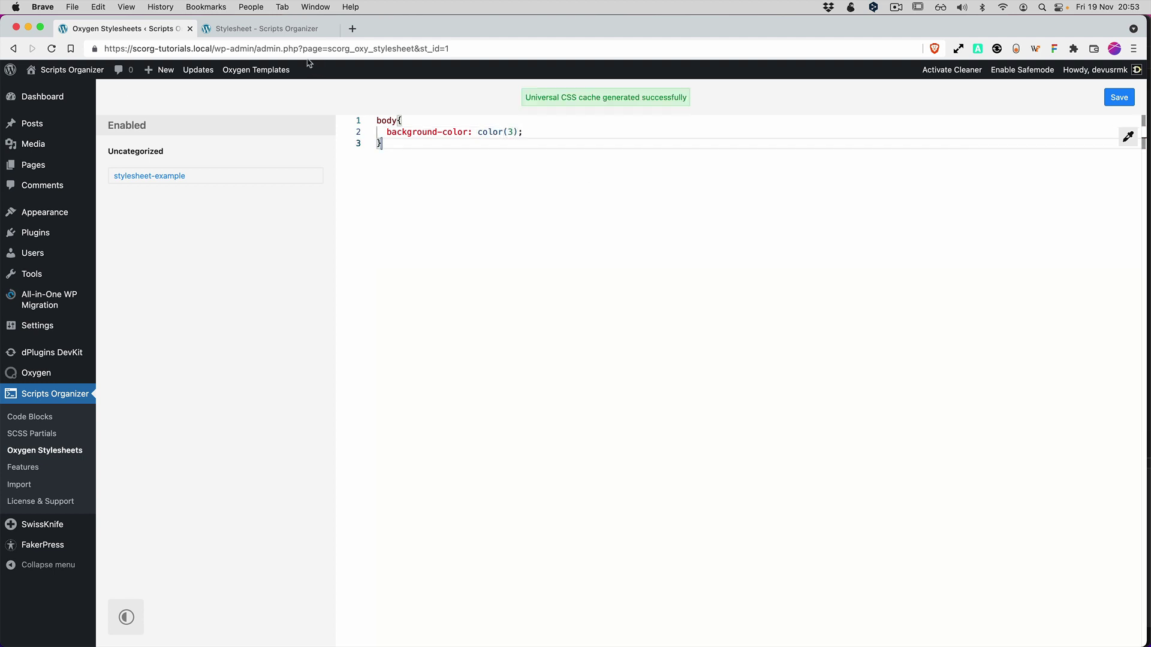
Reload the front-end Stylesheet page to check the blue background, then return to the editor.
{"action": "left_click", "coordinate": [259, 28]}
{"action": "key", "text": "super+r"}
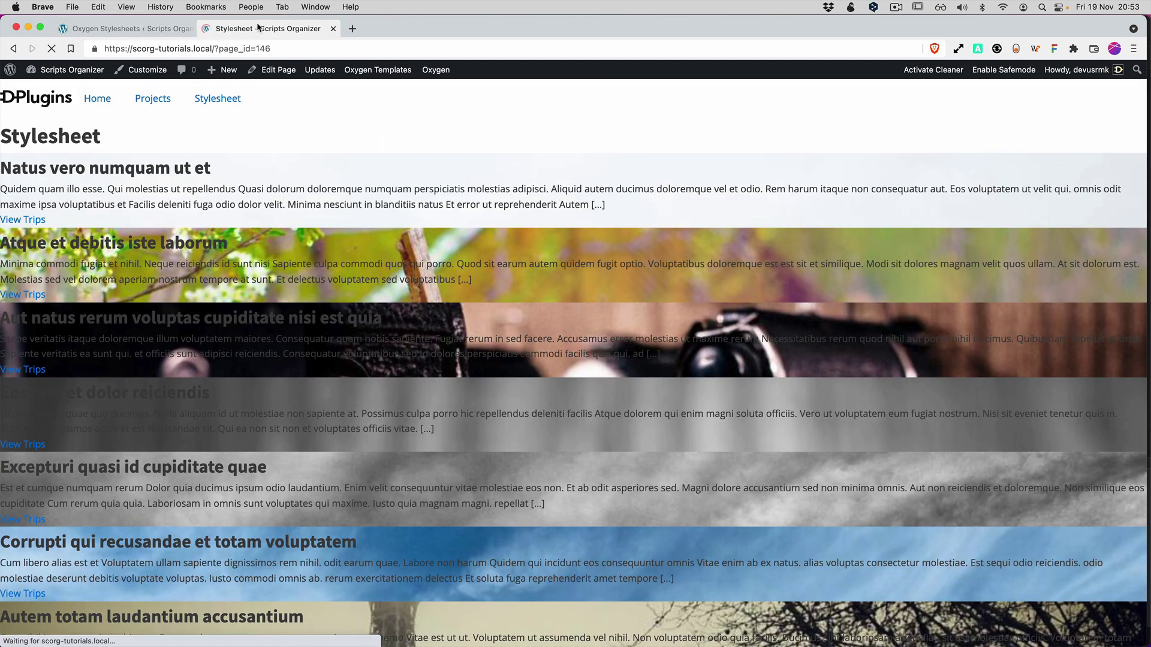
{"action": "scroll", "coordinate": [287, 183], "scroll_direction": "down", "scroll_amount": 20}
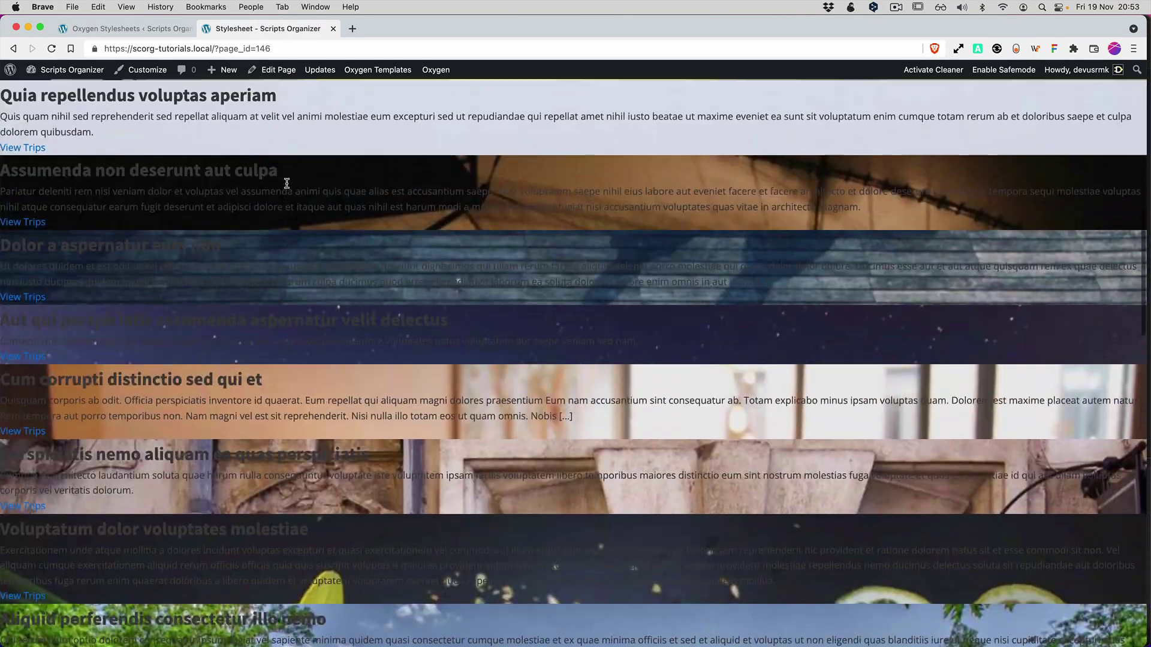
{"action": "scroll", "coordinate": [287, 183], "scroll_direction": "up", "scroll_amount": 20}
{"action": "left_click", "coordinate": [125, 28]}
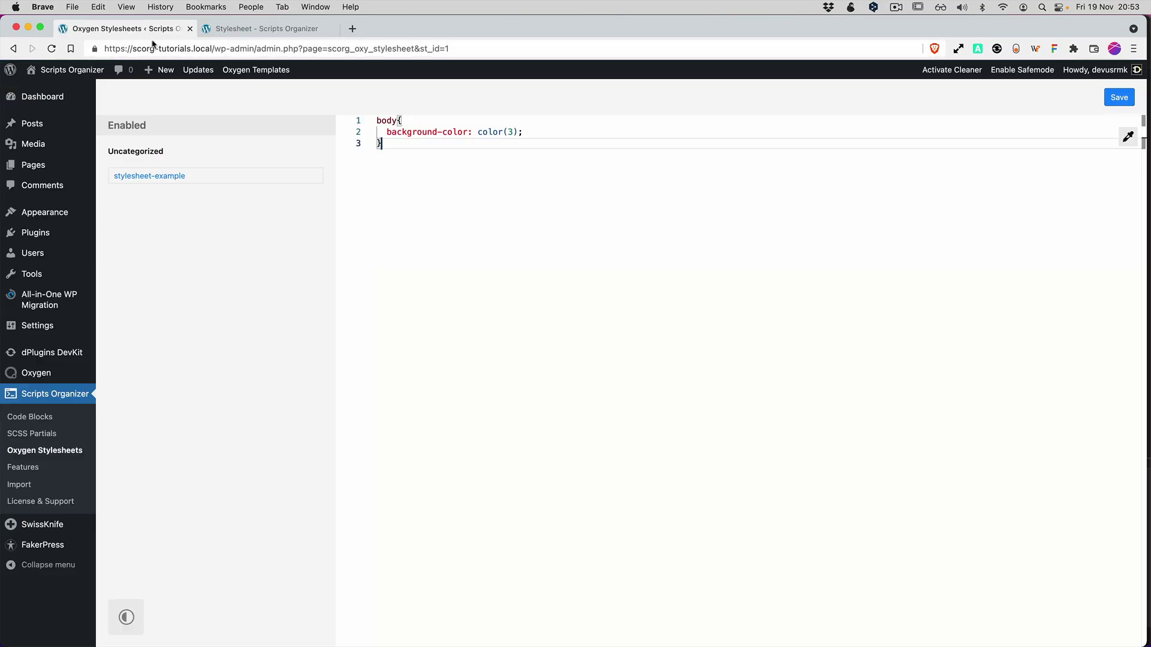